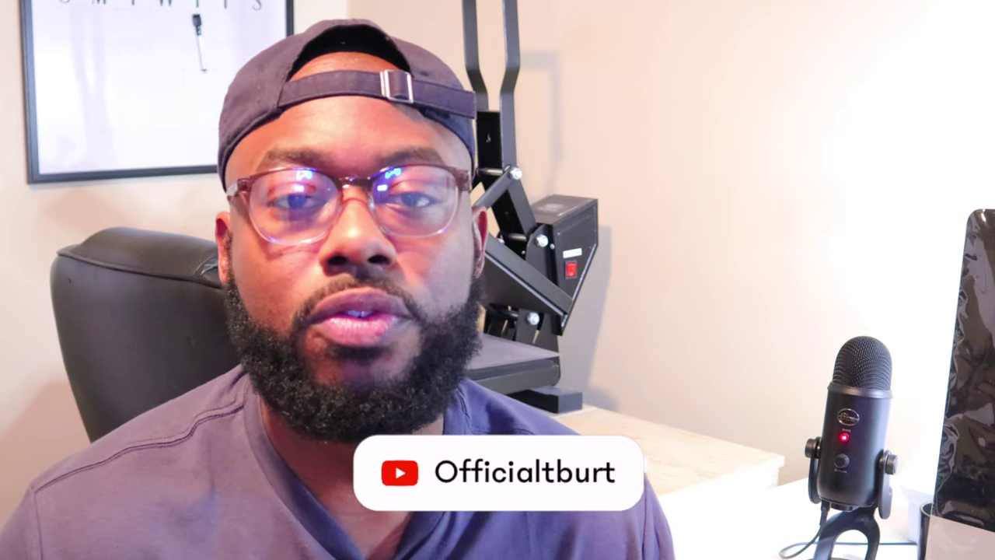
- Browse Etsy printable wall art listings, viewing the preview photos of the pumpkin and fall landscape prints and a buyer's review photo
scroll(497, 280, "down", 5)
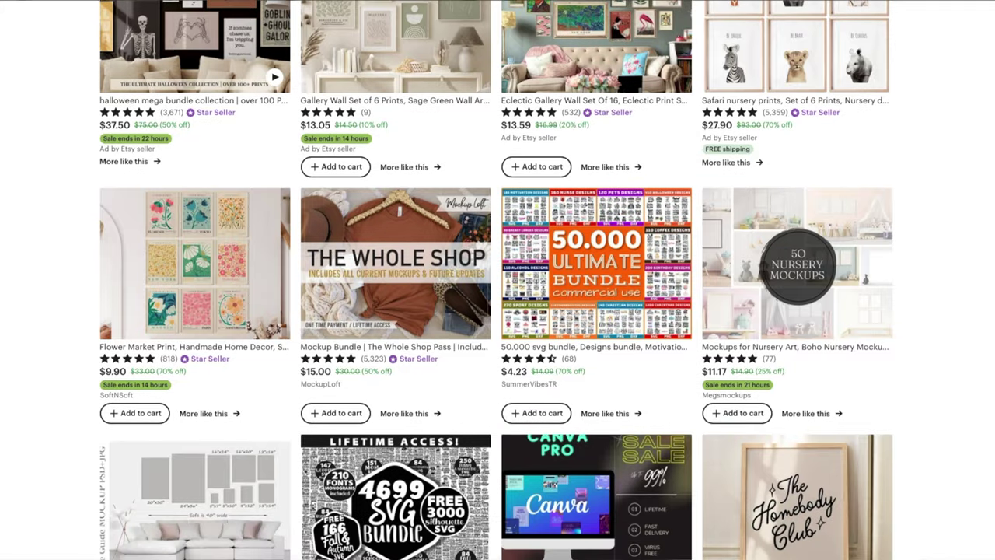
scroll(497, 280, "down", 2)
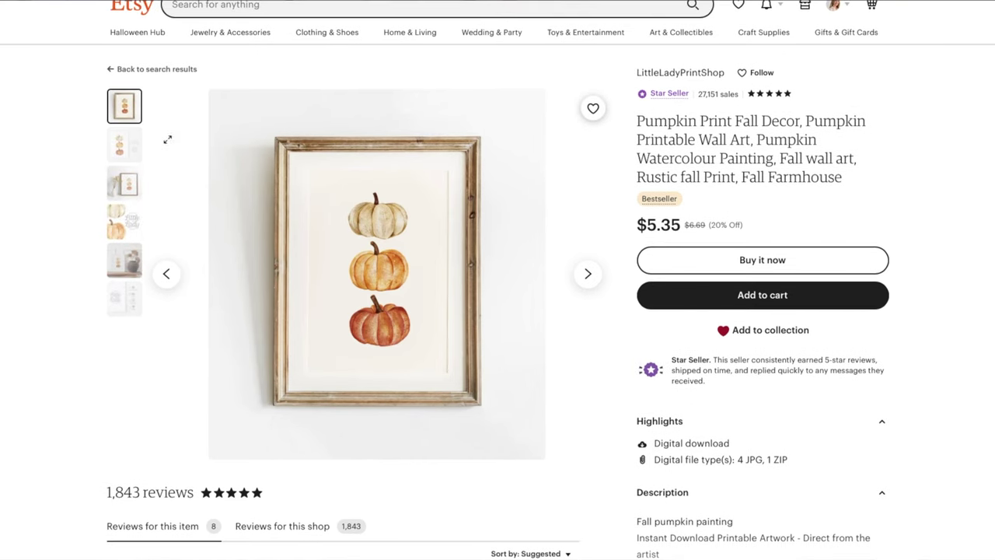
left_click(122, 184)
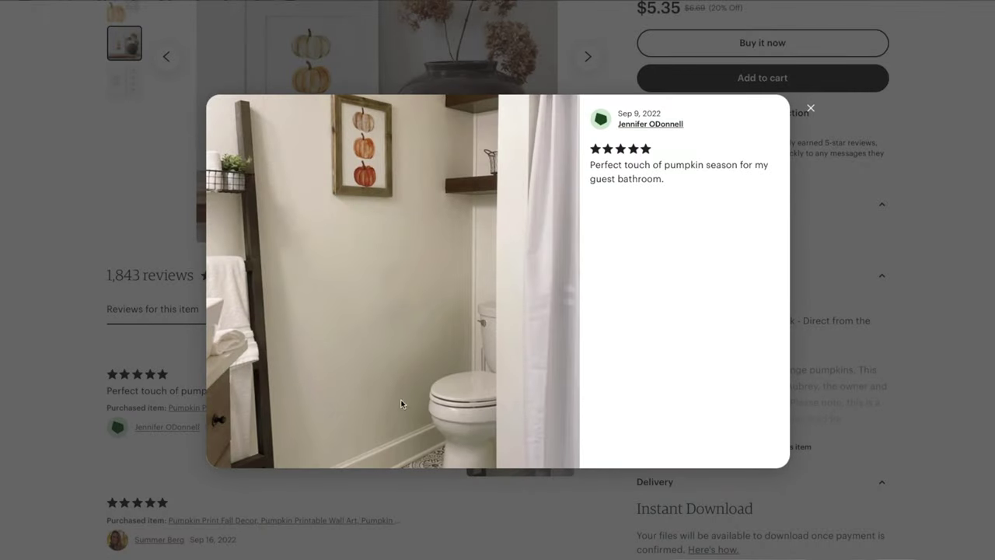
left_click(810, 108)
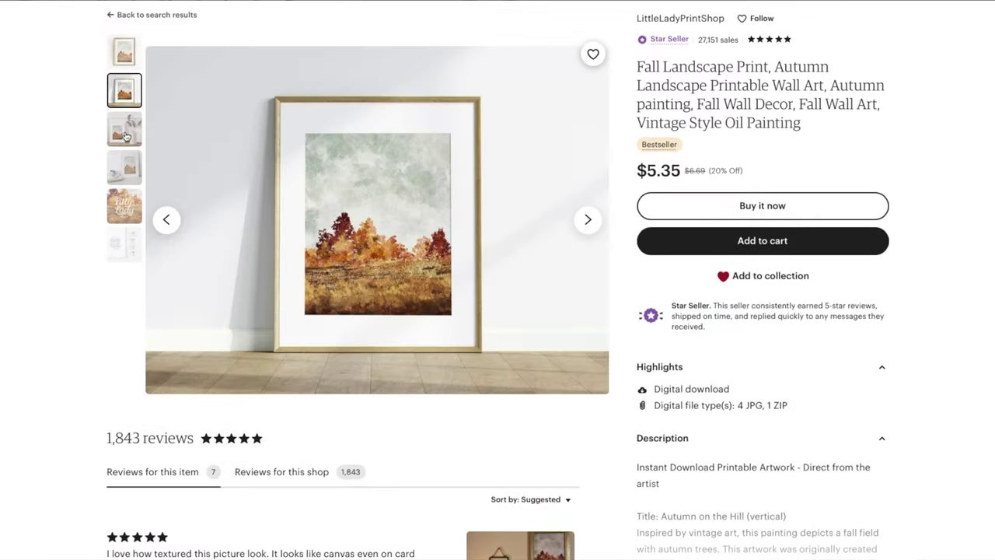
left_click(124, 135)
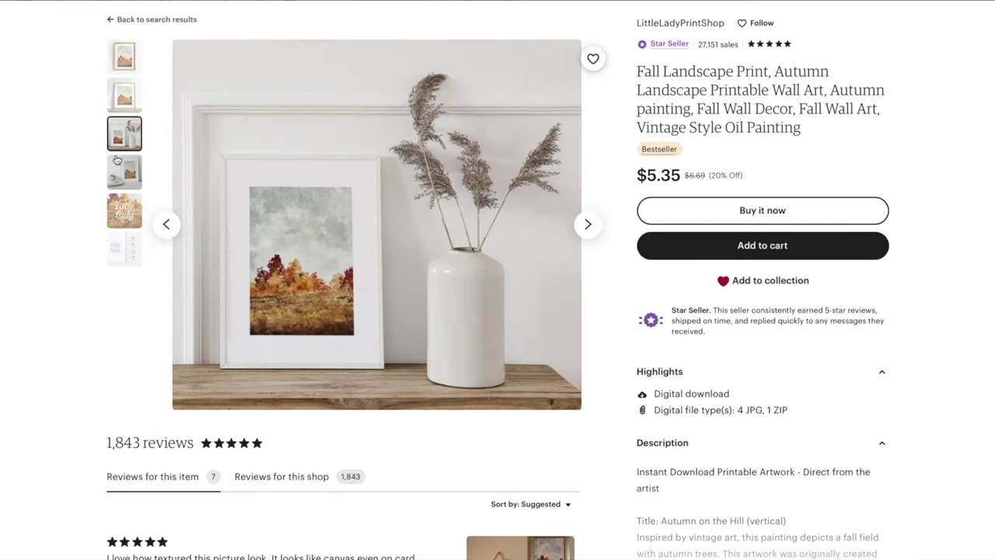
left_click(116, 167)
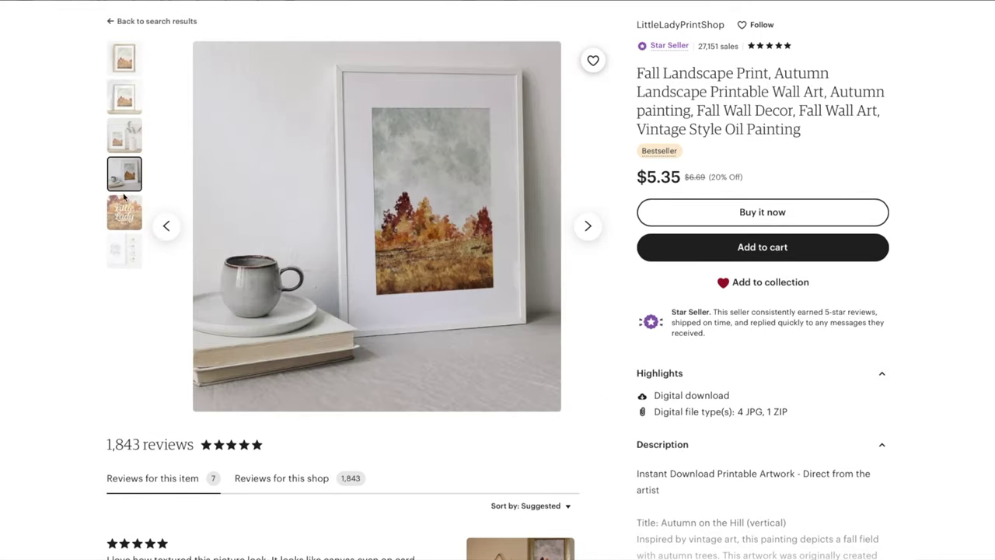
left_click(125, 205)
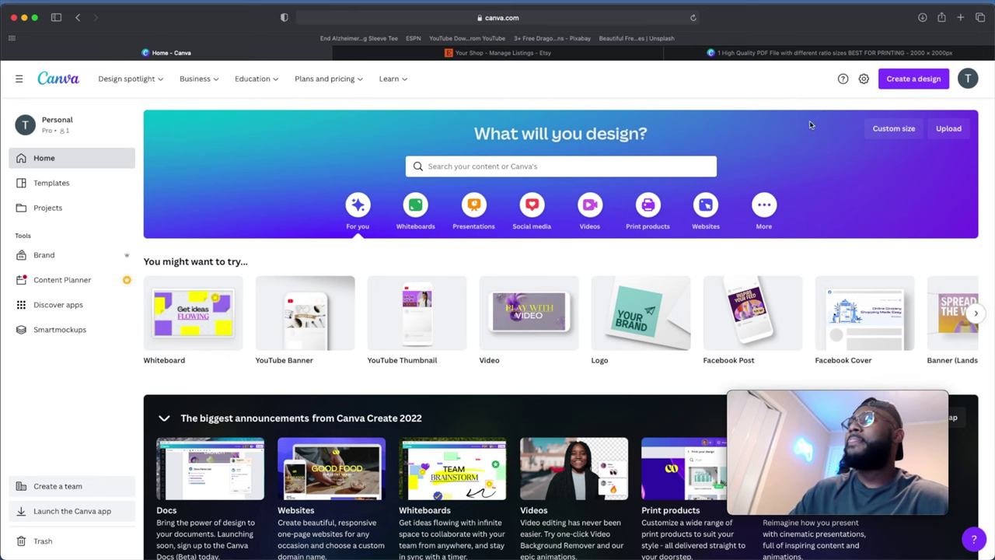
- Switch to Canva, create a new custom-size design of 24 × 36 in, and close the home page
left_click(902, 84)
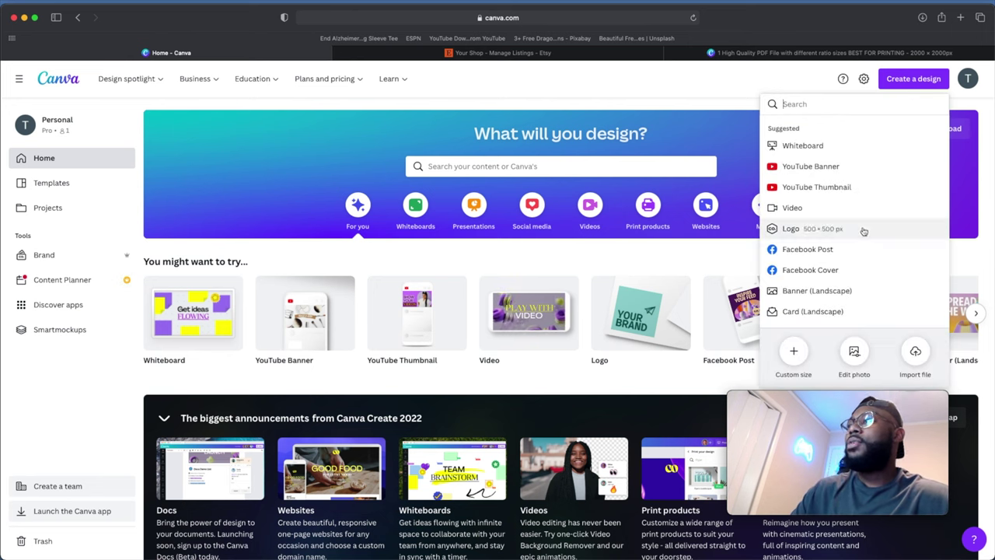
left_click(793, 351)
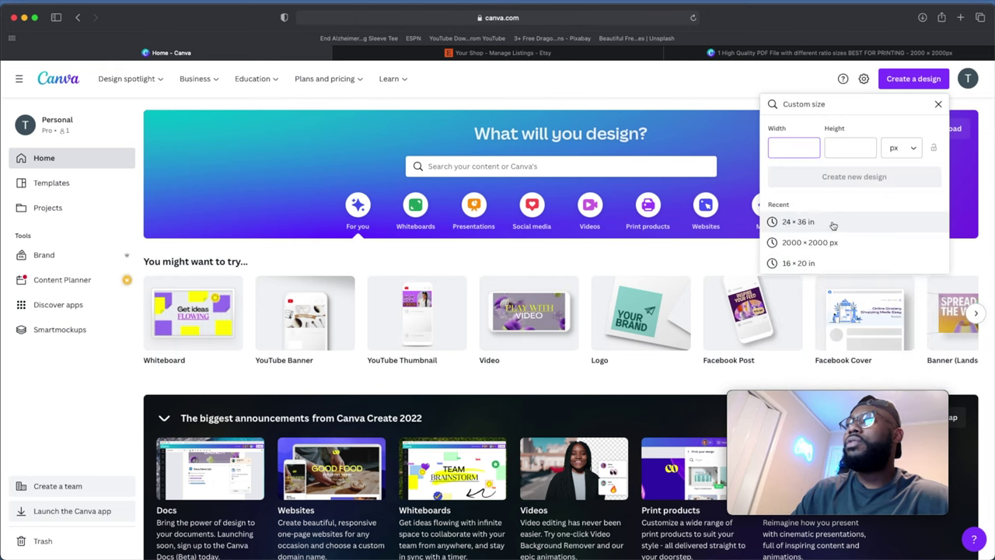
left_click(798, 221)
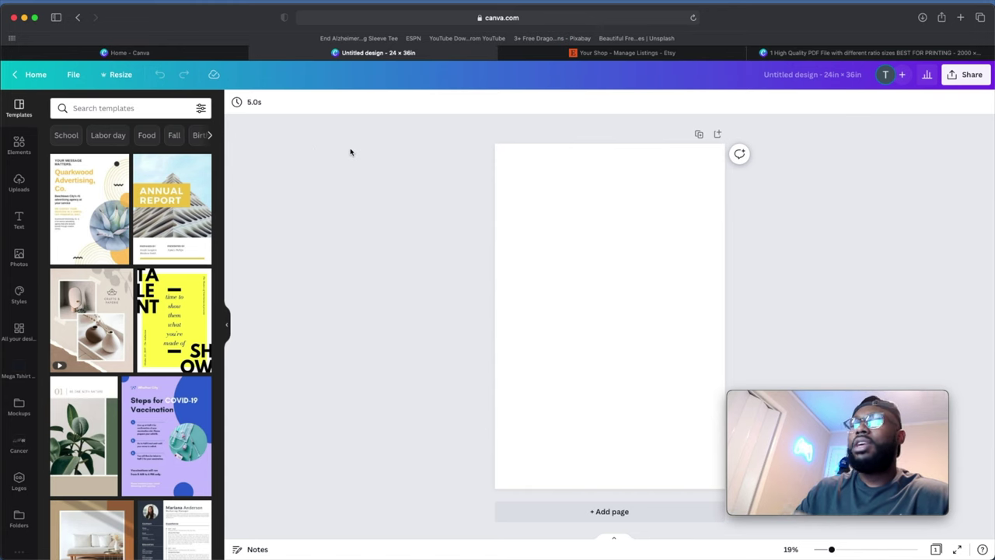
left_click(9, 53)
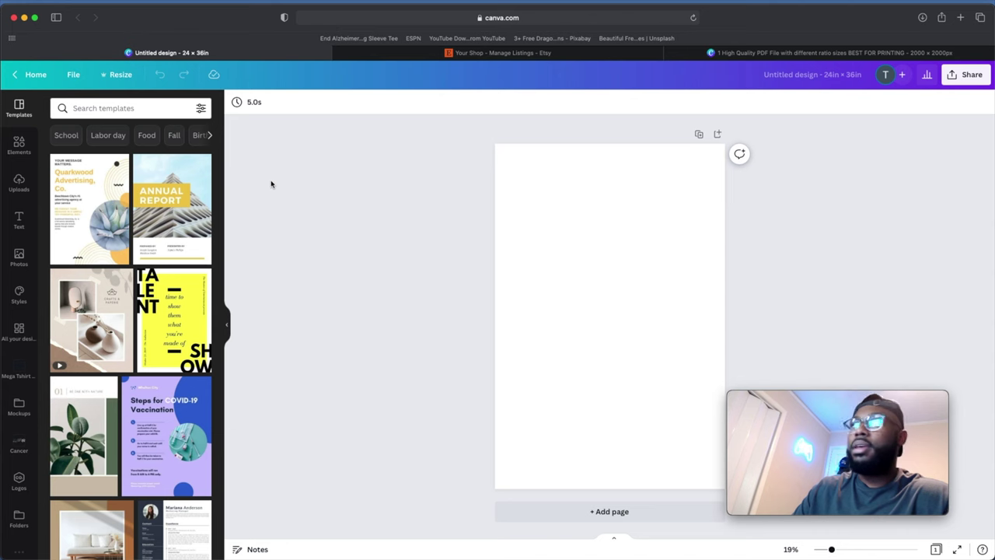
- Examine the Ratio Size Chart in the other open design and return to the blank 24 × 36 in page
left_click(762, 54)
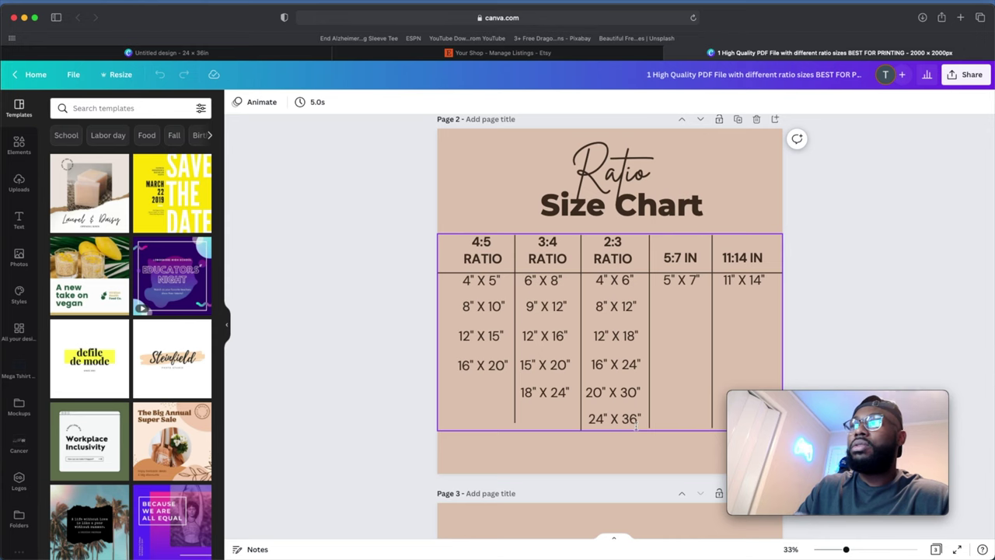
key("ctrl+Tab")
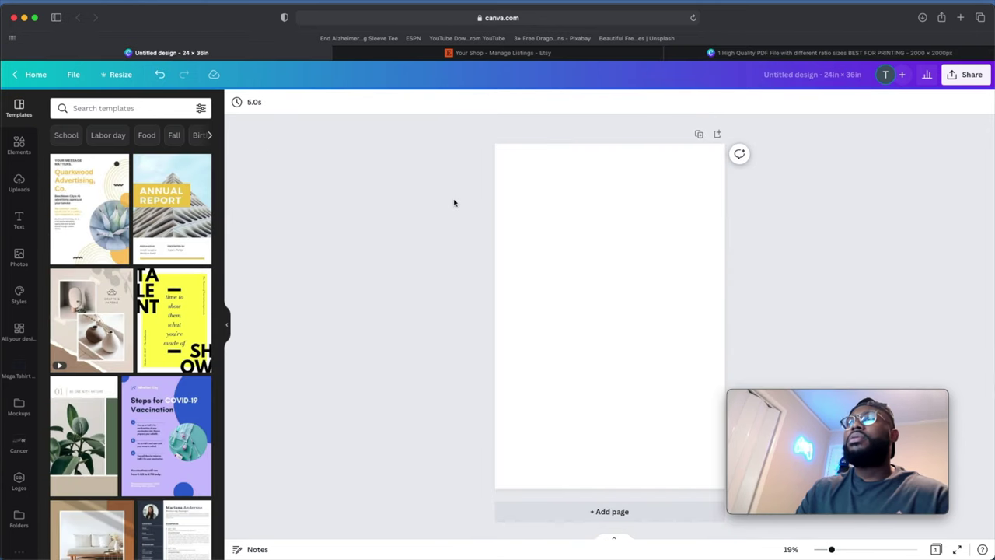
left_click(541, 220)
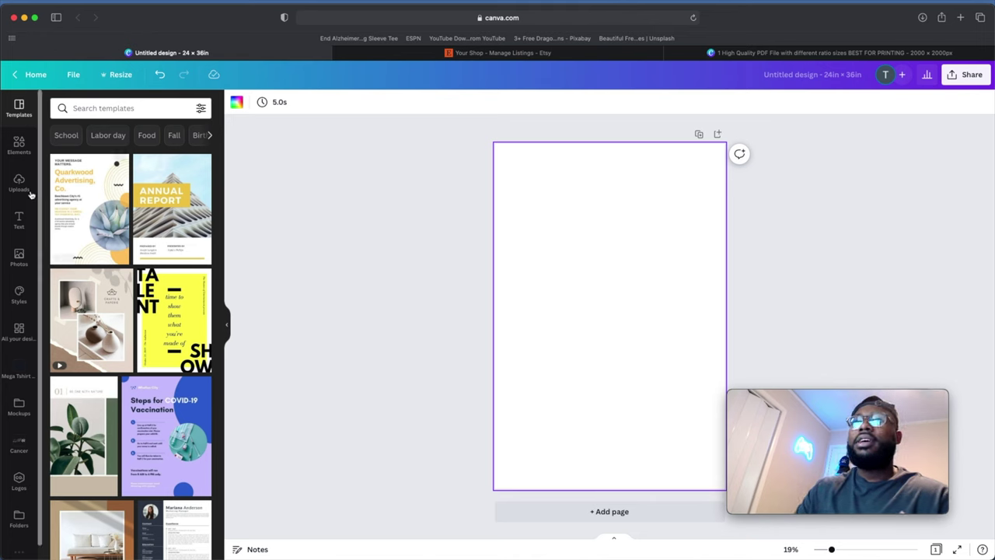
- Search the elements for "coffee" and add the latte cup graphic with the heart foam, saucer and spoon
left_click(18, 144)
left_click(110, 108)
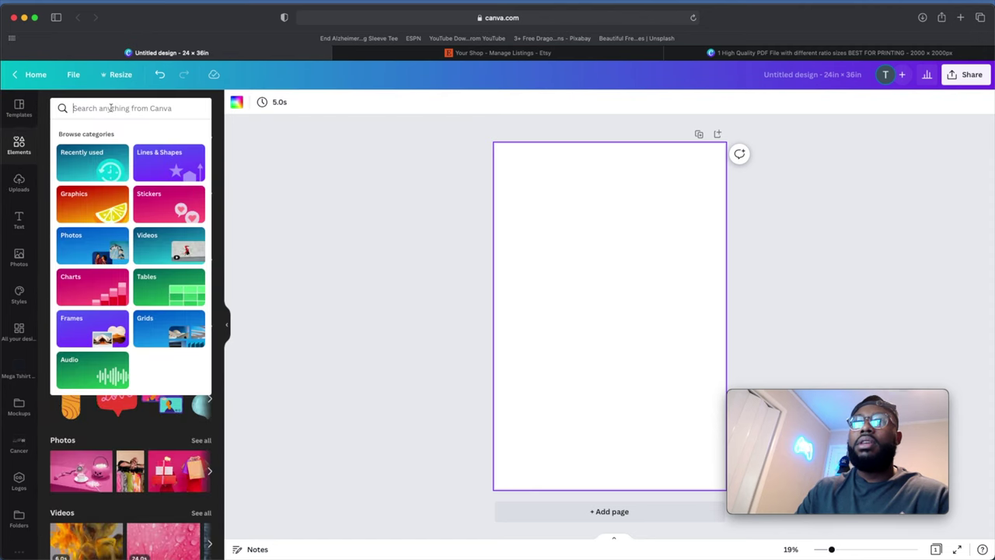
type("coffee")
key("Return")
scroll(125, 206, "down", 10)
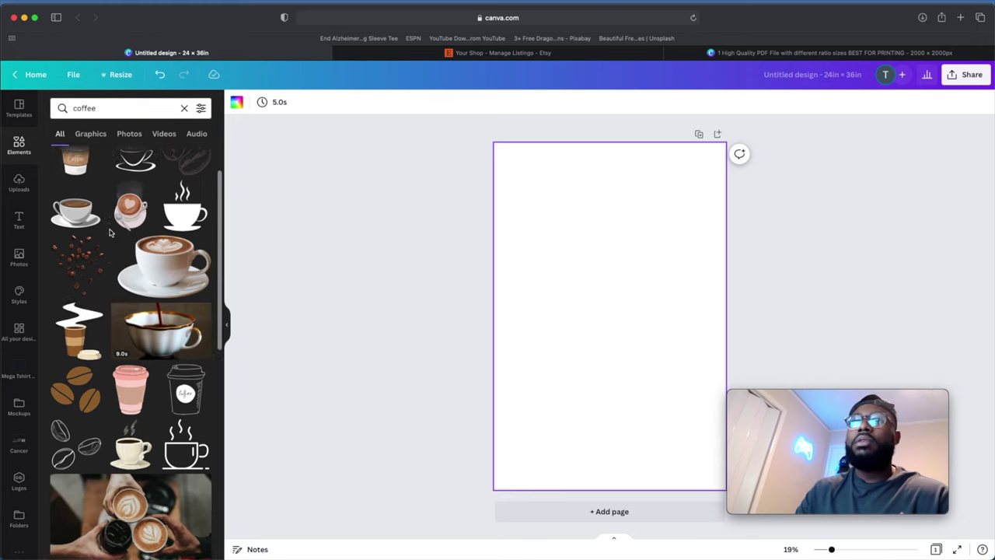
scroll(116, 249, "down", 3)
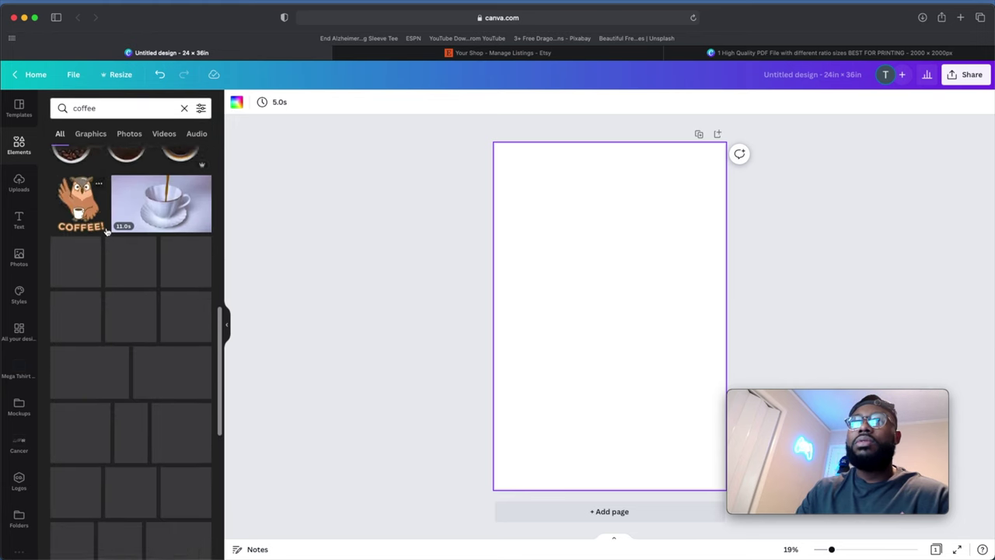
scroll(126, 264, "down", 5)
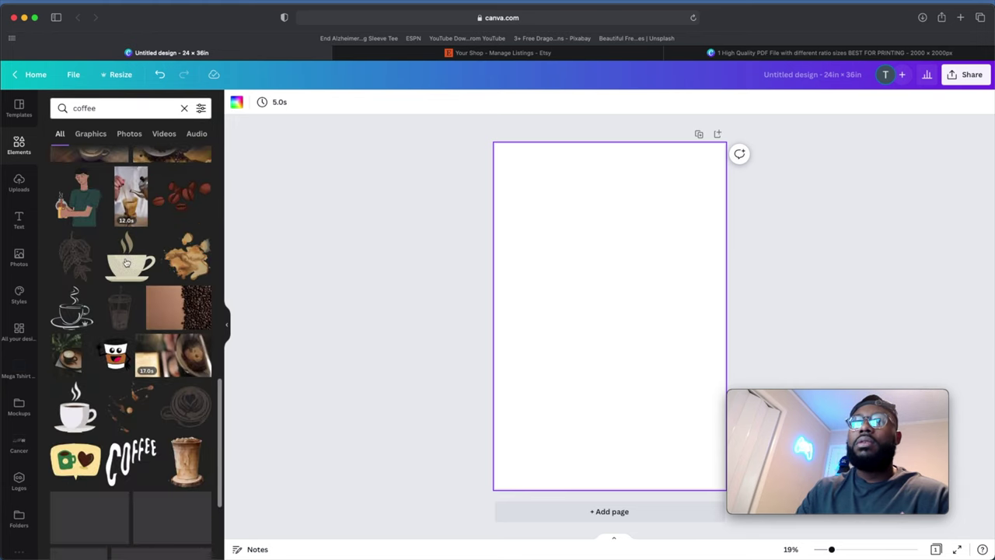
scroll(126, 263, "up", 20)
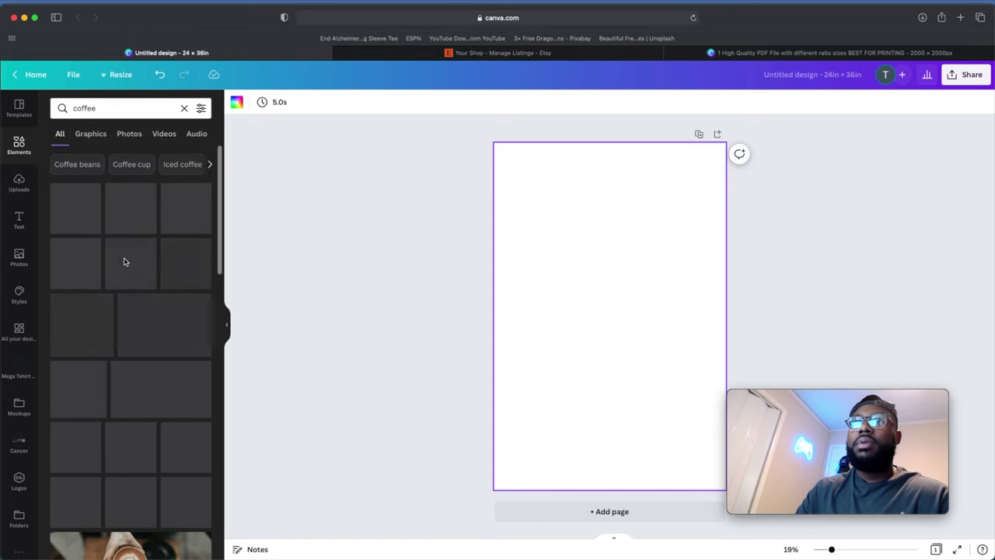
left_click(131, 267)
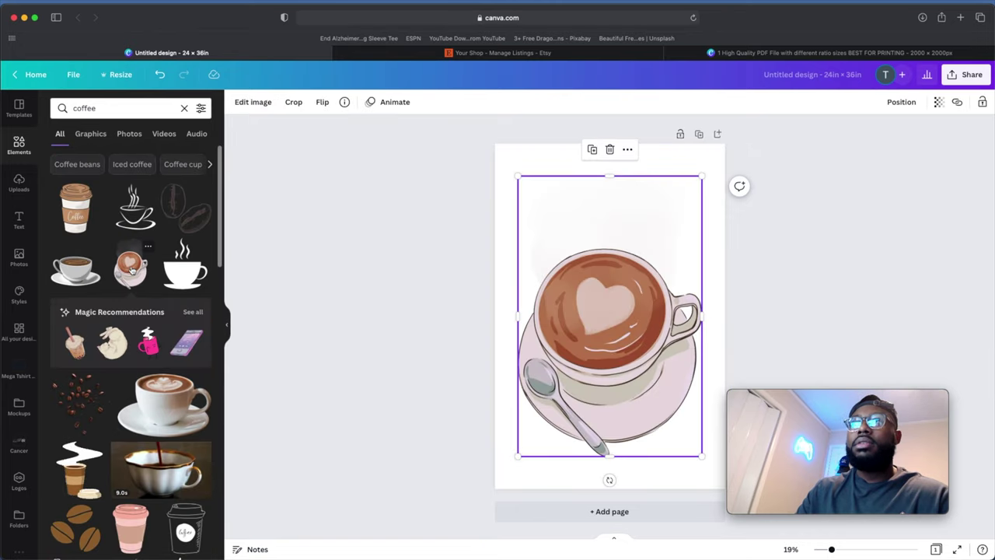
- Scale the coffee cup graphic down to about half the page width and center it on the page
left_click_drag(609, 178, 609, 241)
left_click_drag(519, 242, 596, 305)
left_click_drag(653, 366, 622, 301)
left_click(646, 430)
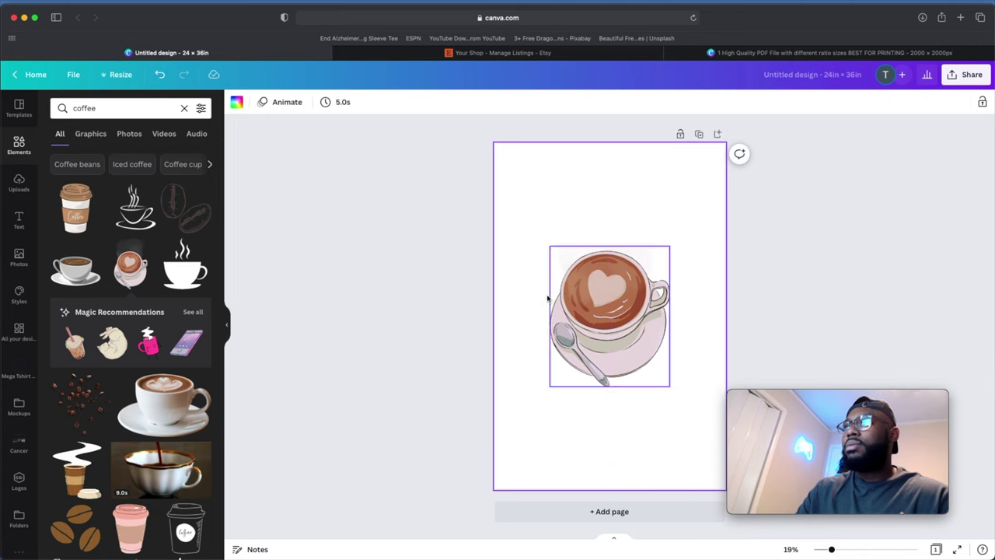
- Show the margin guides on the poster page
left_click(73, 74)
left_click(84, 218)
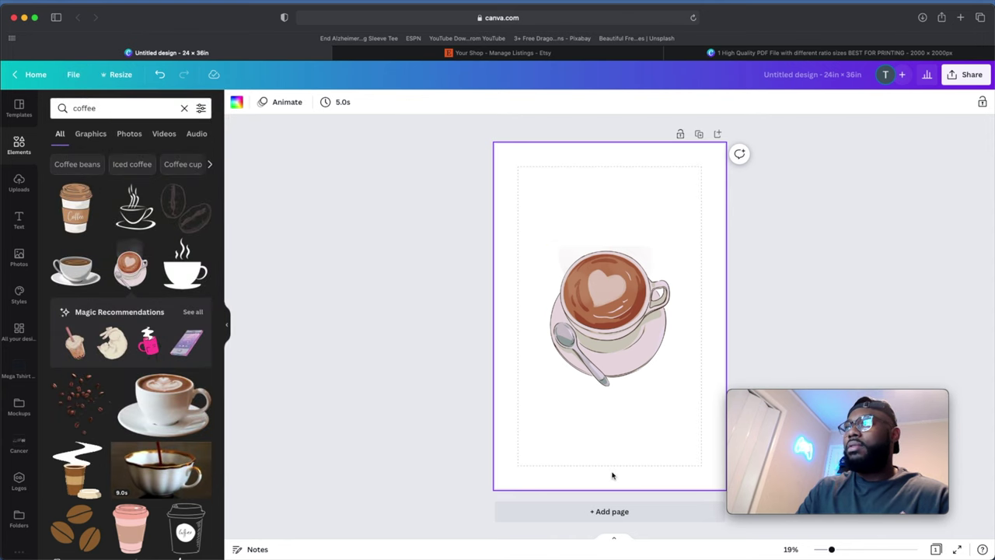
left_click_drag(831, 549, 832, 549)
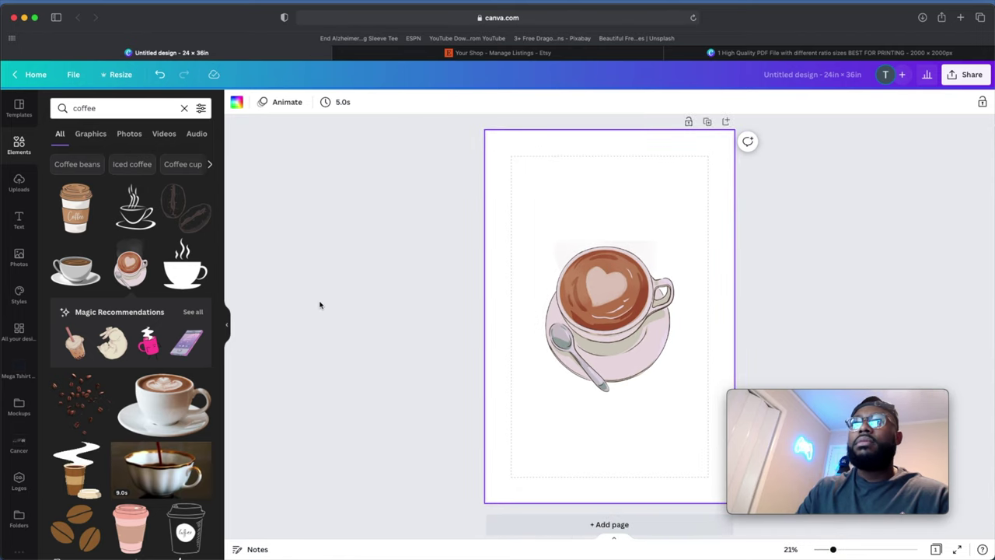
- Add a heading above the coffee cup with the text "MUGS"
left_click(12, 217)
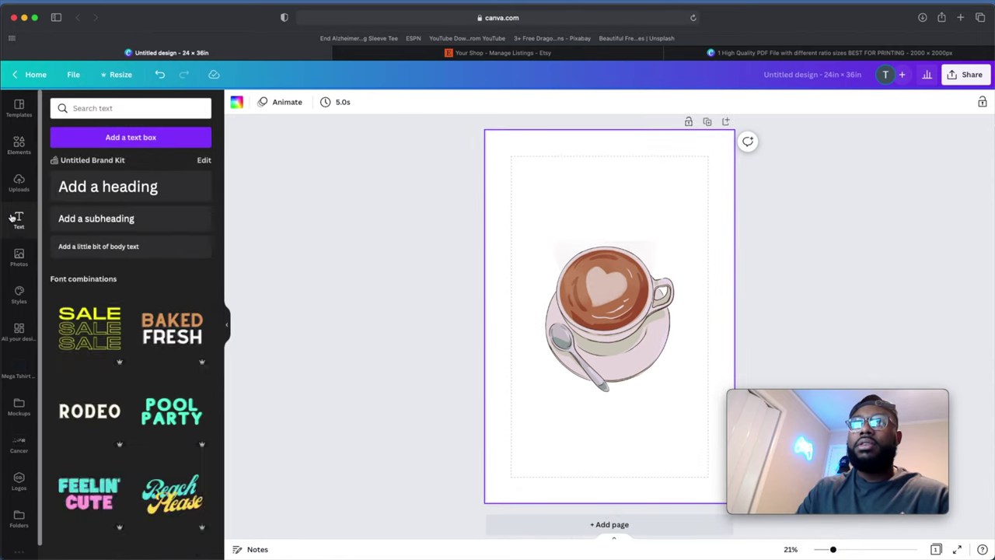
left_click(98, 187)
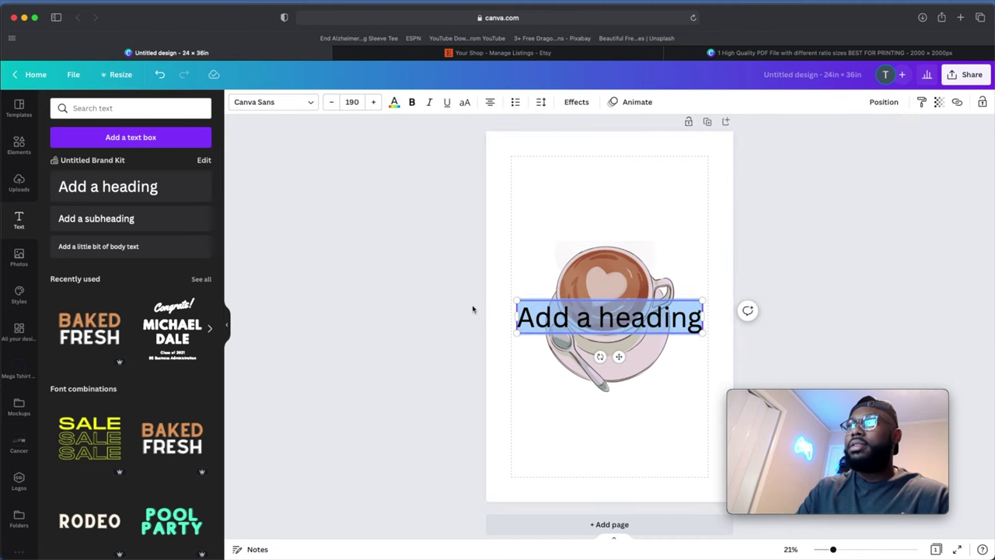
left_click_drag(591, 301, 591, 201)
type("MUGS")
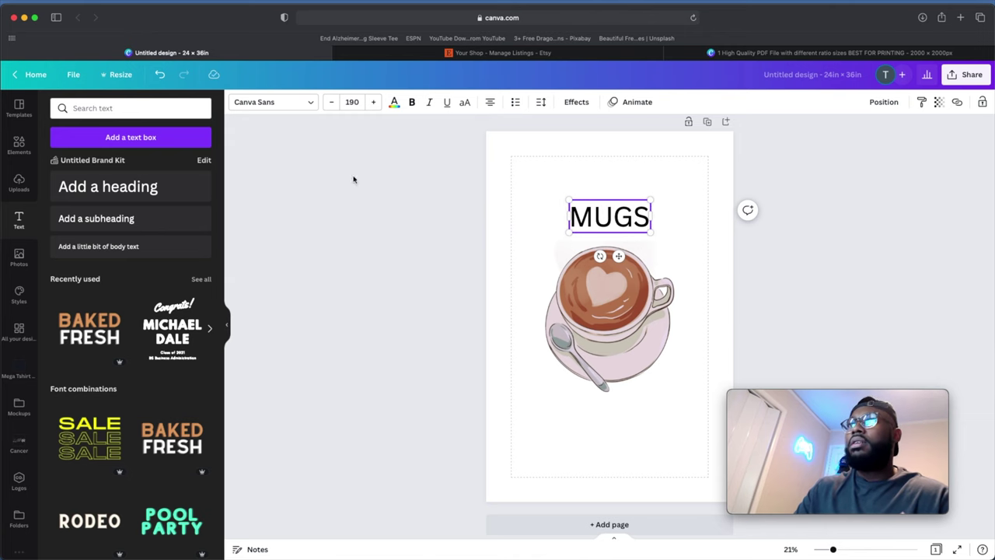
- Change the "MUGS" heading to the CoffeeScript regular font and enlarge it to size 376
left_click(310, 104)
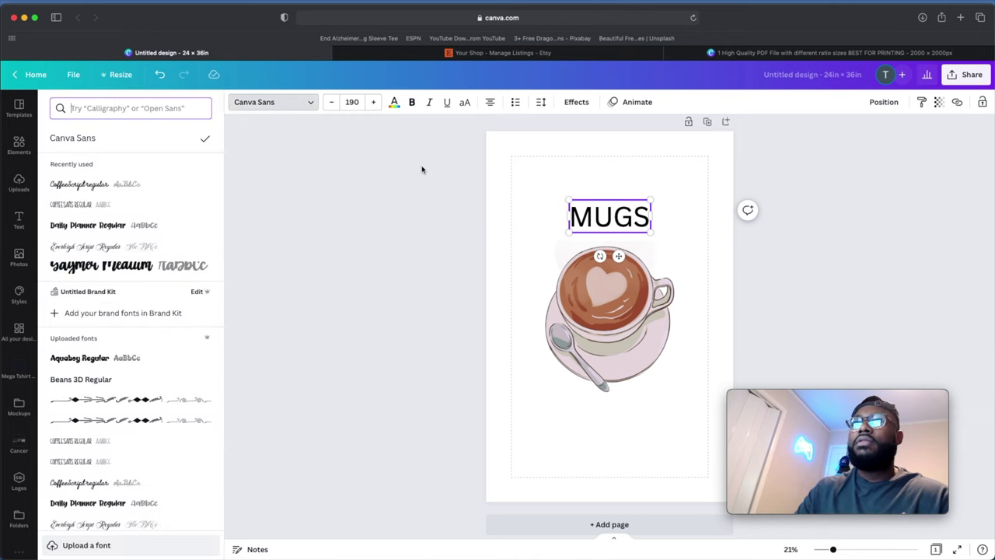
left_click(157, 184)
scroll(195, 222, "down", 3)
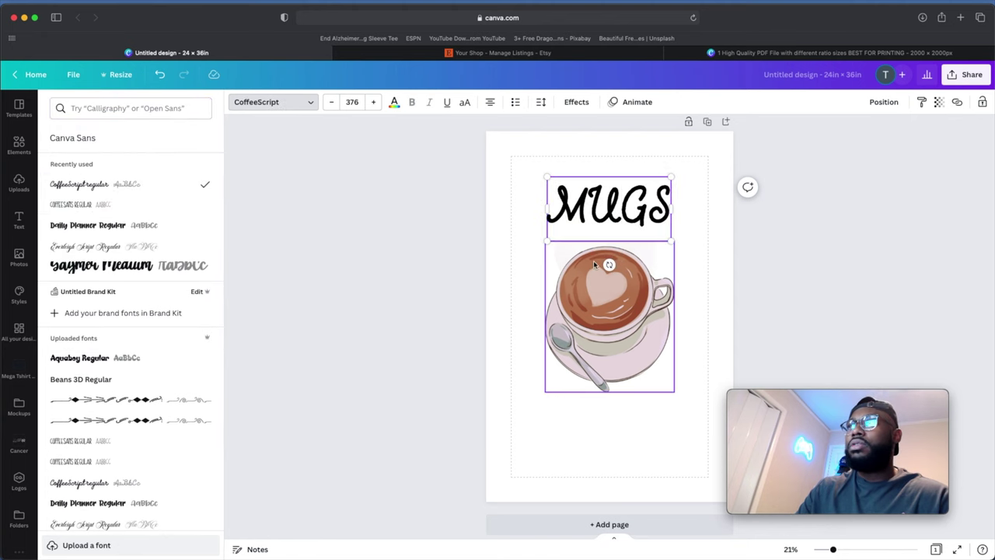
left_click(534, 241)
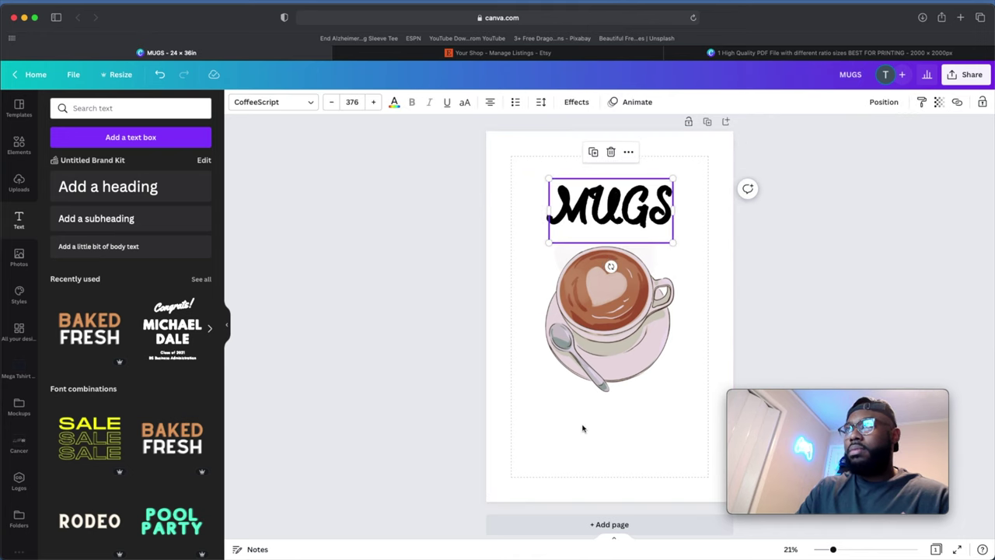
- Place a copy of the "MUGS" heading below the coffee cup and change its text to "& Kisses"
left_click_drag(597, 210, 597, 426)
double_click(638, 422)
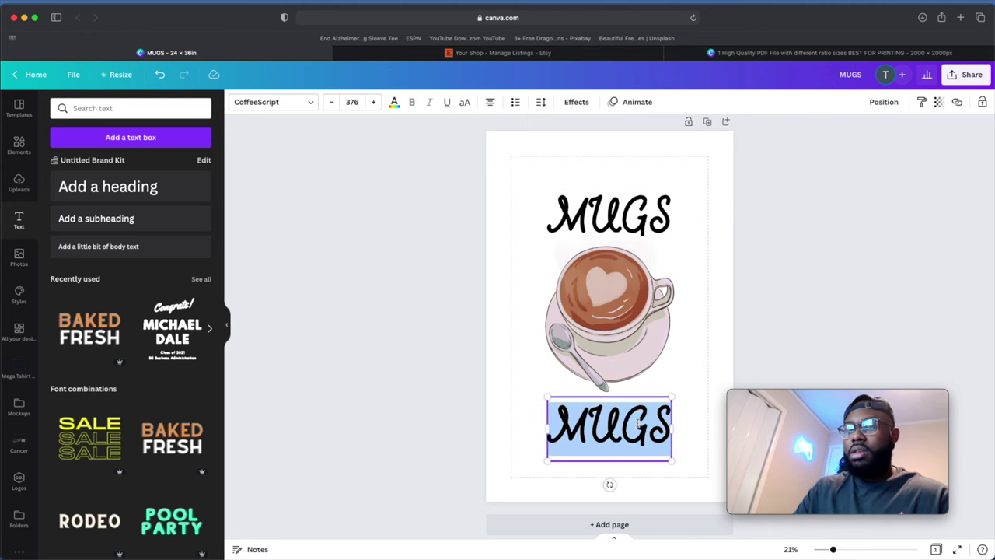
type("&")
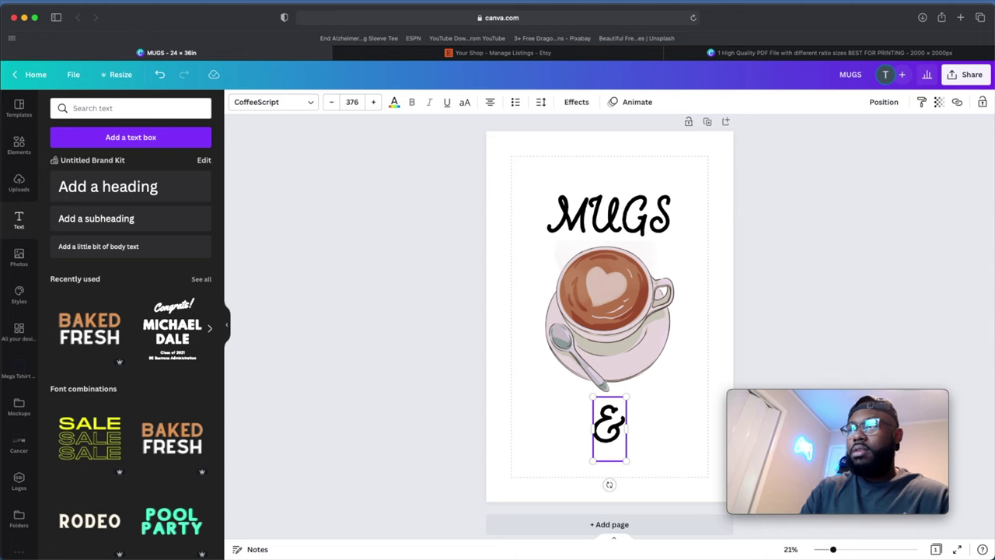
type(" Kisses")
- Recolor the "MUGS" and "& Kisses" headings with the dark brown from the coffee cup's photo colors
left_click(554, 195)
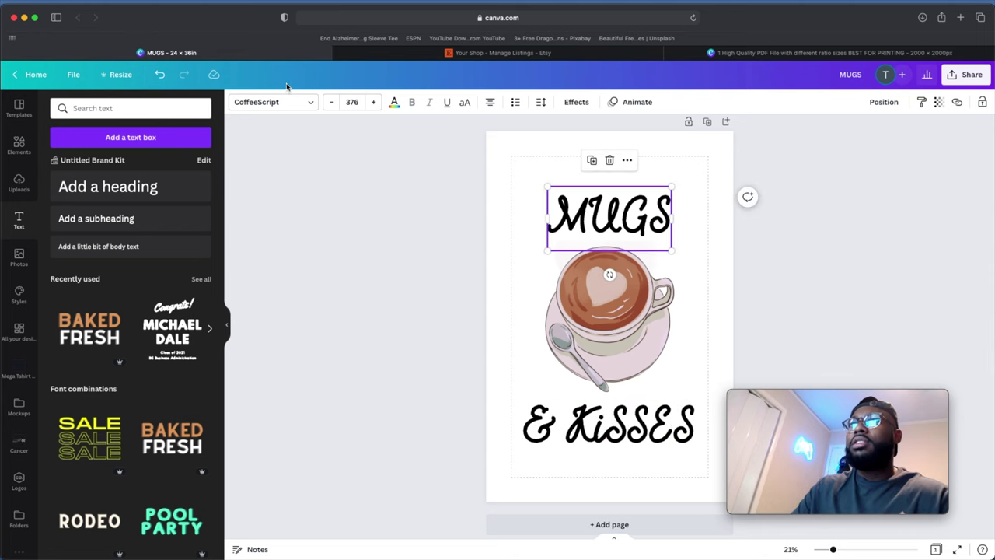
left_click(394, 104)
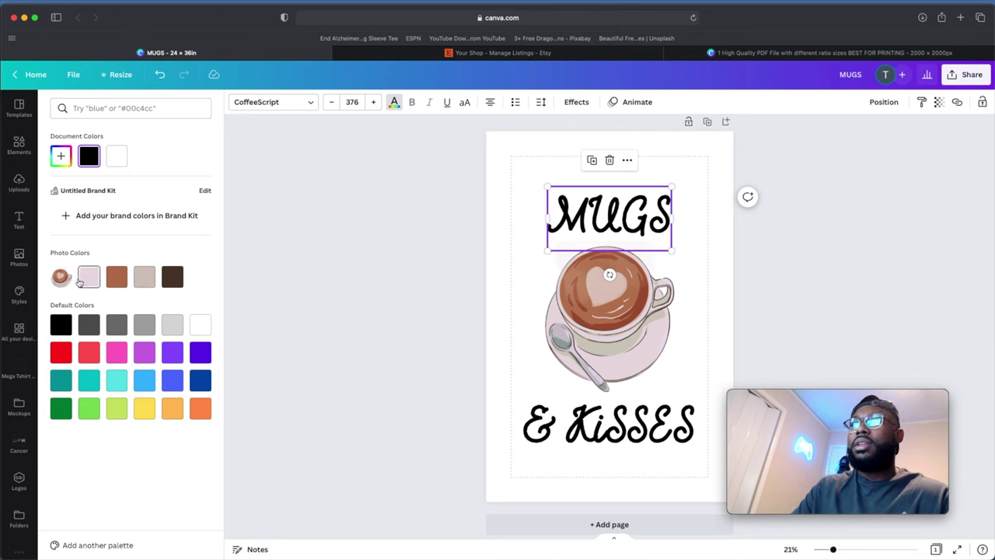
left_click(171, 278)
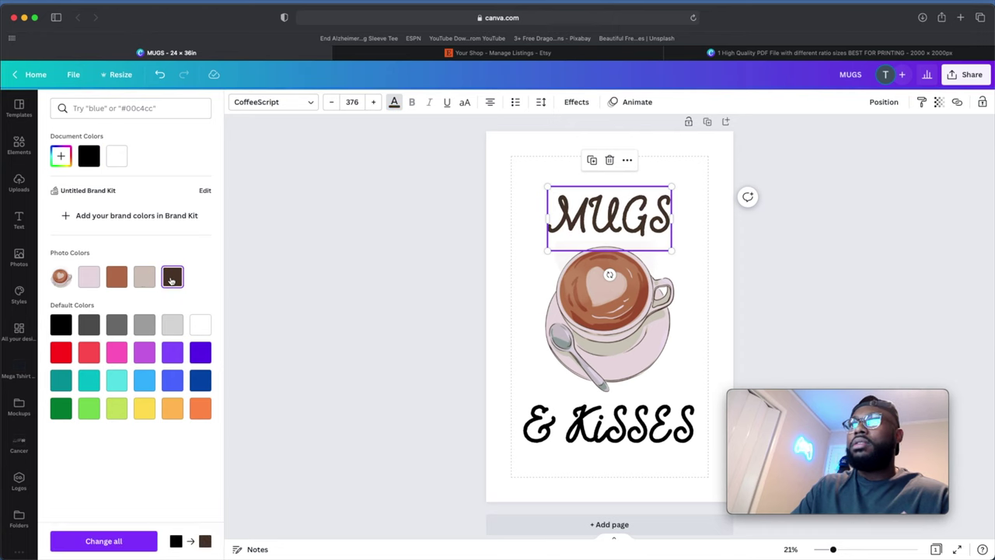
left_click(571, 424)
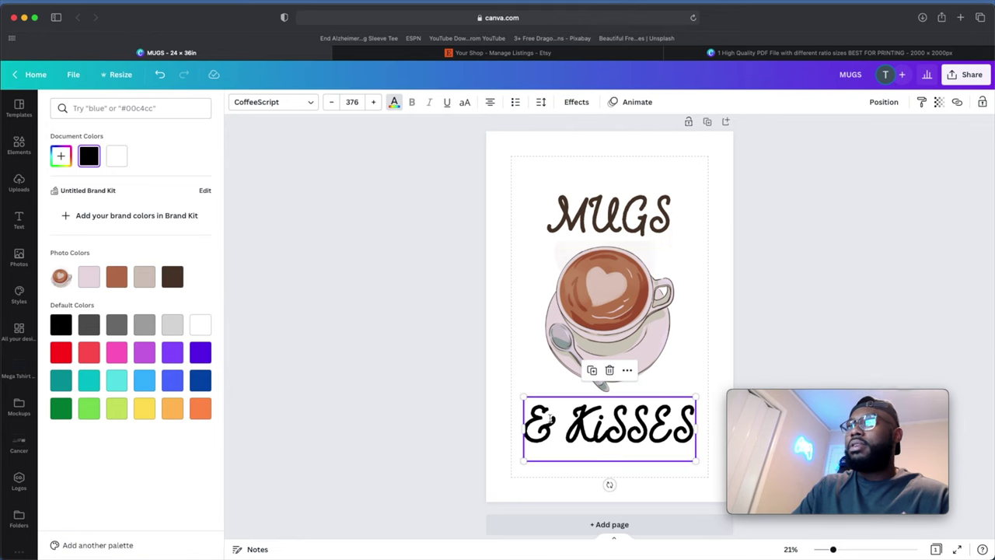
left_click(179, 283)
- Apply the Curve shape effect at 100 to the "MUGS" heading and shift the coffee cup slightly upward
left_click(577, 240)
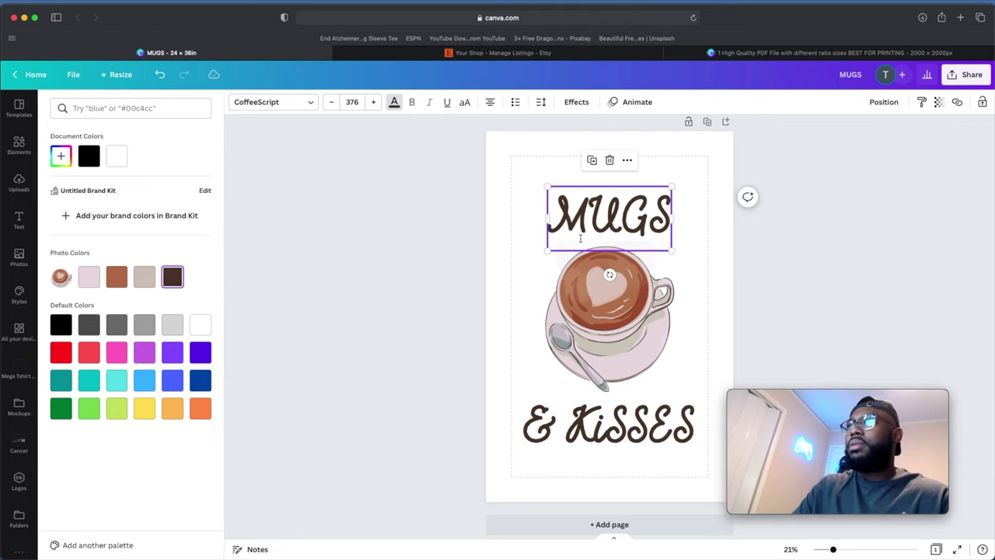
left_click(575, 103)
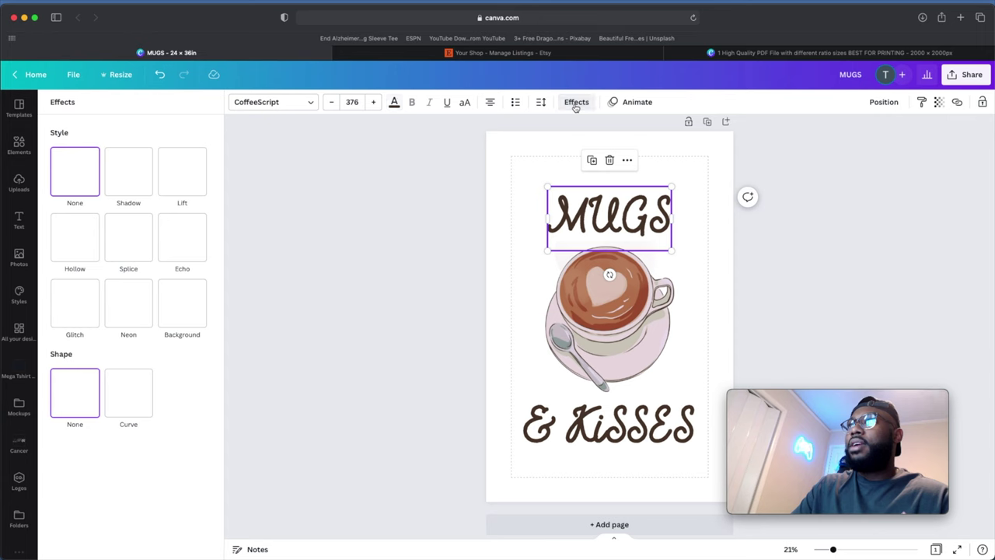
left_click(131, 401)
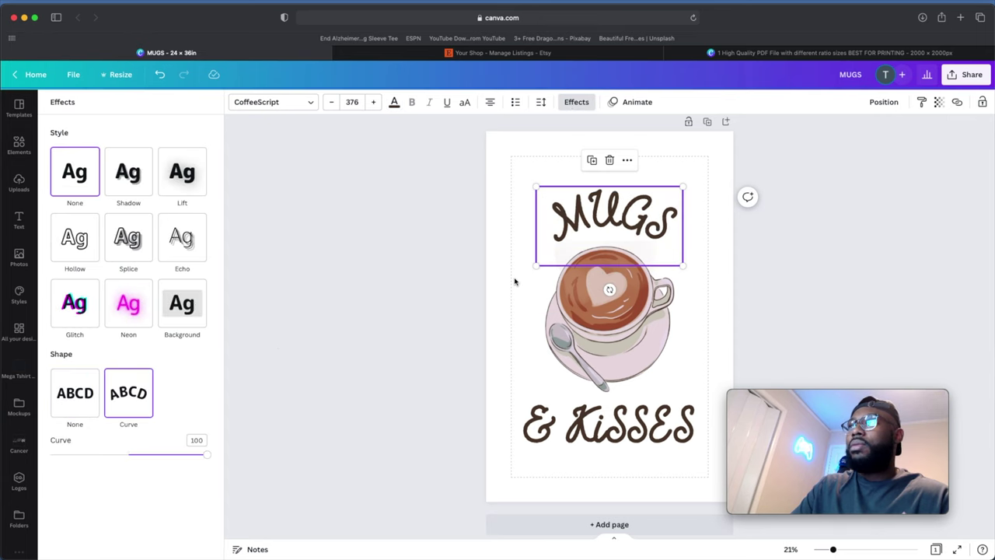
left_click_drag(589, 304, 562, 297)
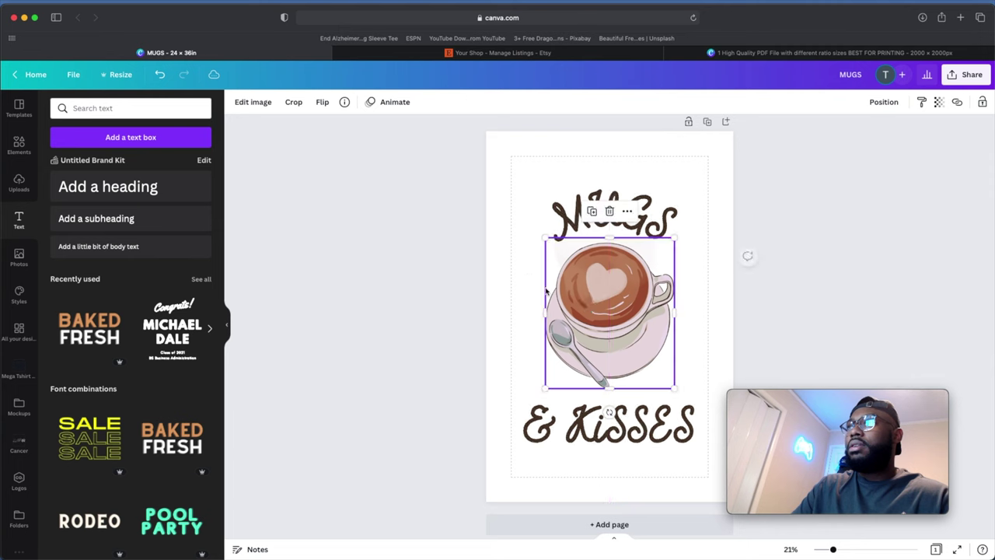
left_click(527, 275)
- Curve the "& Kisses" heading downward around the saucer with a Curve value of -75
left_click(595, 413)
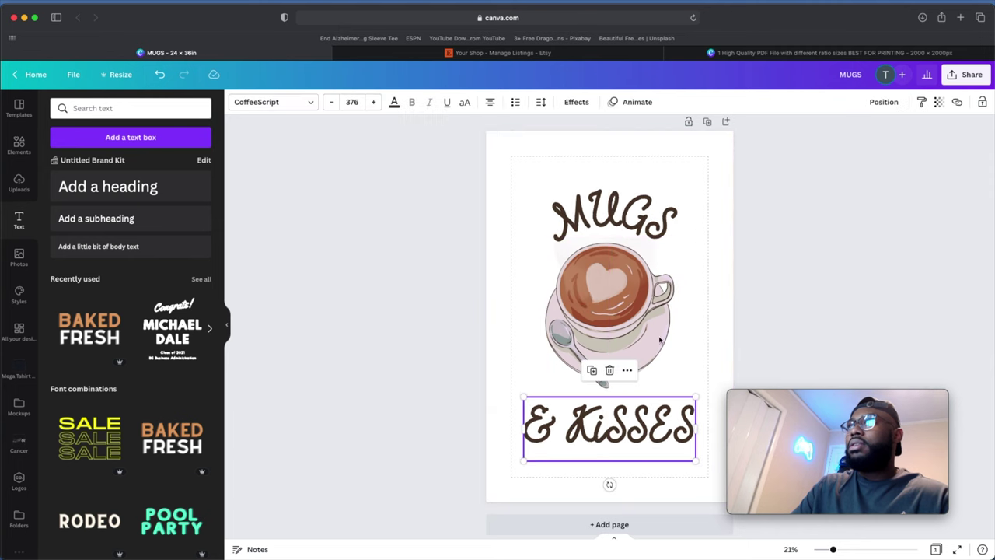
left_click(574, 102)
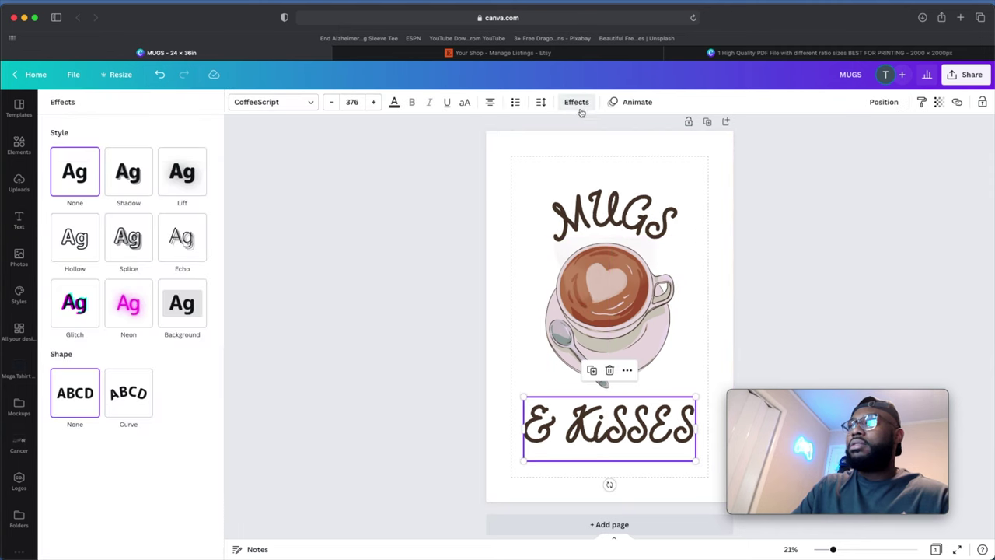
left_click(139, 403)
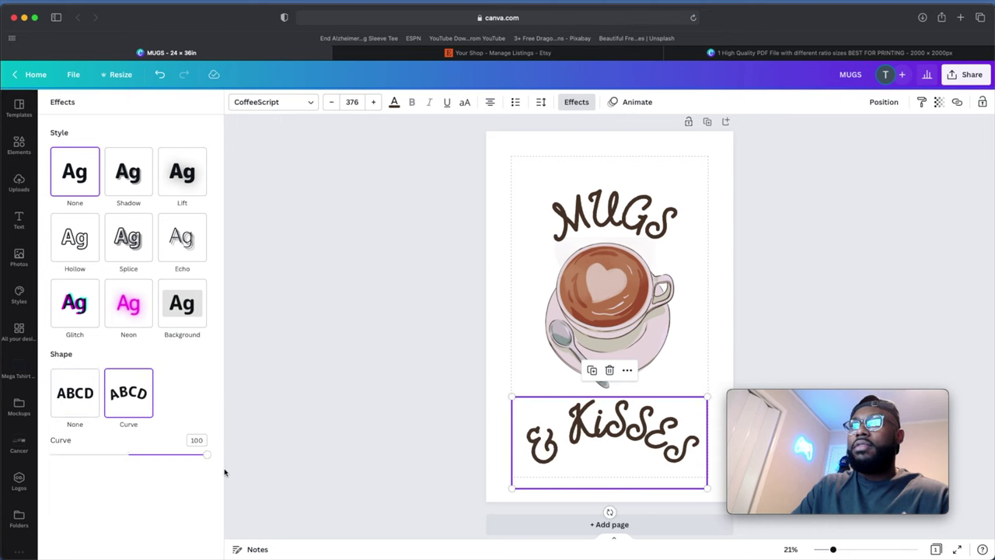
left_click_drag(210, 460, 79, 457)
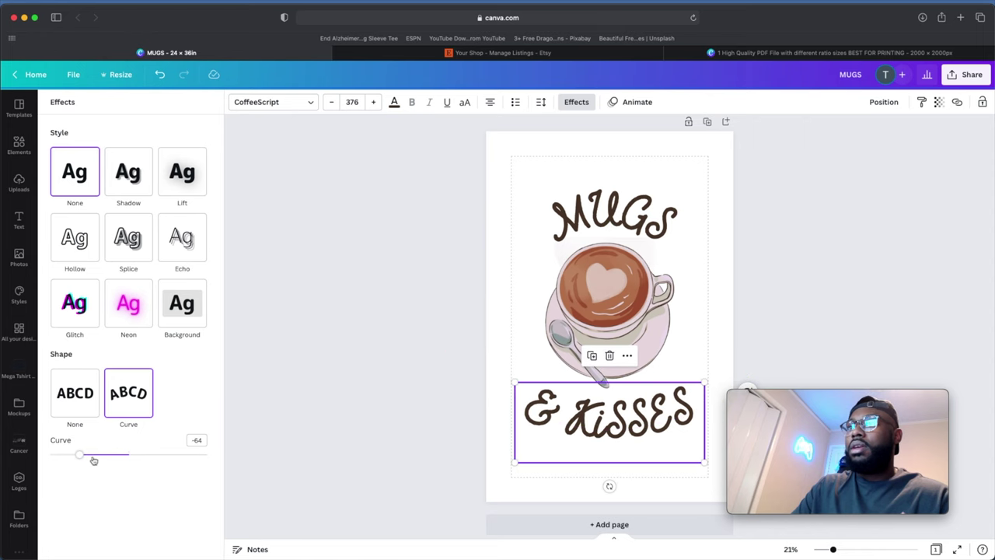
left_click_drag(79, 457, 69, 457)
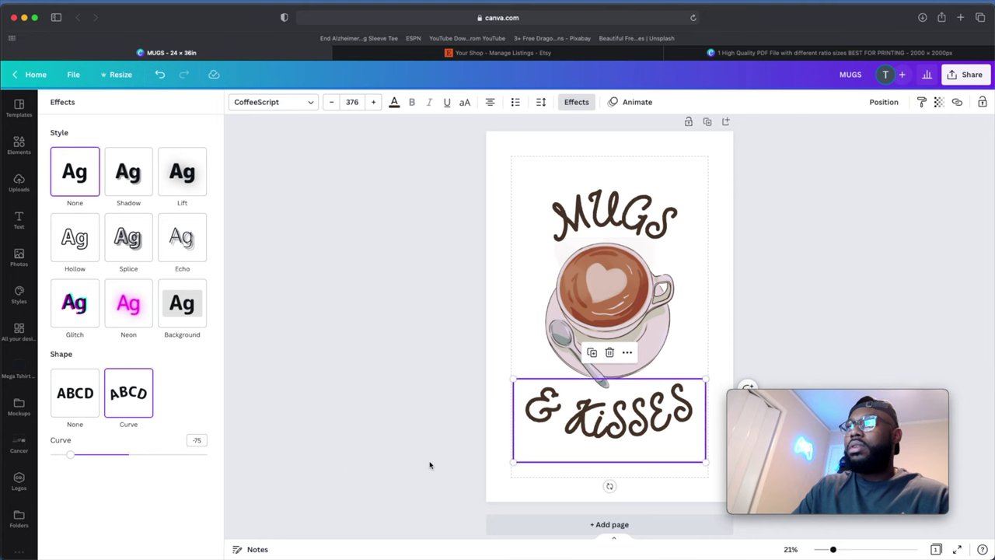
left_click(428, 464)
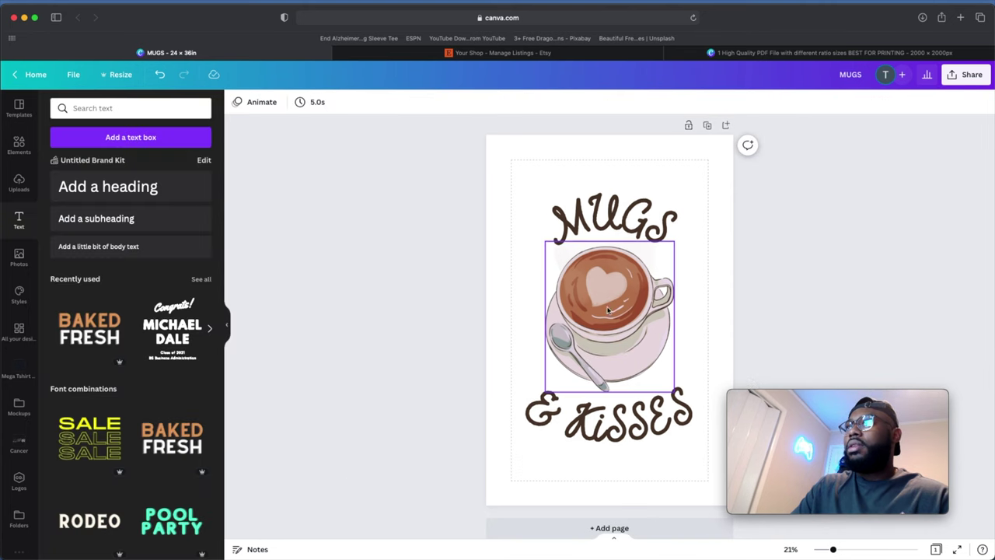
- Apply the Shadow effect to the "MUGS" heading with an offset of 0
left_click(633, 227)
left_click(576, 101)
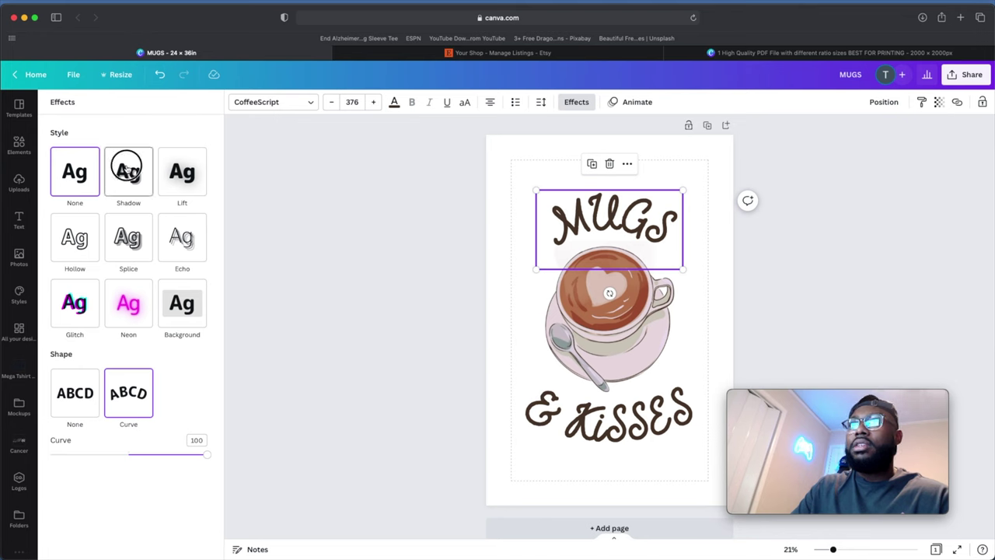
left_click(127, 169)
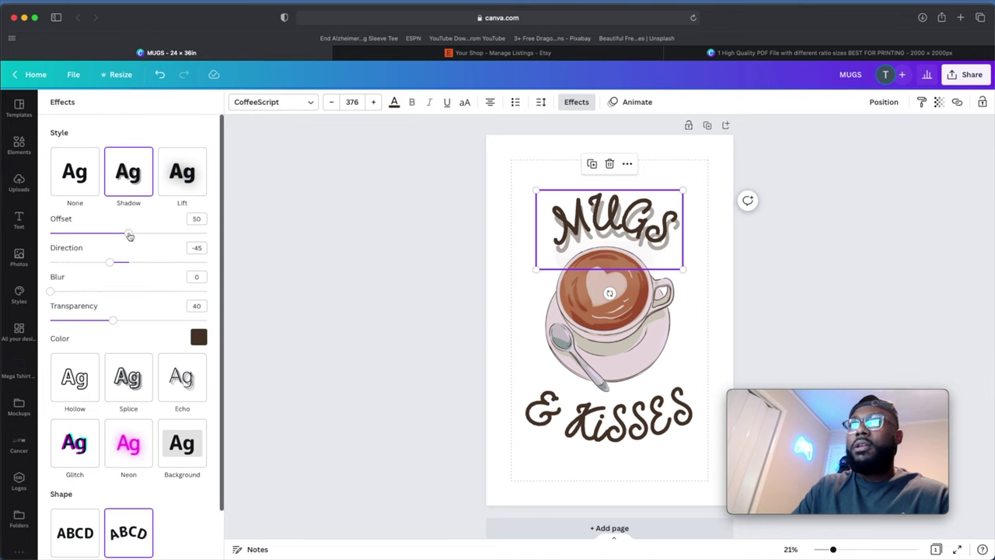
left_click_drag(129, 236, 50, 234)
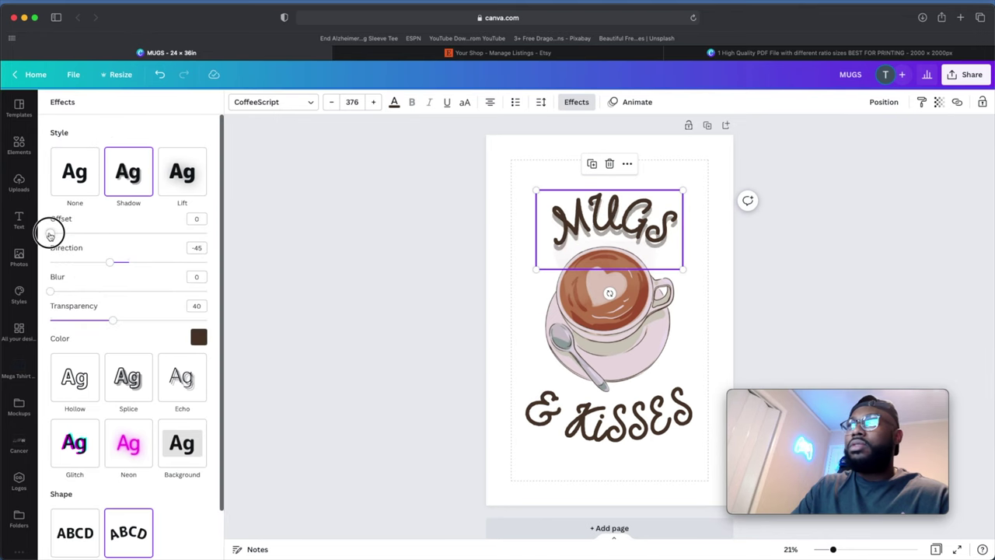
- Apply the Shadow effect to the "& Kisses" heading with offset 0 and transparency 15
left_click(563, 419)
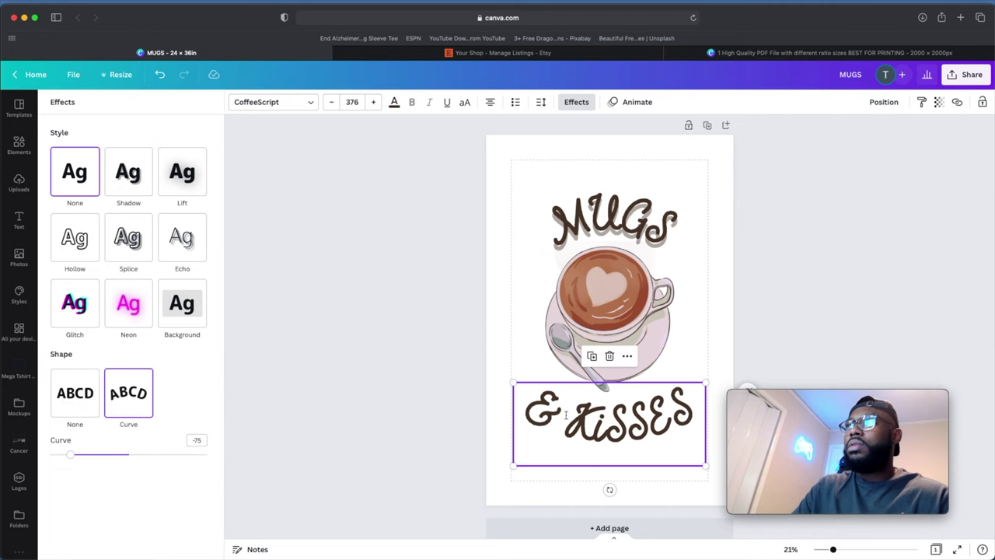
left_click(574, 102)
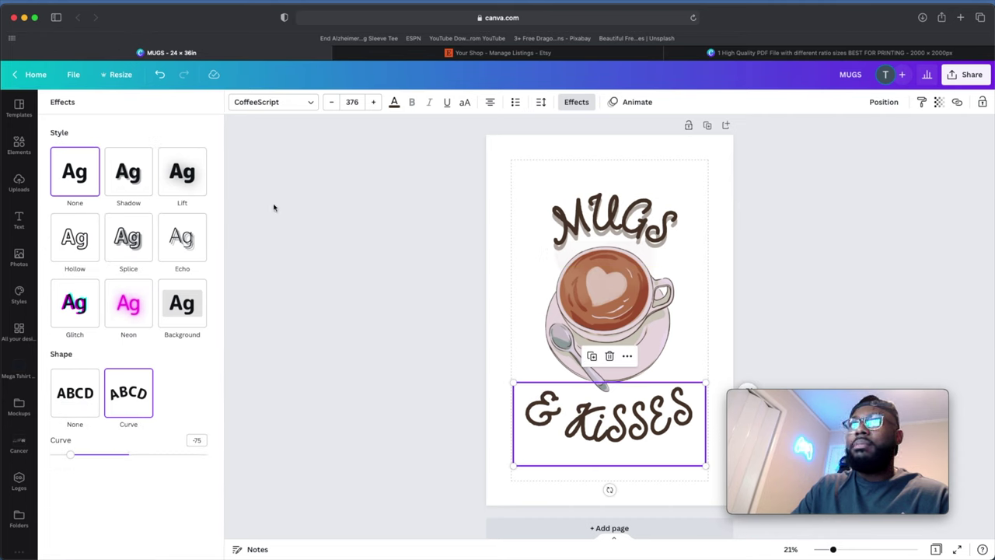
left_click(132, 166)
left_click_drag(130, 237, 38, 231)
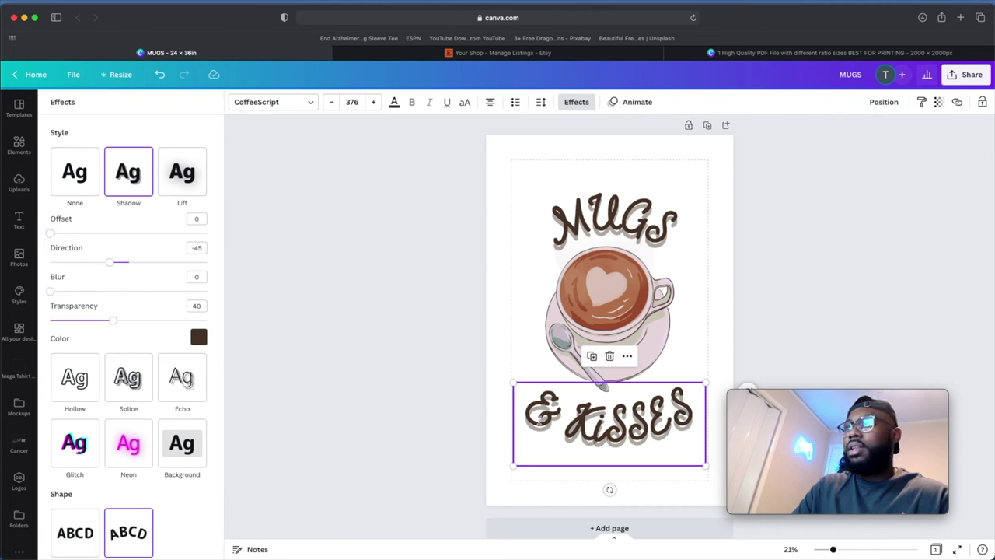
left_click_drag(115, 322, 73, 325)
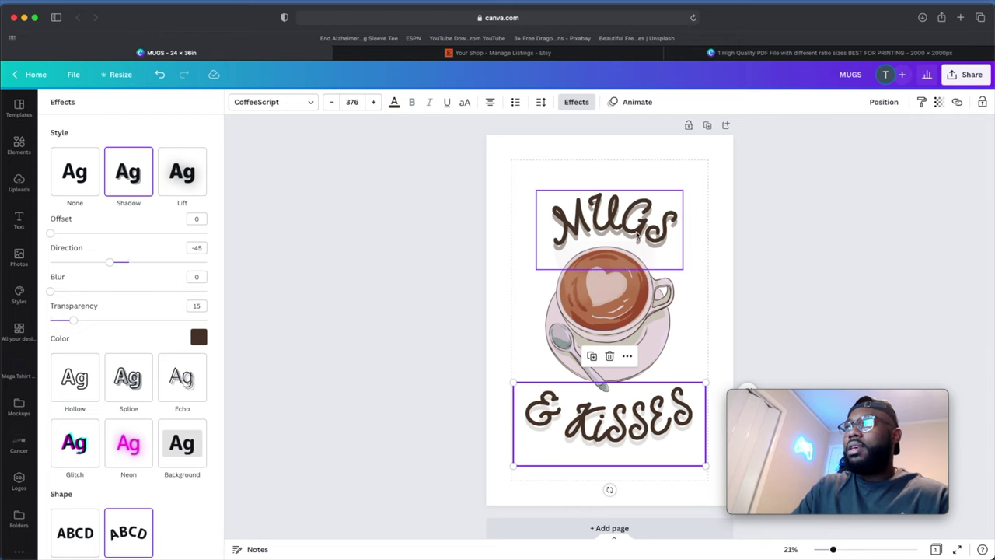
- Lower the "MUGS" heading's shadow transparency to match the lighter shadow of "& Kisses"
left_click(636, 225)
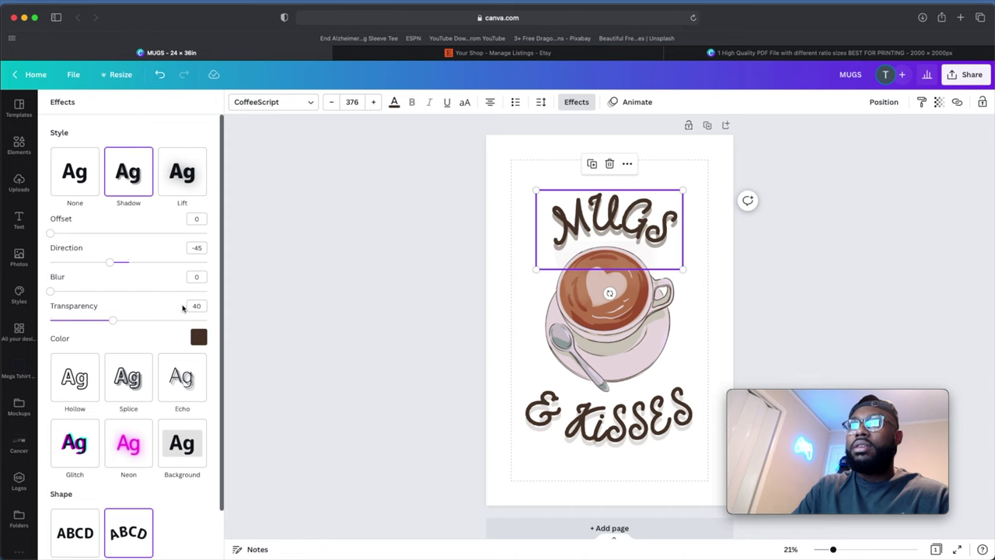
left_click(204, 305)
key("BackSpace")
key("BackSpace")
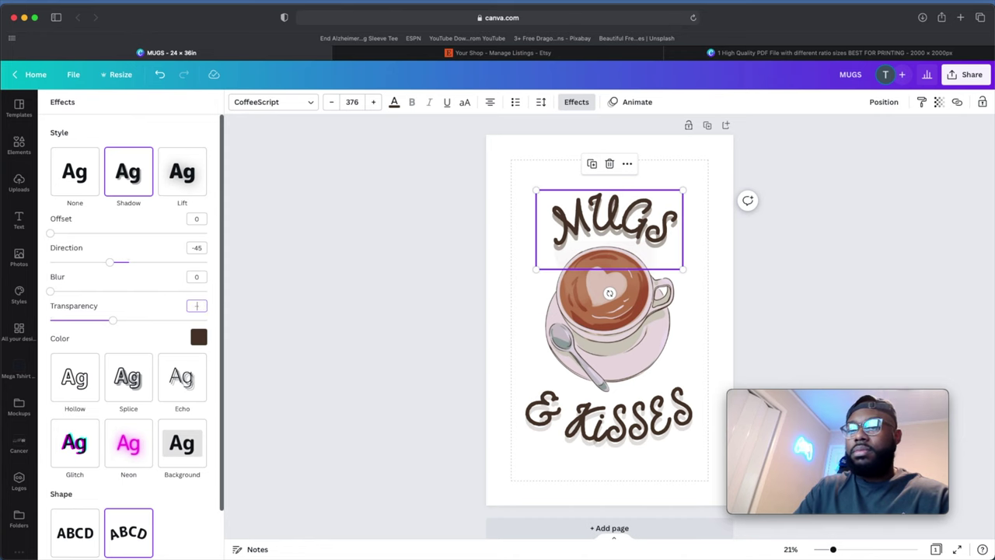
key("Escape")
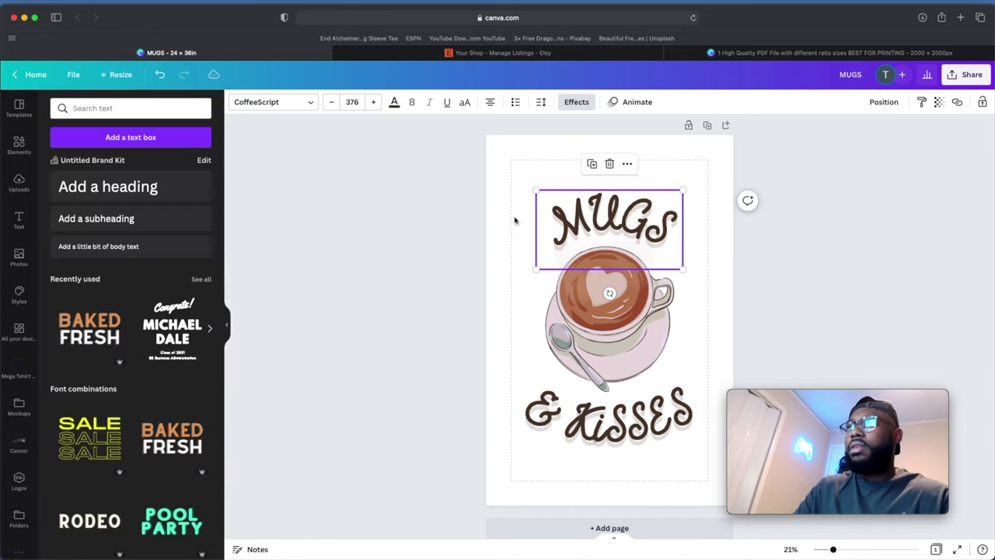
left_click(511, 199)
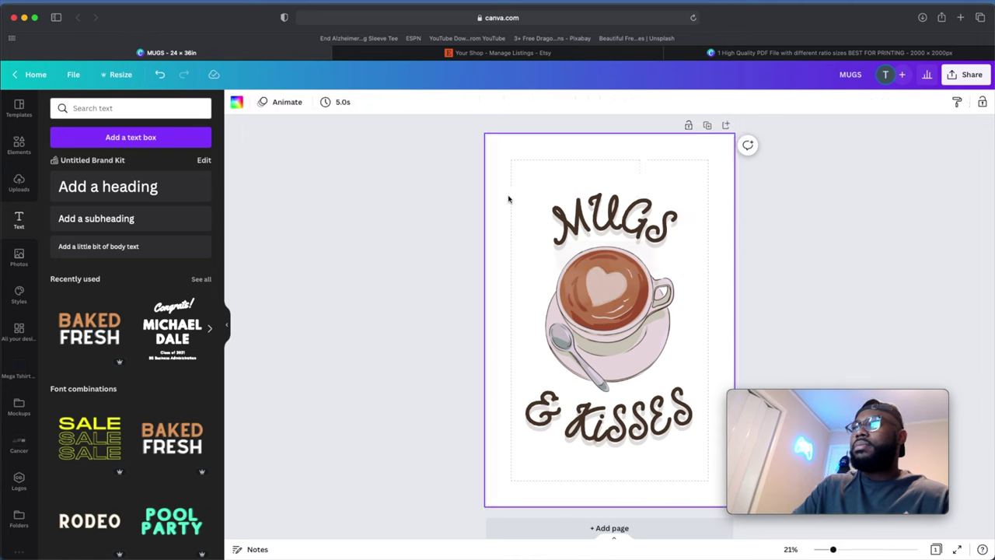
- Check whether the "MUGS" heading, the coffee cup and the "& Kisses" heading are centered on the page
left_click(585, 216)
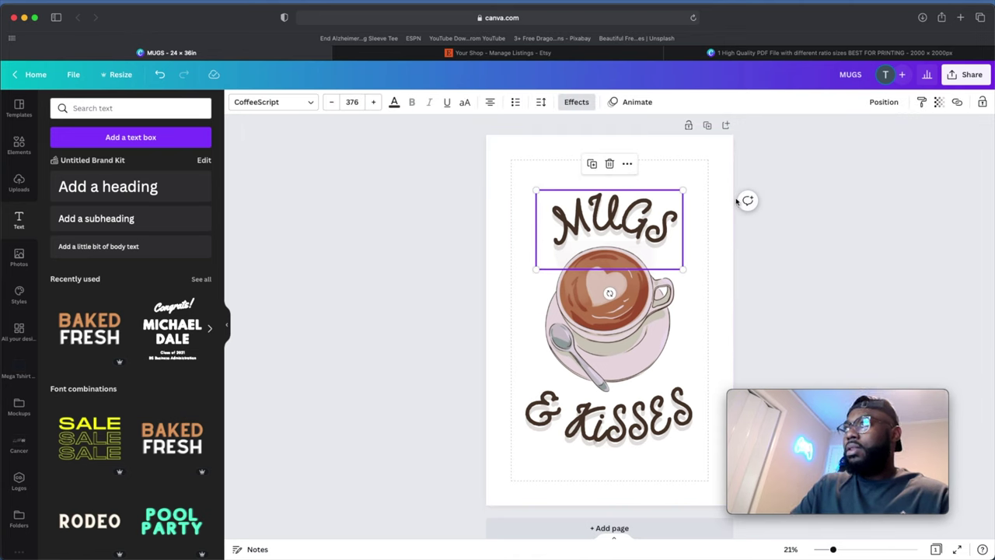
left_click(882, 102)
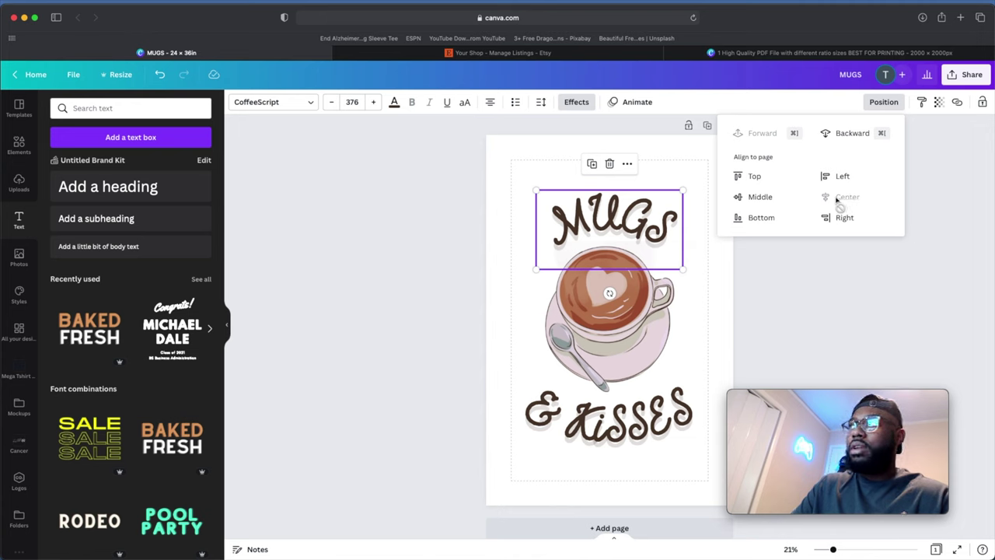
left_click(632, 311)
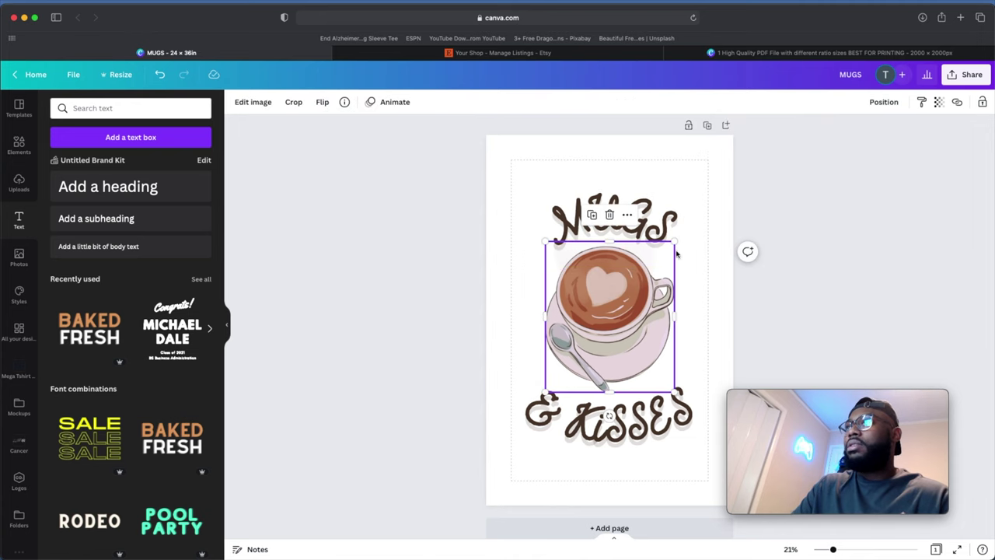
left_click(886, 102)
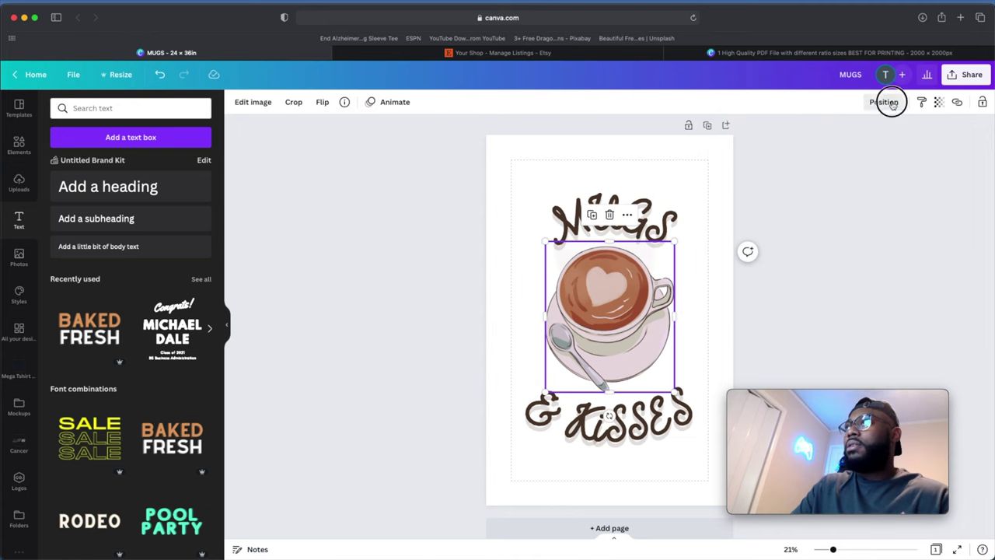
left_click(625, 416)
left_click(884, 102)
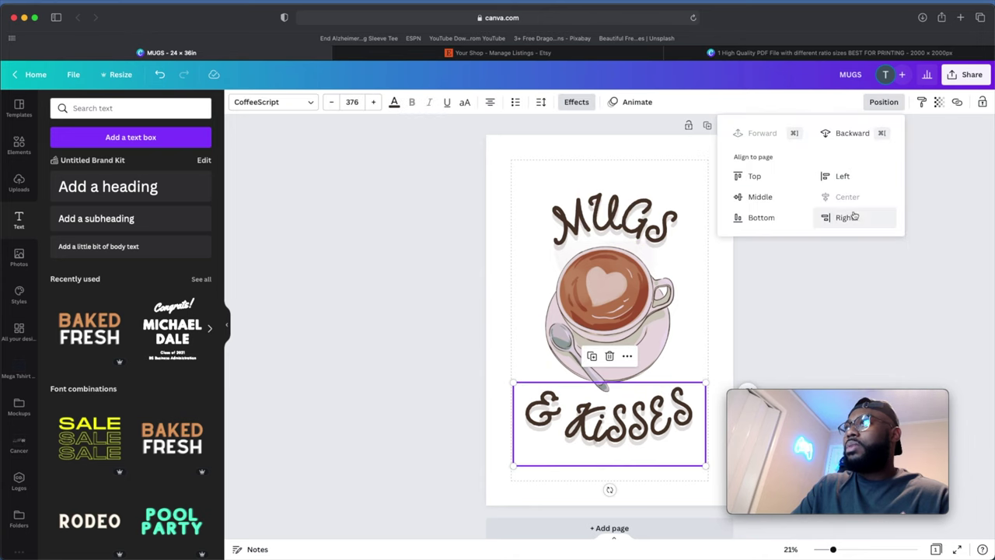
left_click(690, 174)
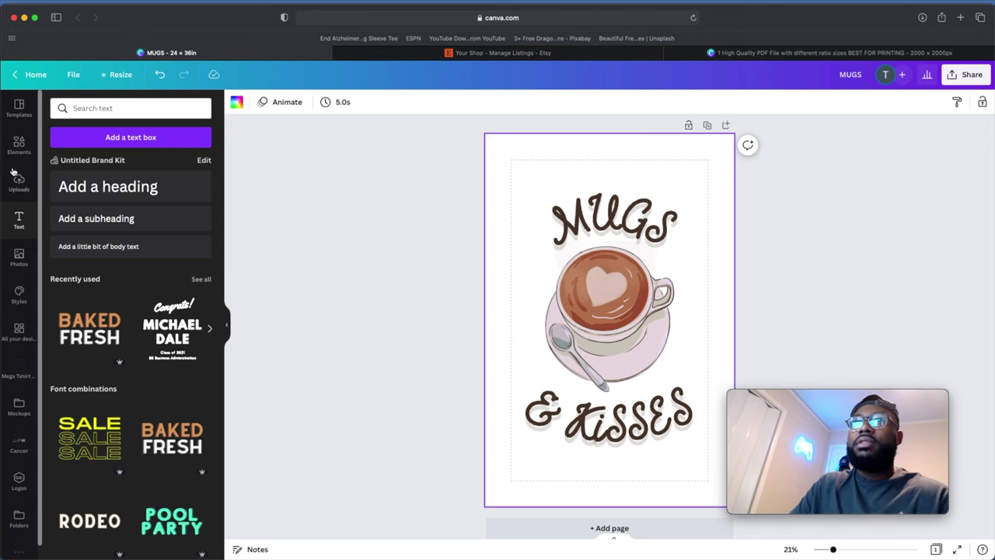
- Search the elements for "hearts", add the scattered outlined hearts graphic, and shrink it into place beside the saucer above the end of "Kisses"
left_click(19, 144)
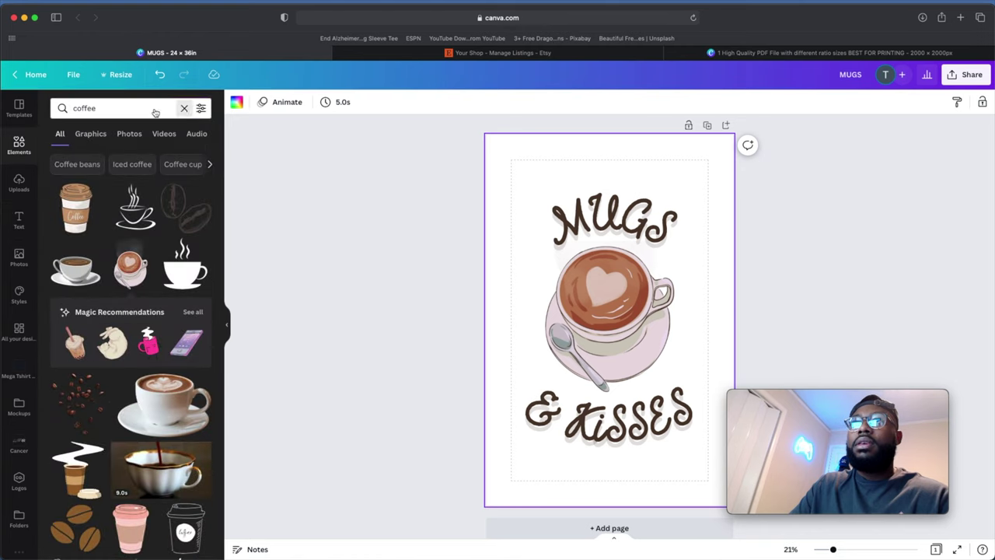
left_click(184, 108)
type("hearts")
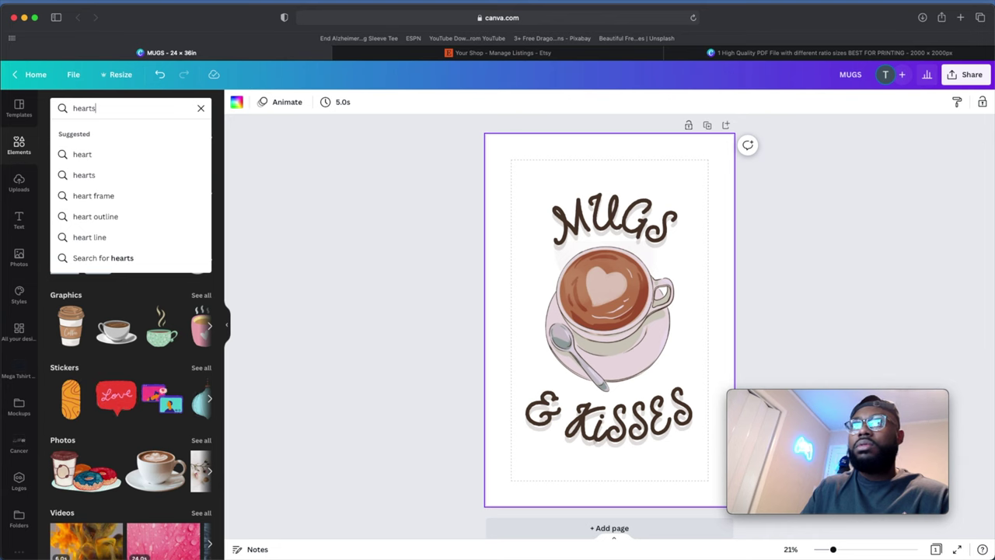
left_click(84, 175)
left_click(187, 207)
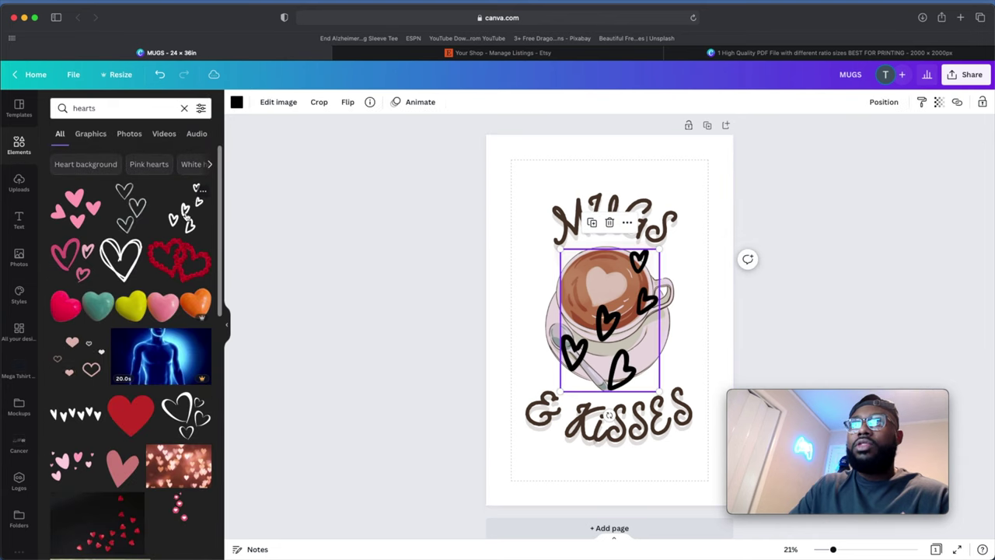
left_click_drag(559, 247, 674, 340)
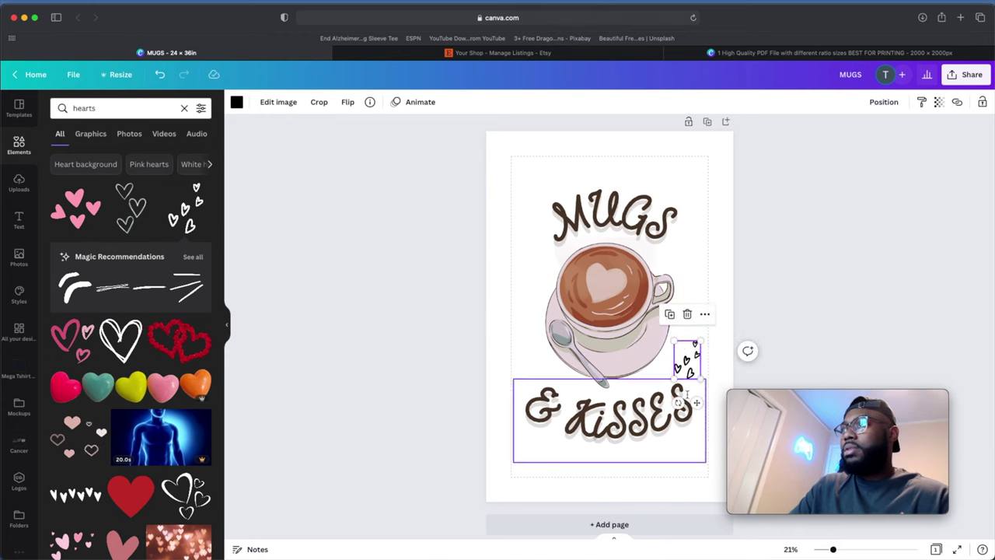
- Tilt the hearts graphic slightly counterclockwise, nudge it up beside the saucer, and recolor it with the coffee's reddish-brown photo color
left_click_drag(680, 404, 694, 399)
left_click_drag(686, 362, 686, 358)
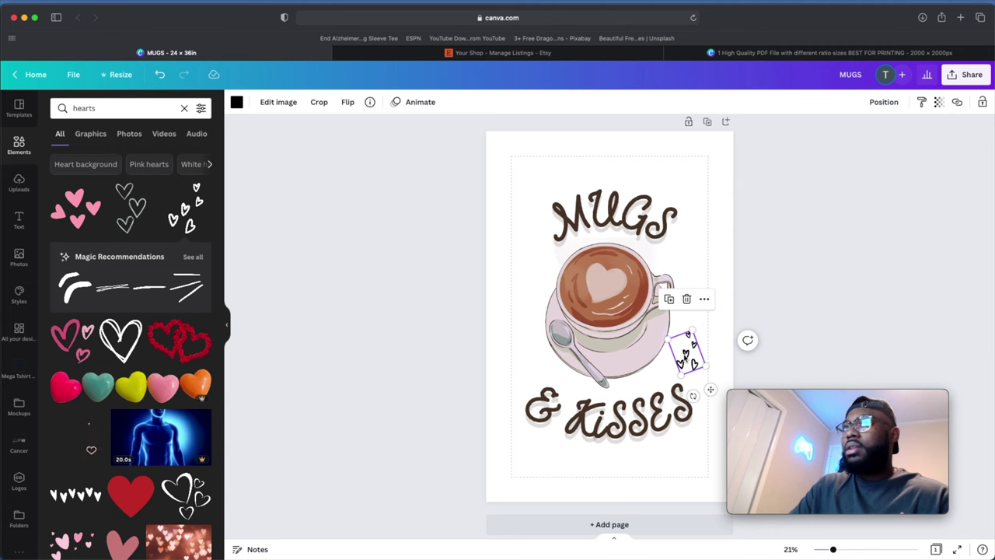
left_click(236, 102)
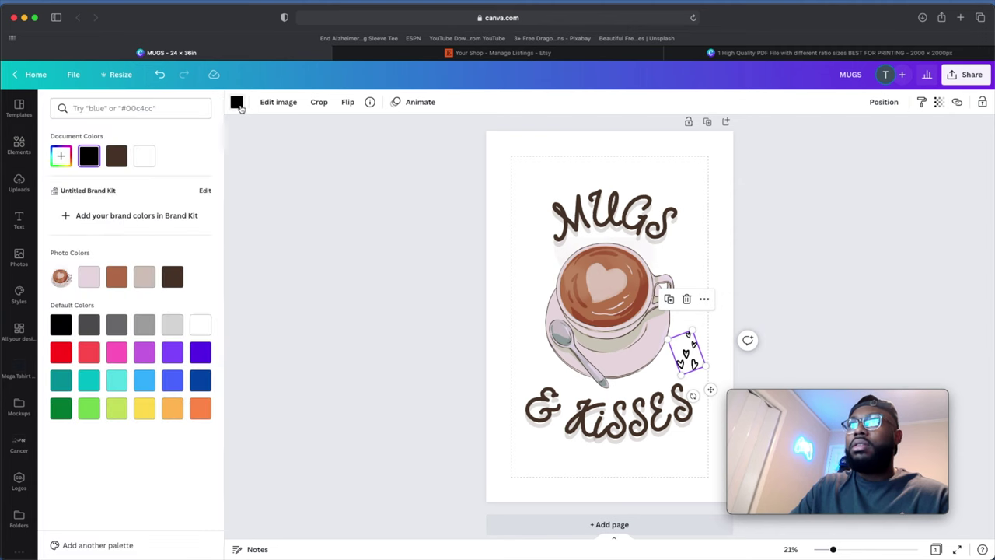
left_click(89, 284)
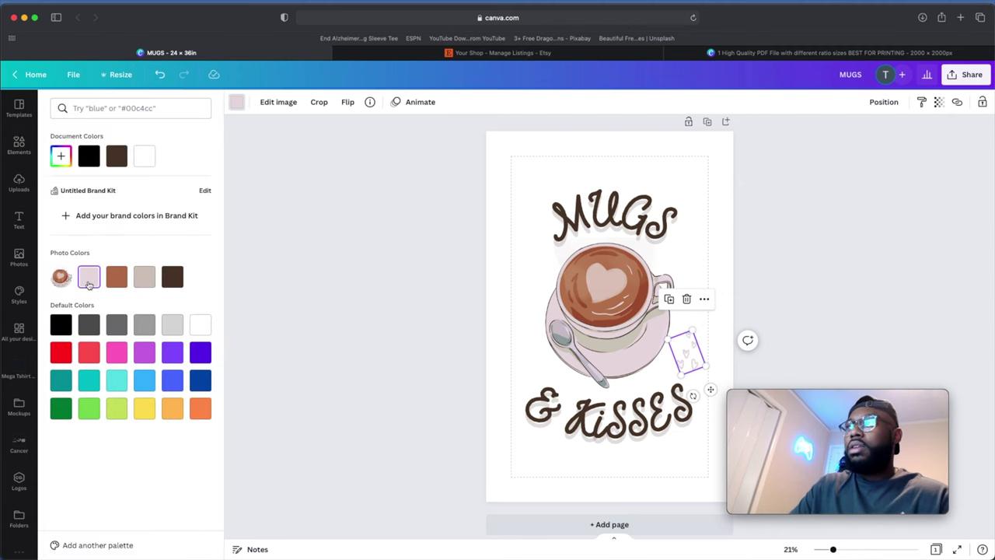
left_click(117, 278)
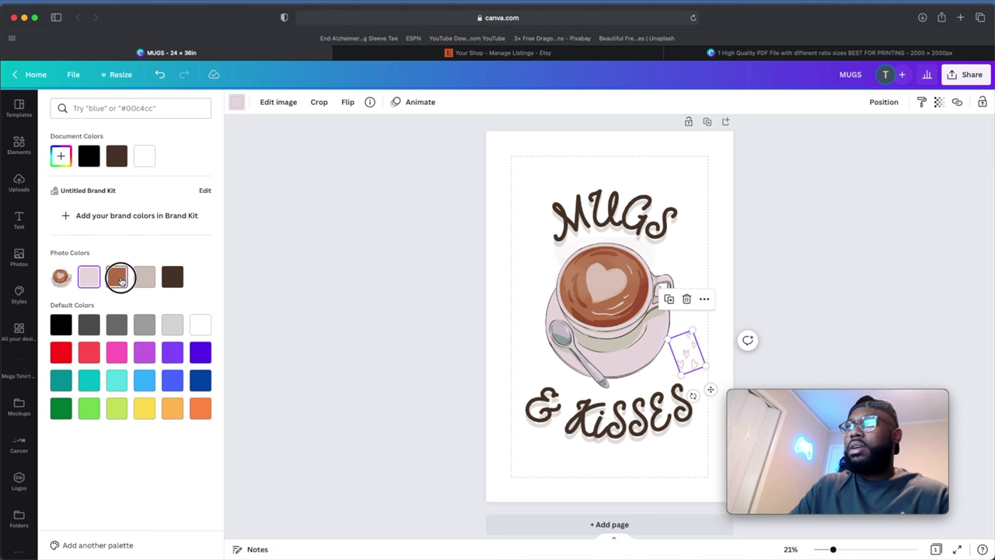
- Recolor only the ampersand in the "& Kisses" heading with the same reddish-brown photo color as the hearts
left_click(516, 421)
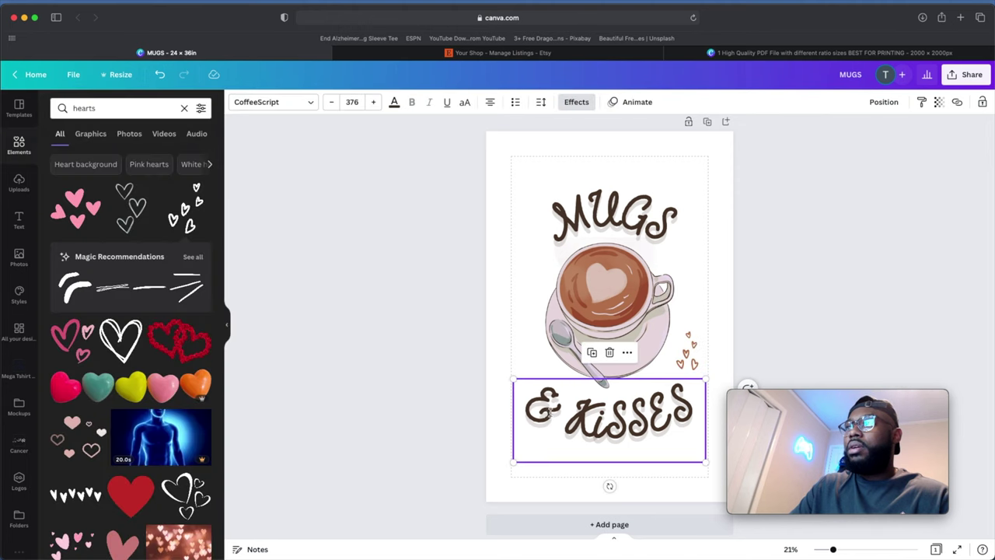
left_click(555, 399)
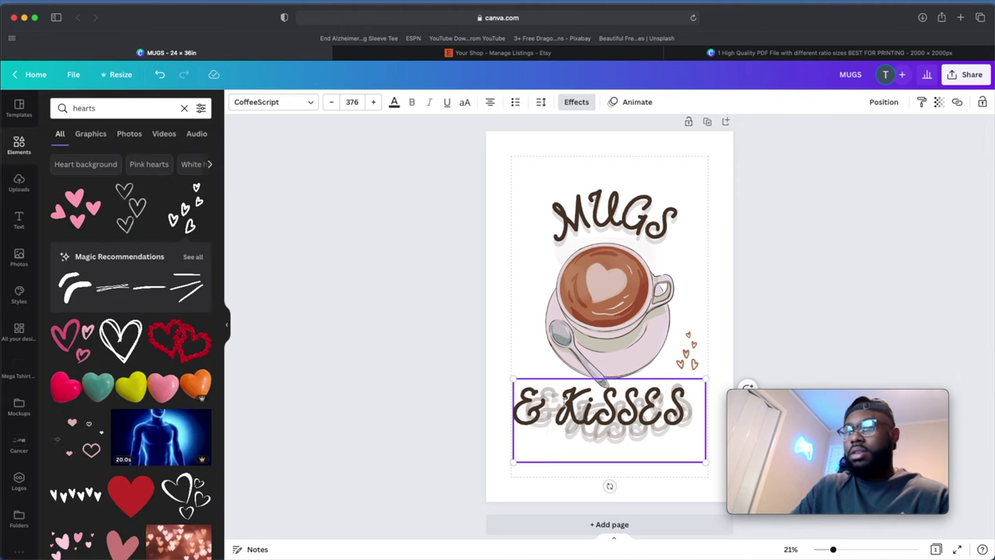
key("shift+Home")
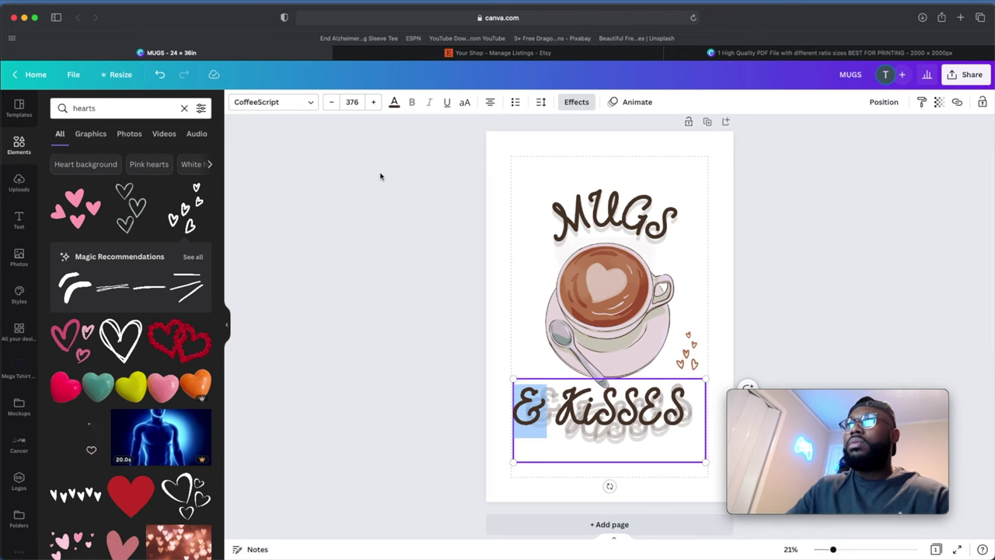
left_click(395, 102)
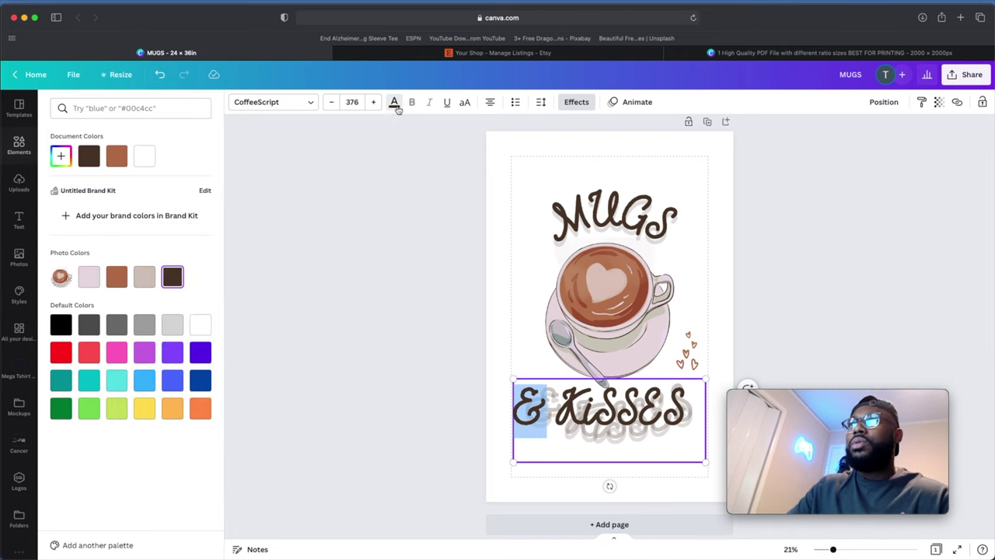
left_click(116, 277)
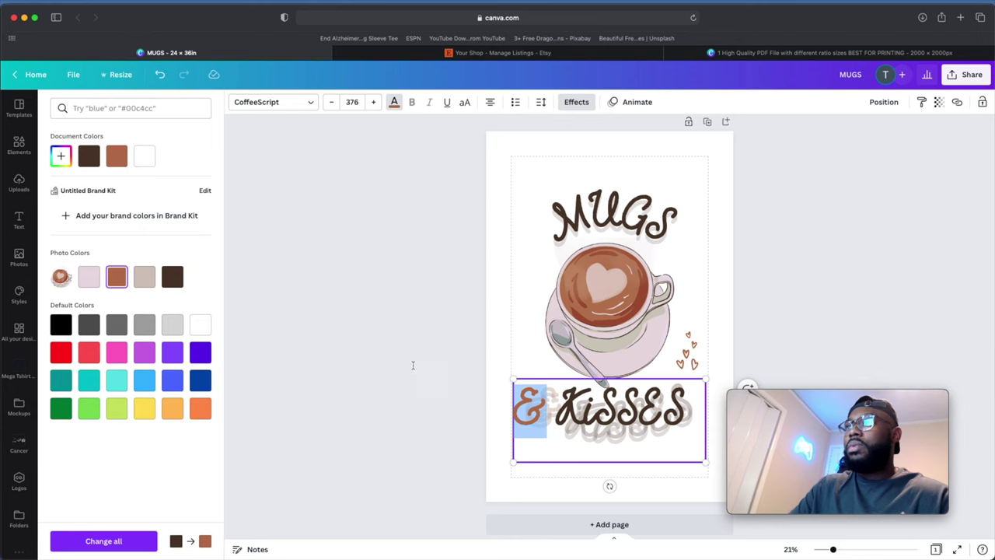
key("Escape")
left_click(504, 319)
scroll(504, 319, "down", 1)
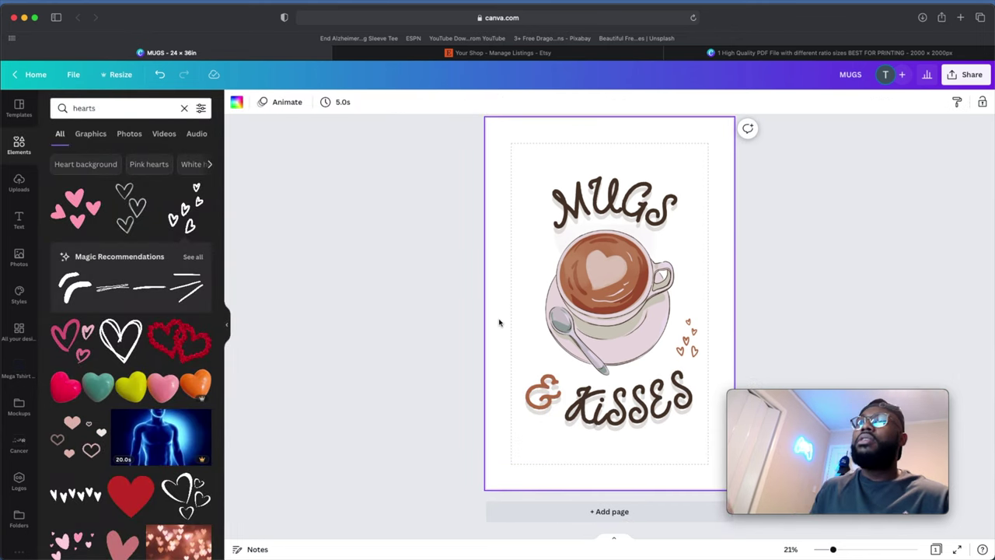
scroll(500, 322, "up", 1)
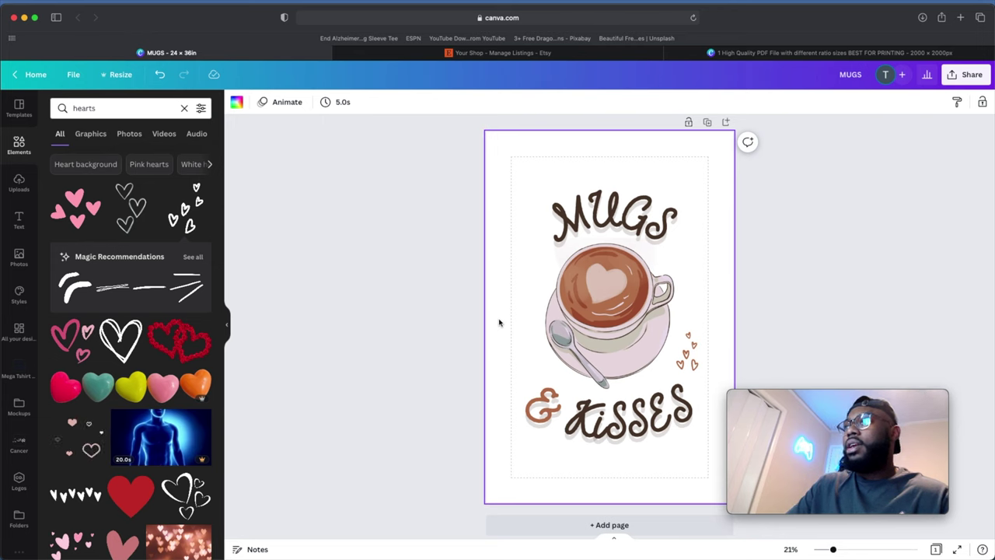
scroll(499, 322, "up", 1)
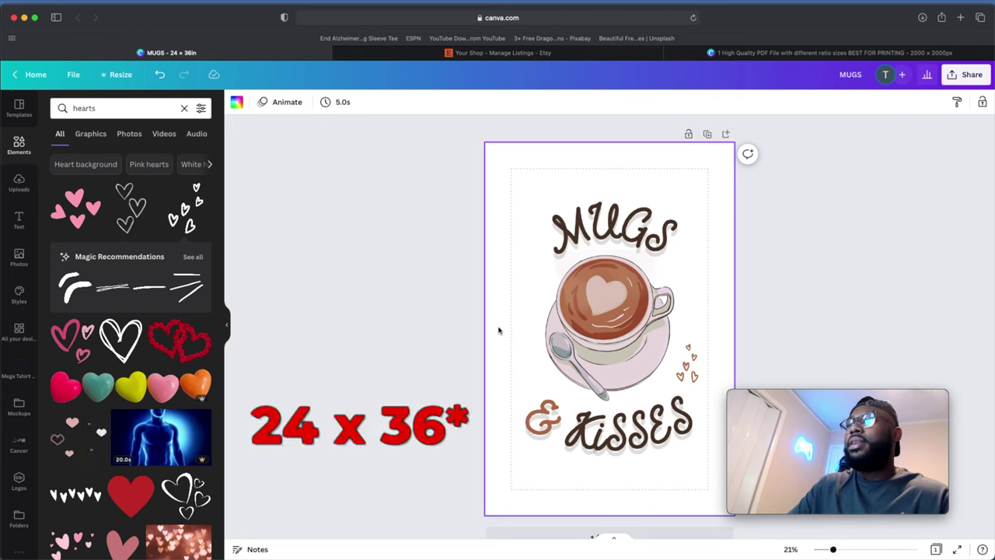
scroll(501, 327, "down", 1)
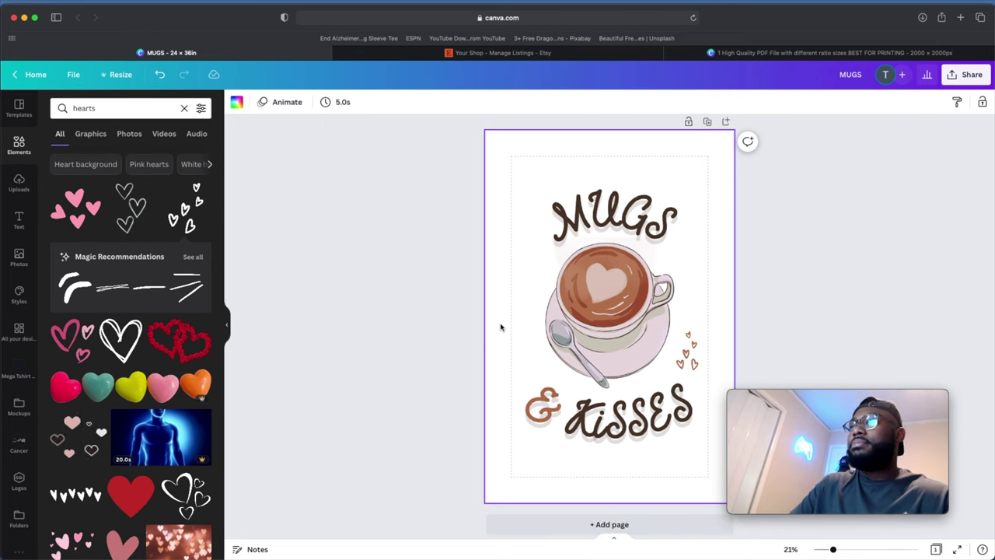
- Group both headings, the coffee cup and the hearts, and move the group slightly up on the page
left_click(585, 405)
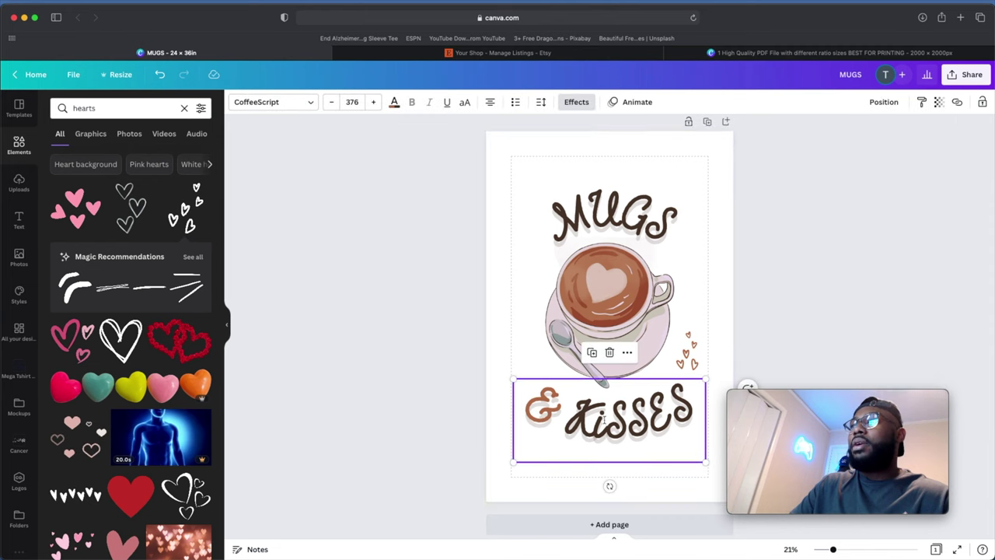
left_click(600, 409)
left_click_drag(518, 172, 692, 424)
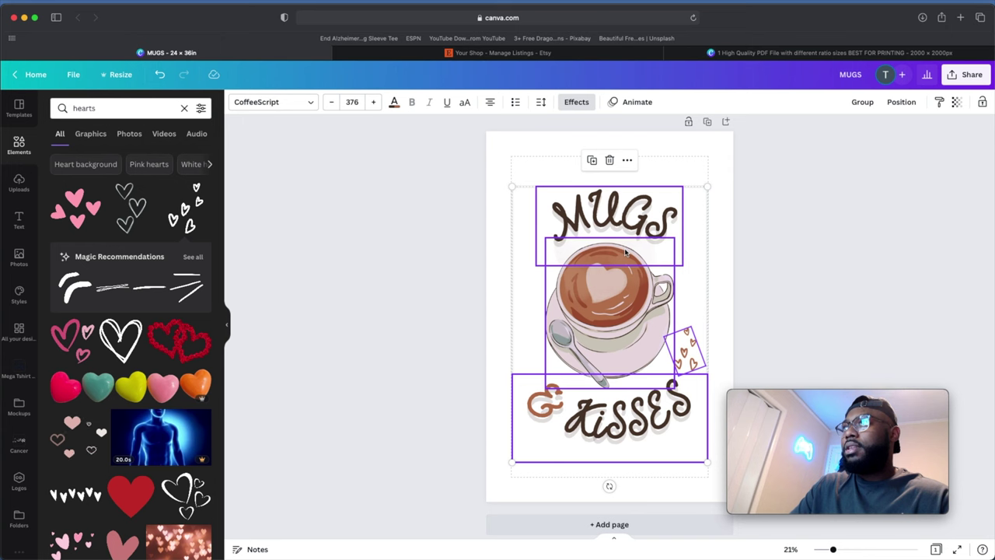
left_click(860, 102)
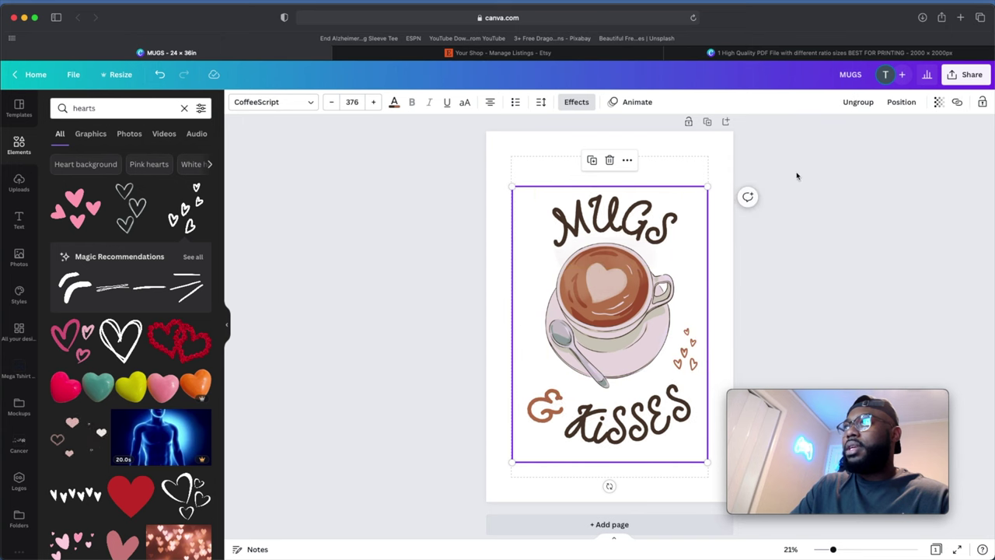
left_click(702, 156)
left_click_drag(620, 288, 619, 279)
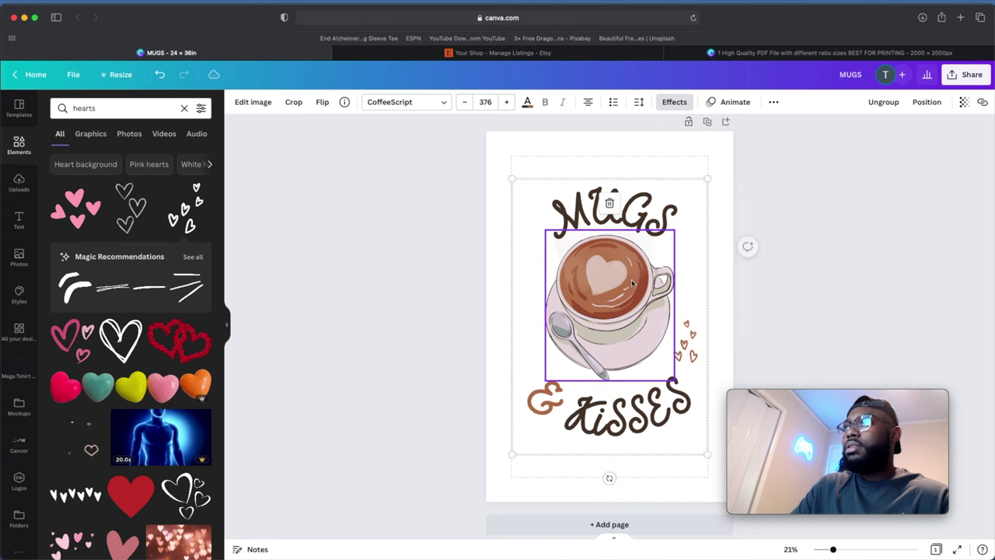
left_click(725, 285)
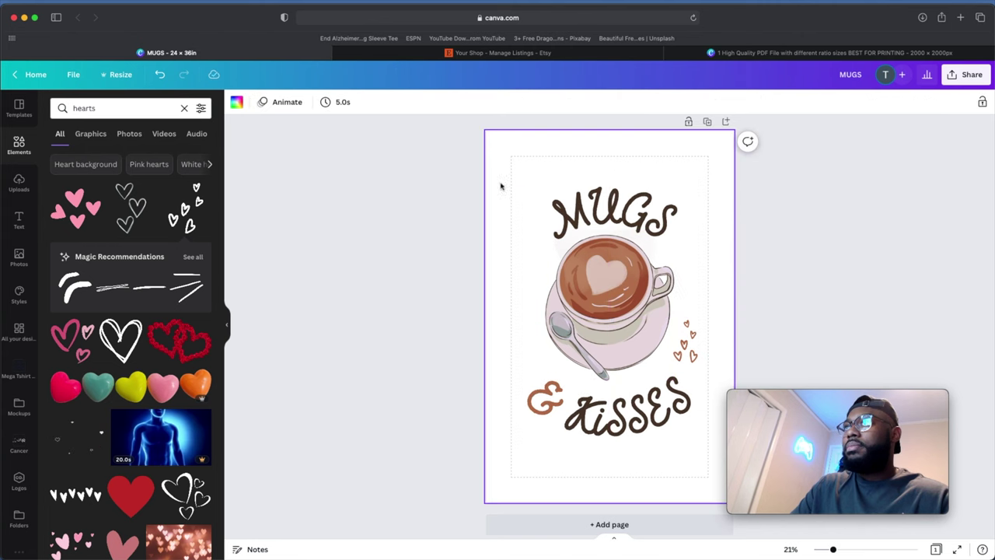
- Rename the design "MUGS 2x3 Ratio"
scroll(845, 91, "up", 2)
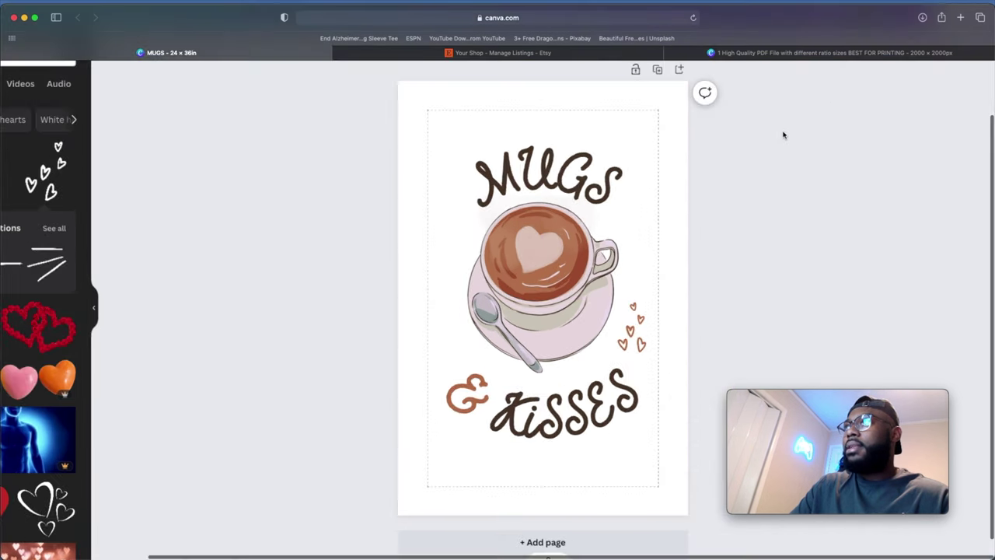
scroll(785, 134, "down", 2)
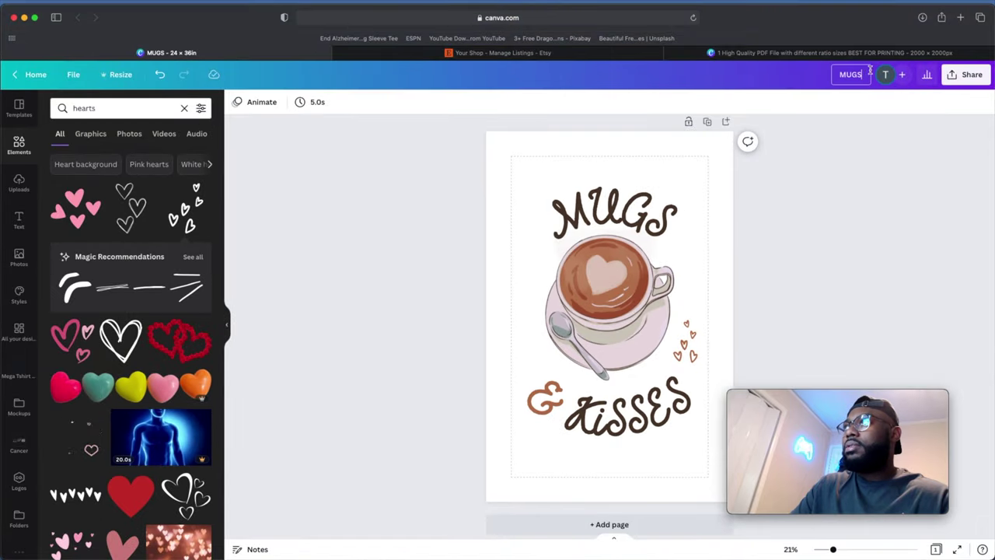
type("2x3 Ratio")
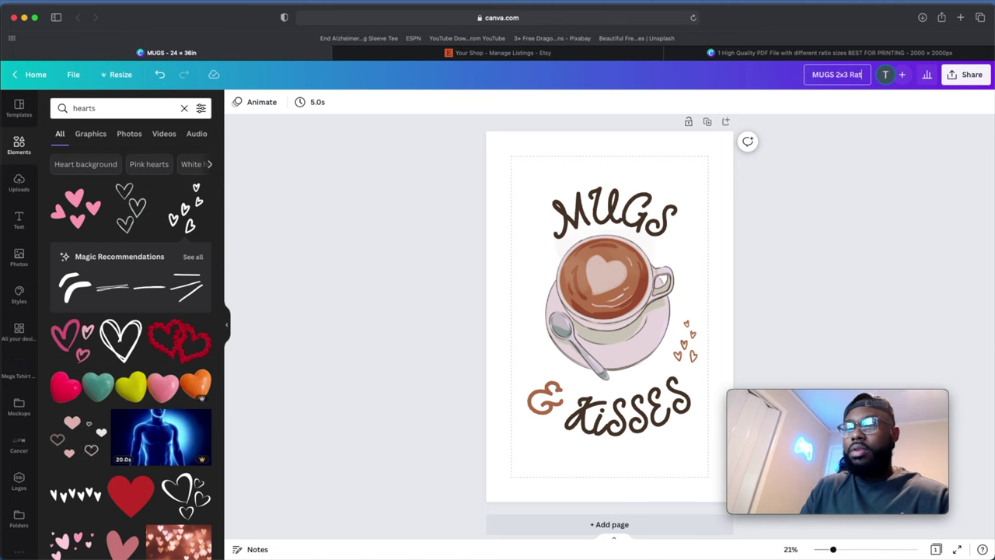
left_click(790, 216)
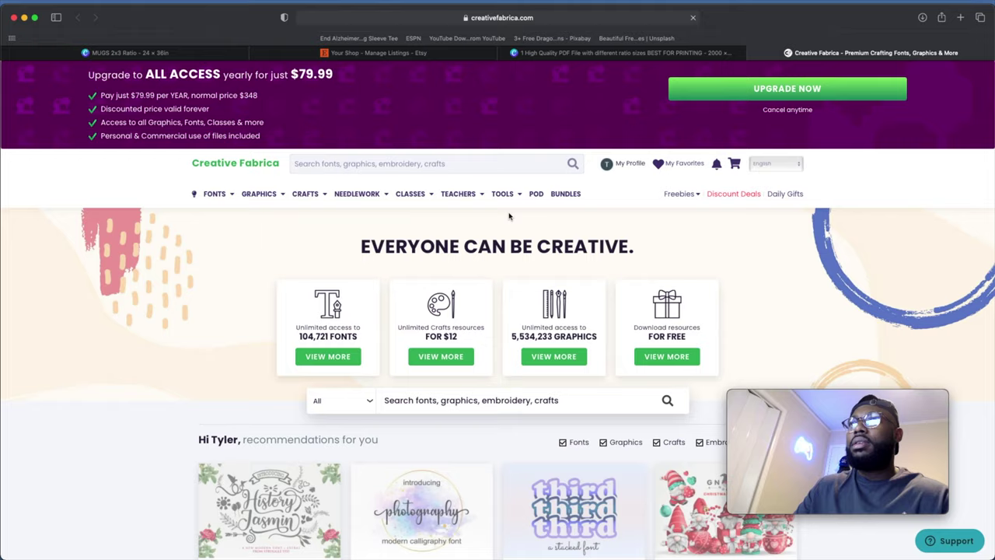
- Browse the recommended fonts and graphics on the Creative Fabrica home page
scroll(362, 195, "down", 10)
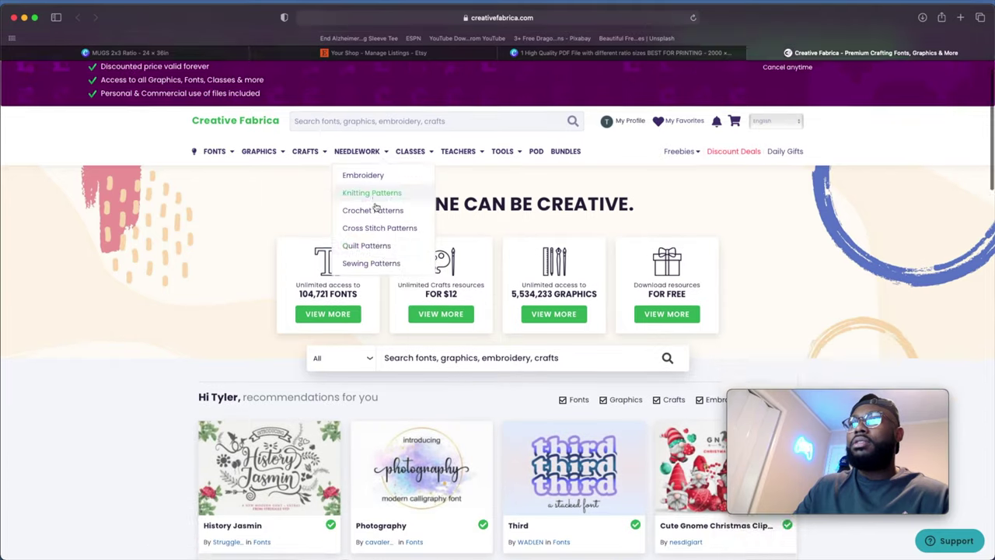
scroll(362, 195, "down", 5)
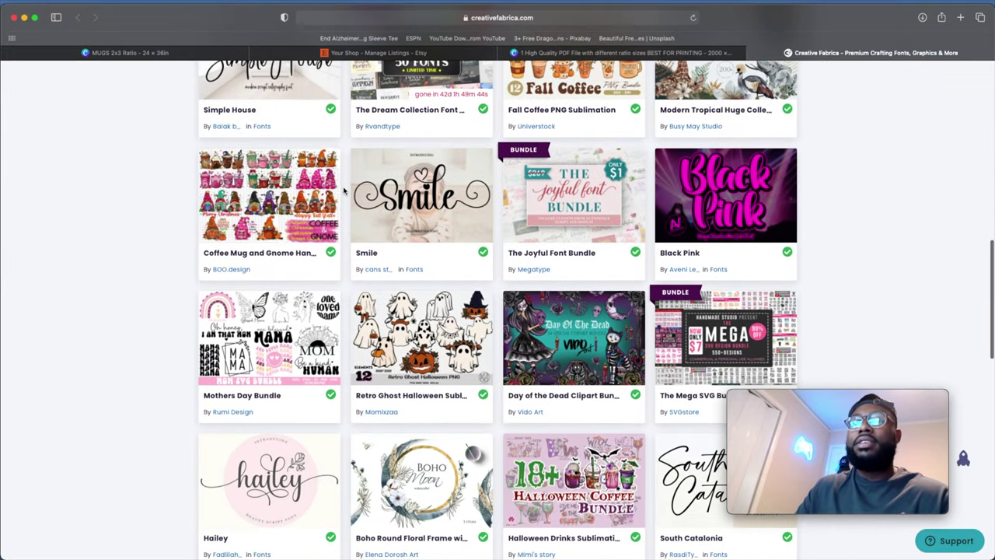
scroll(344, 191, "up", 12)
scroll(344, 191, "down", 4)
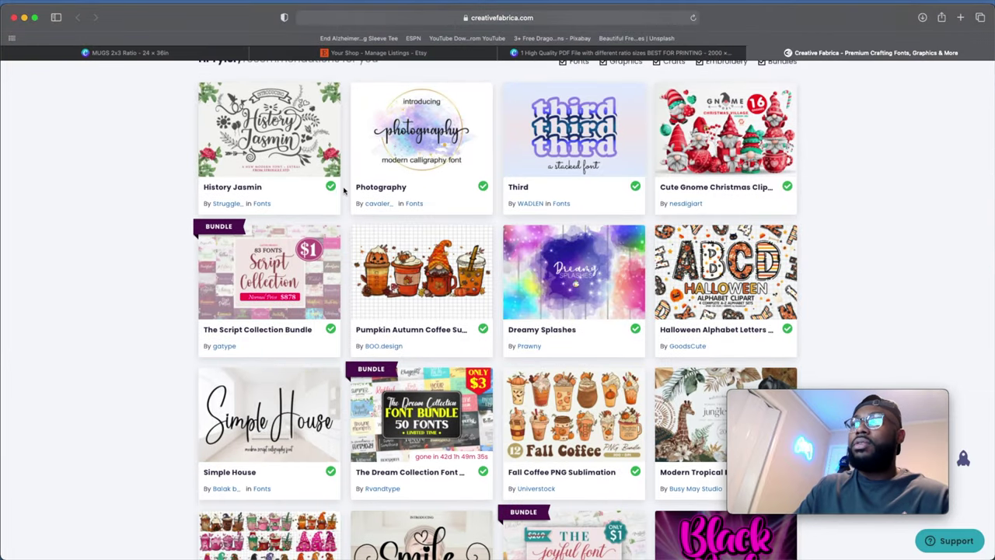
- Search Creative Fabrica for "coffee" and look through the resulting coffee graphics and sayings
scroll(343, 190, "up", 7)
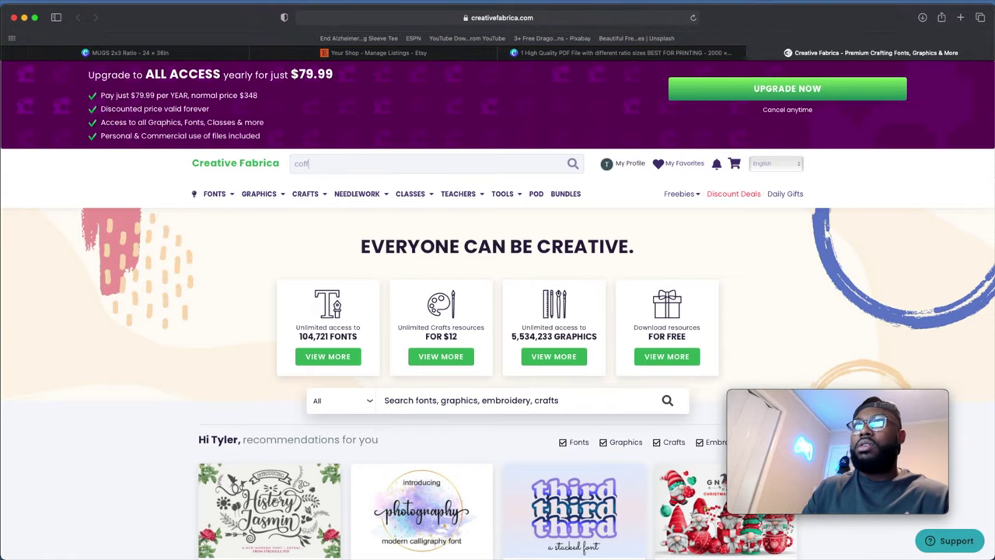
key("Return")
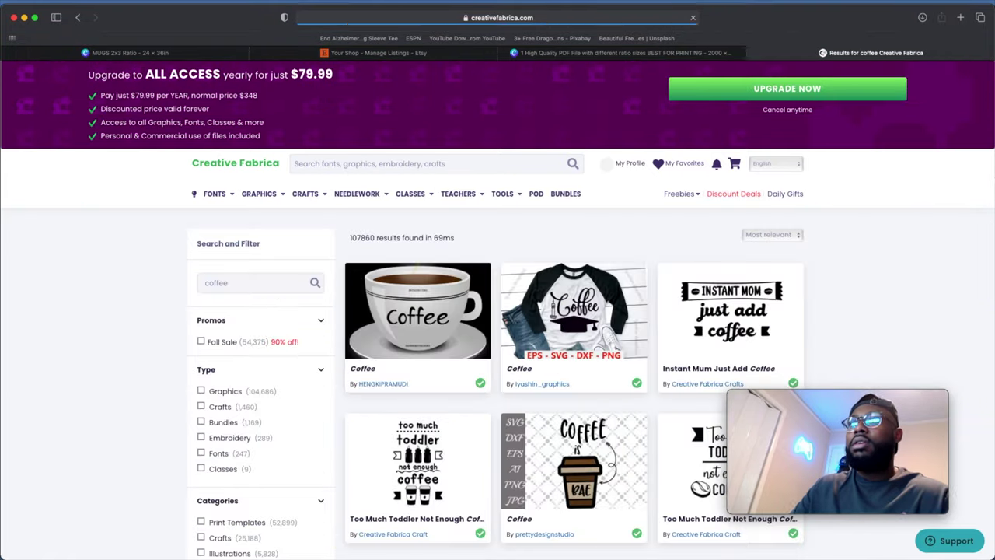
mouse_move(391, 228)
scroll(386, 254, "down", 8)
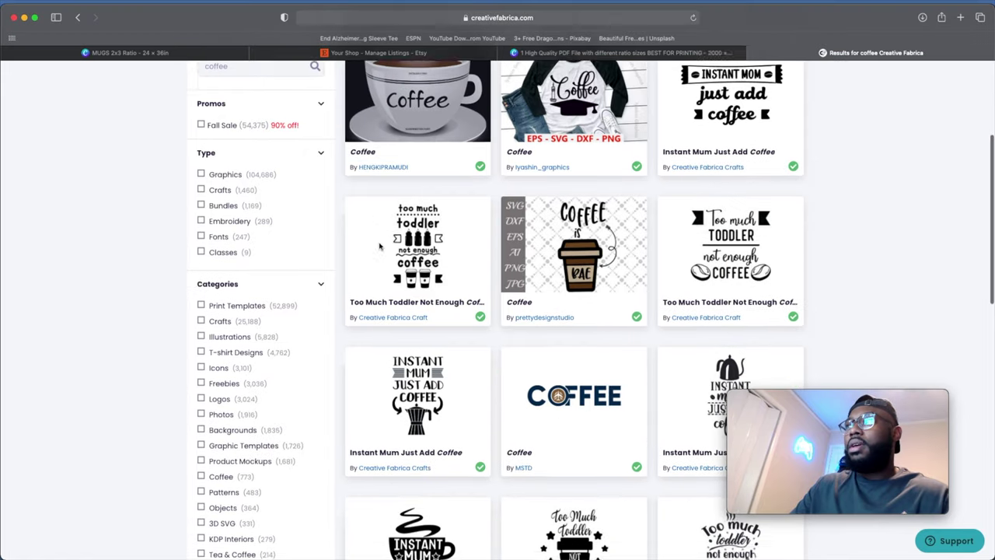
scroll(380, 246, "down", 7)
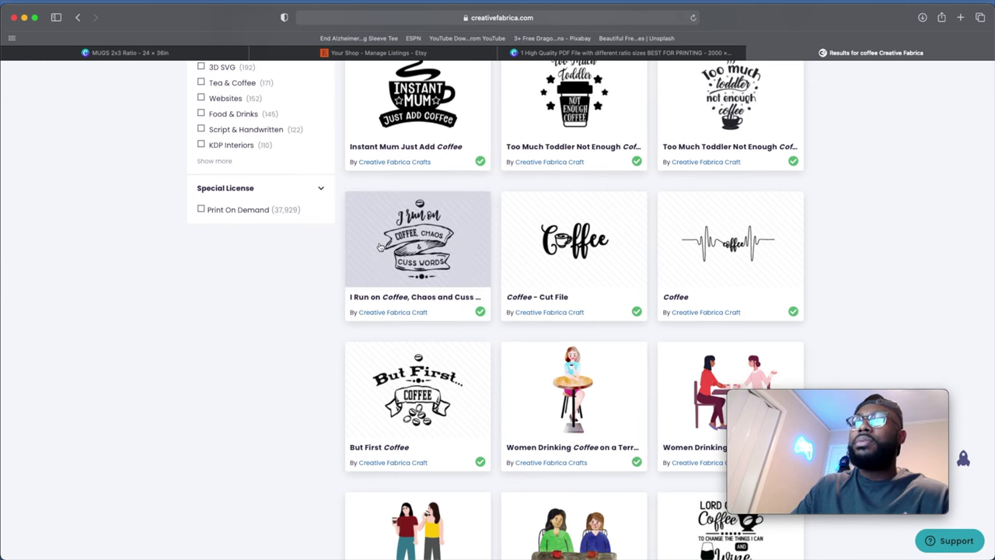
scroll(380, 247, "down", 10)
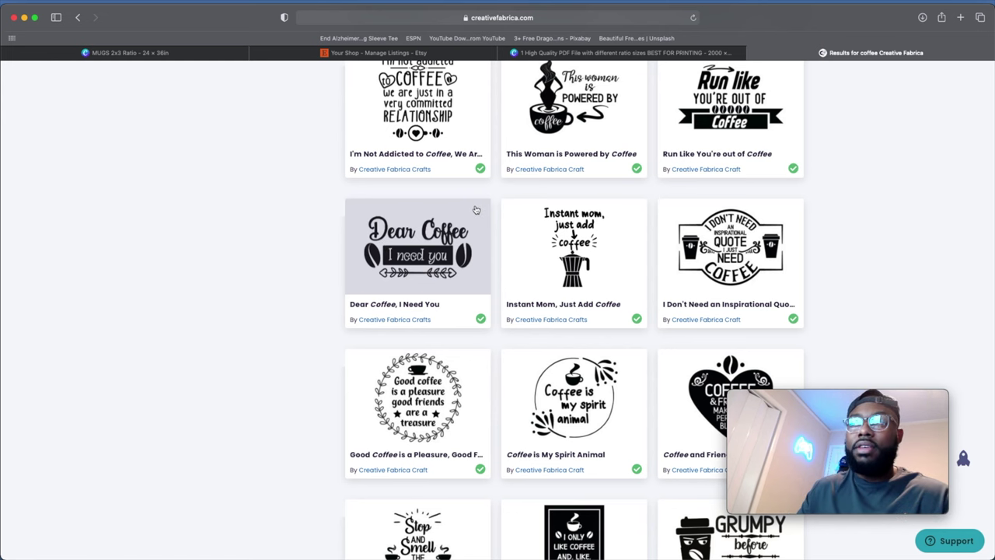
scroll(477, 210, "down", 5)
scroll(474, 211, "up", 5)
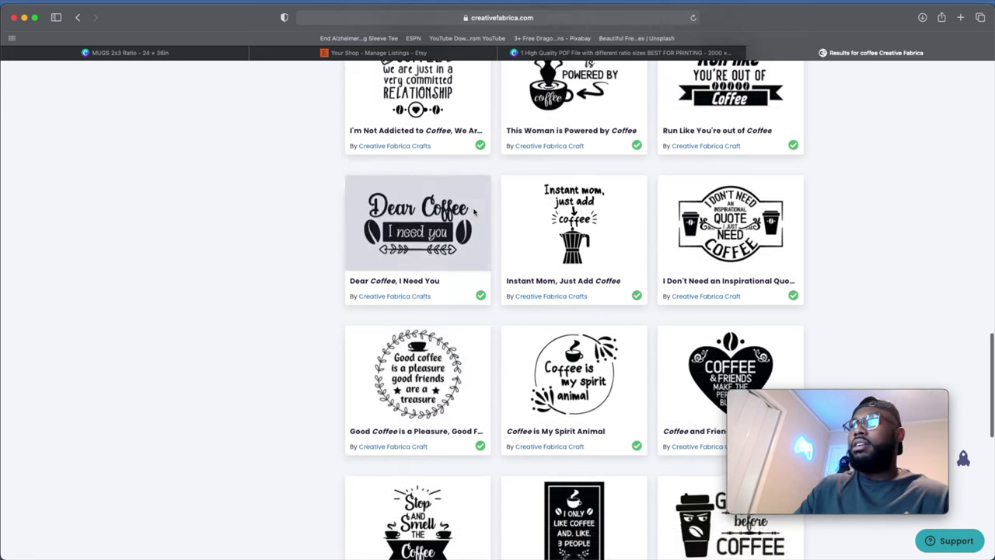
scroll(474, 214, "up", 10)
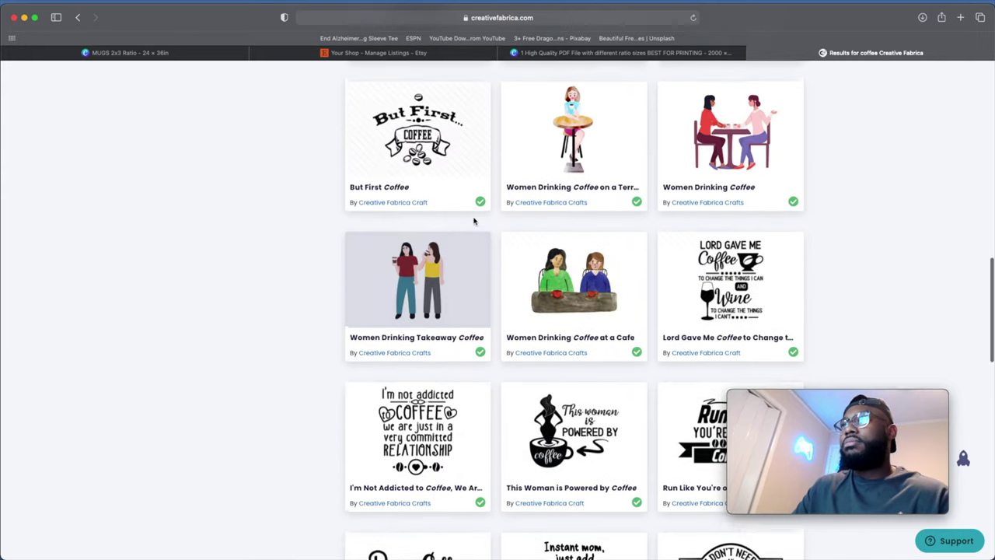
scroll(475, 220, "up", 2)
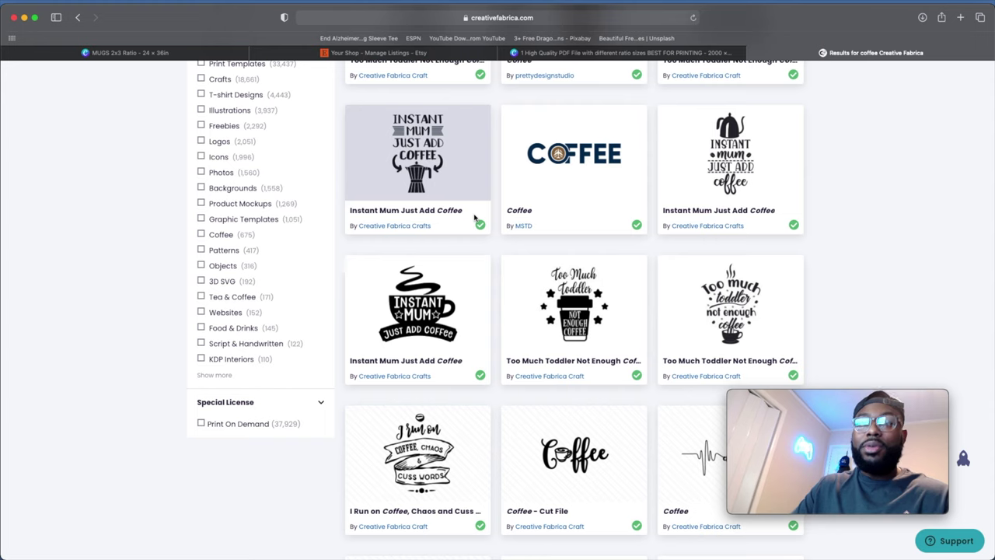
scroll(475, 218, "up", 6)
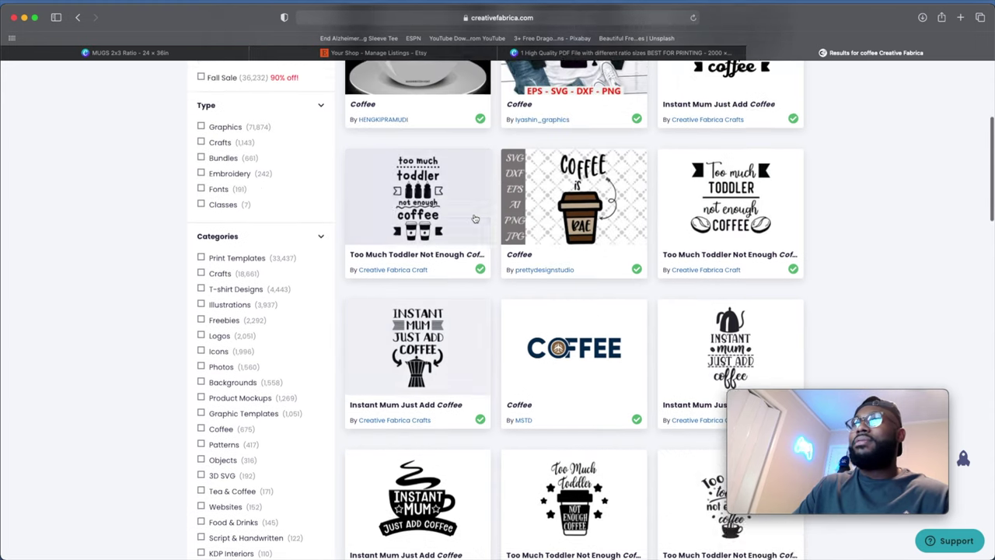
scroll(475, 220, "up", 3)
scroll(473, 226, "down", 8)
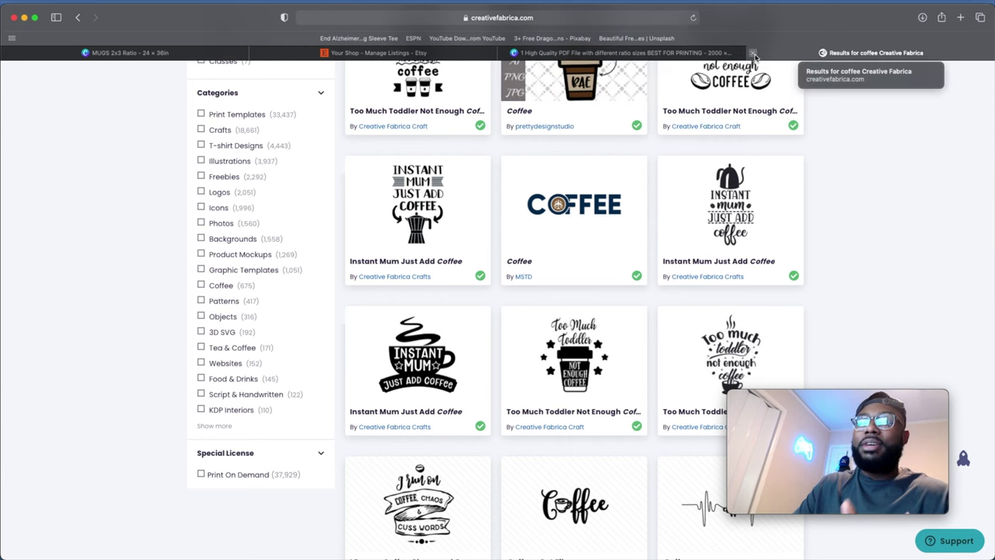
- Close the Creative Fabrica page and return to the MUGS 2x3 Ratio design in Canva
left_click(754, 54)
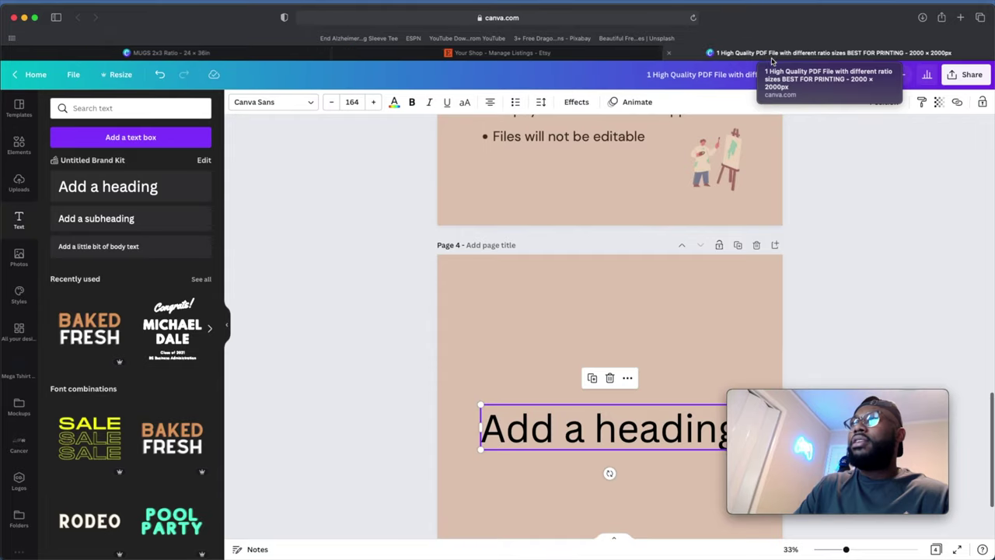
left_click(167, 52)
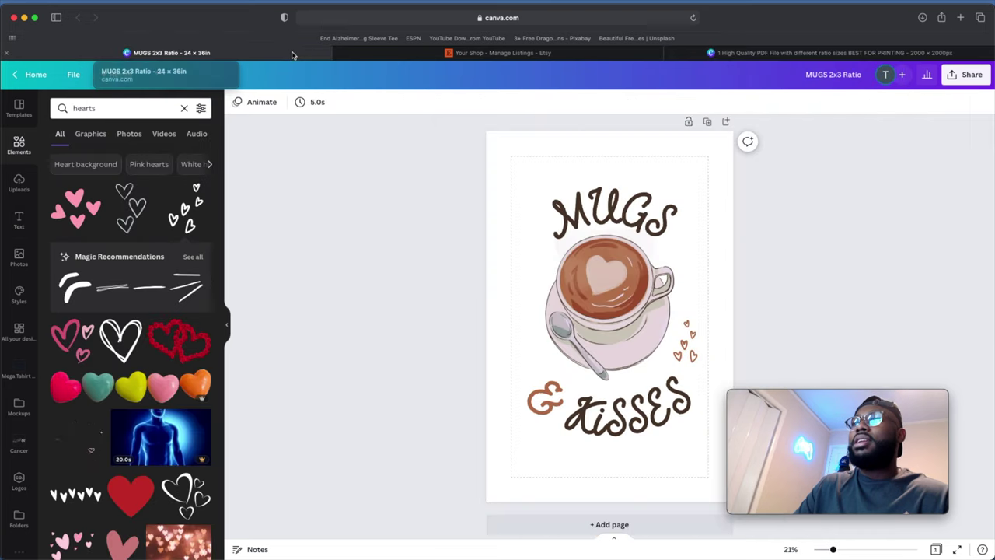
left_click(493, 194)
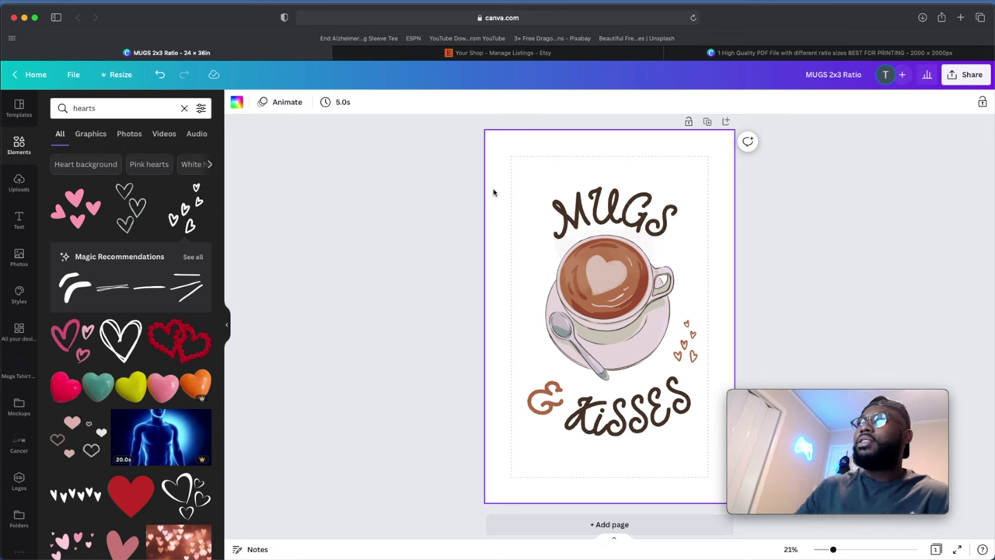
- Set the design's download file type to PDF Print and open the color profile choices
left_click(952, 78)
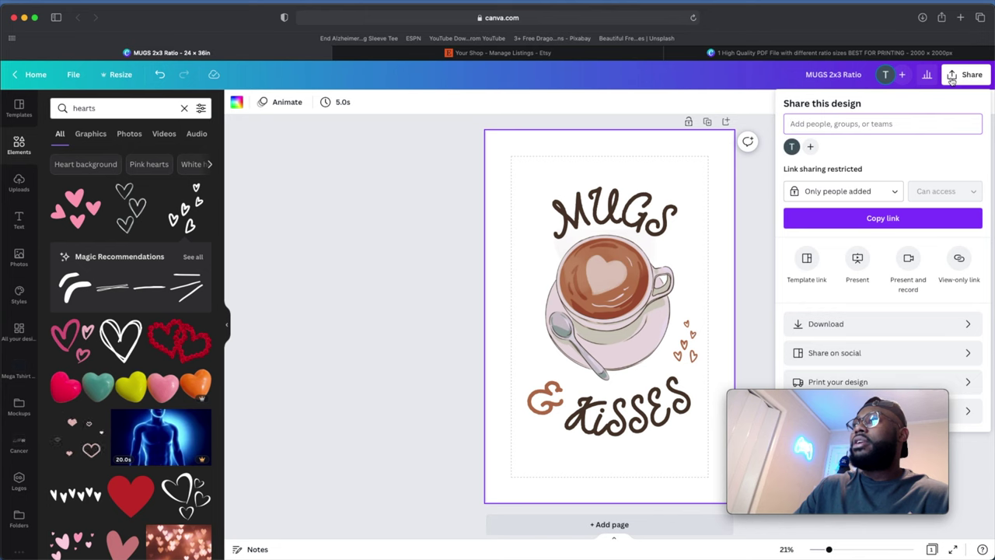
left_click_drag(832, 396, 345, 397)
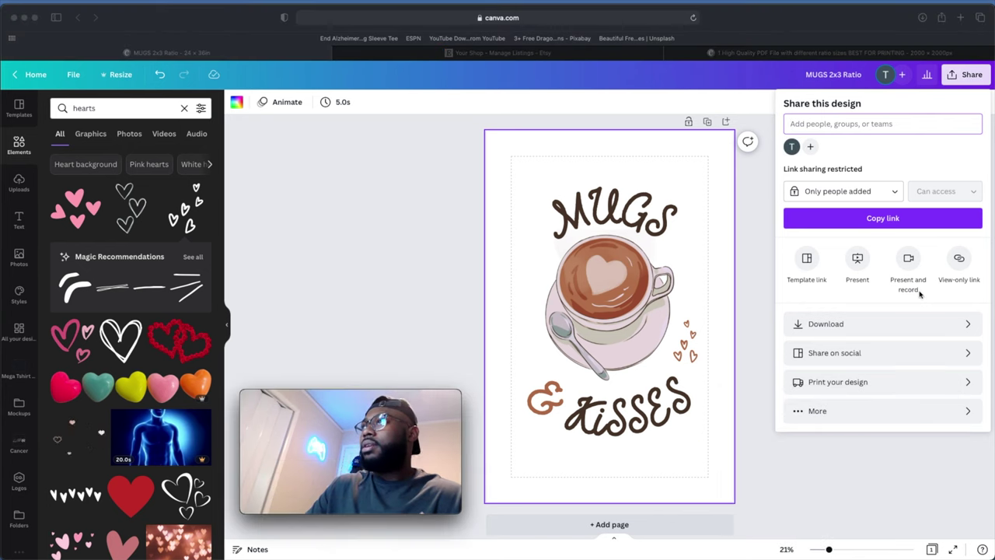
left_click(858, 325)
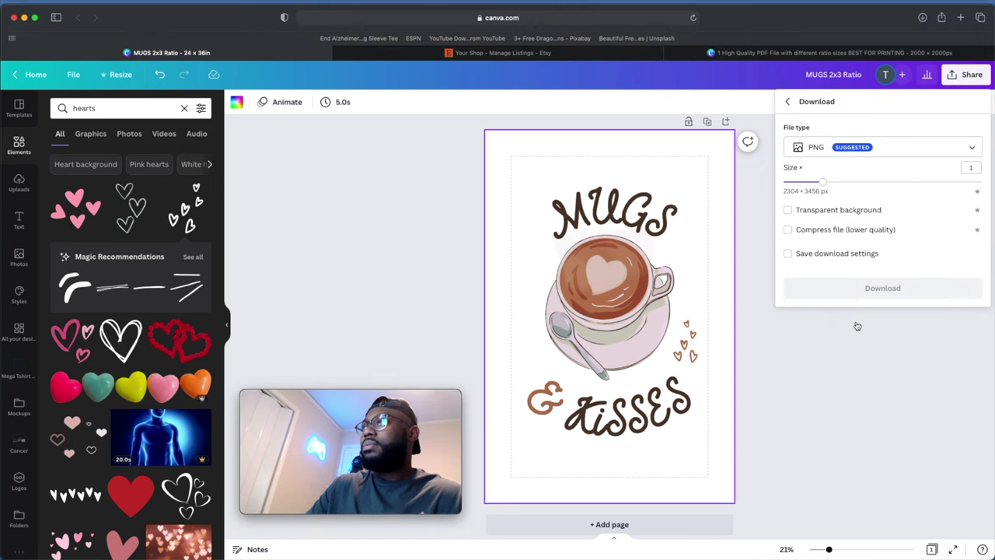
left_click(938, 154)
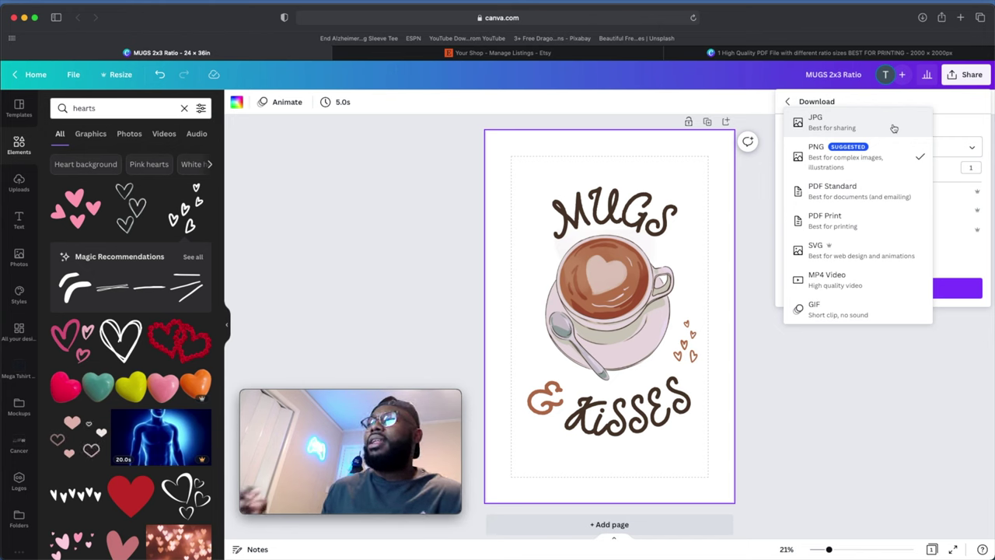
left_click(884, 225)
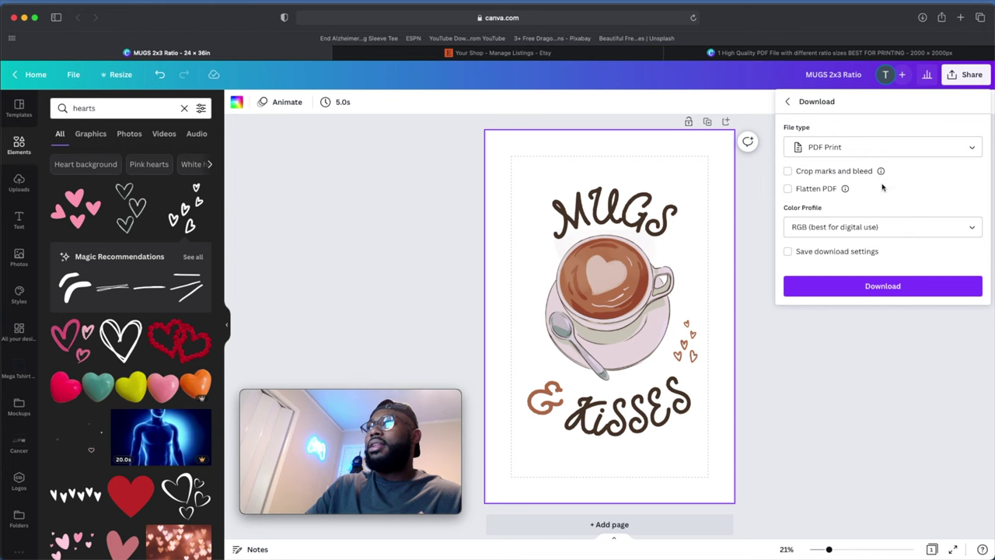
left_click(914, 227)
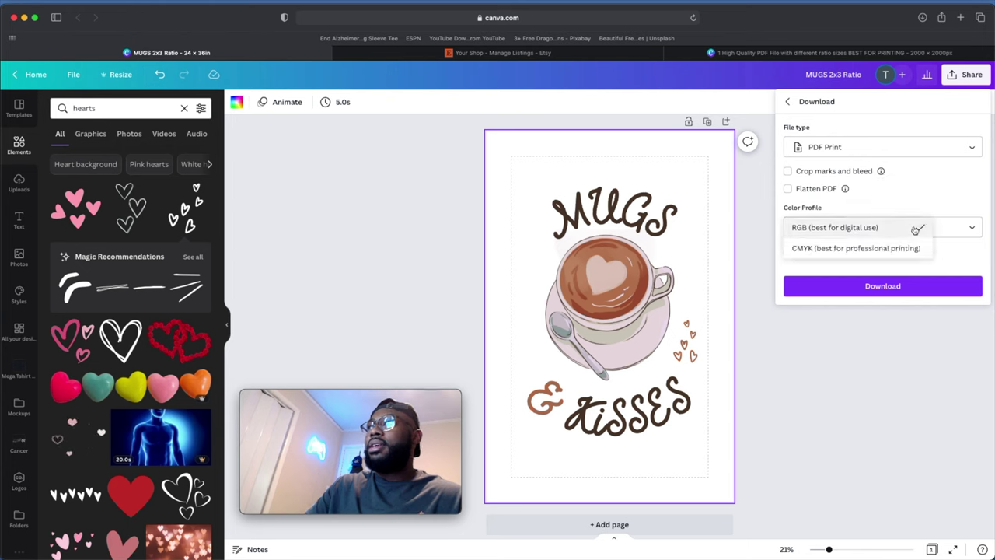
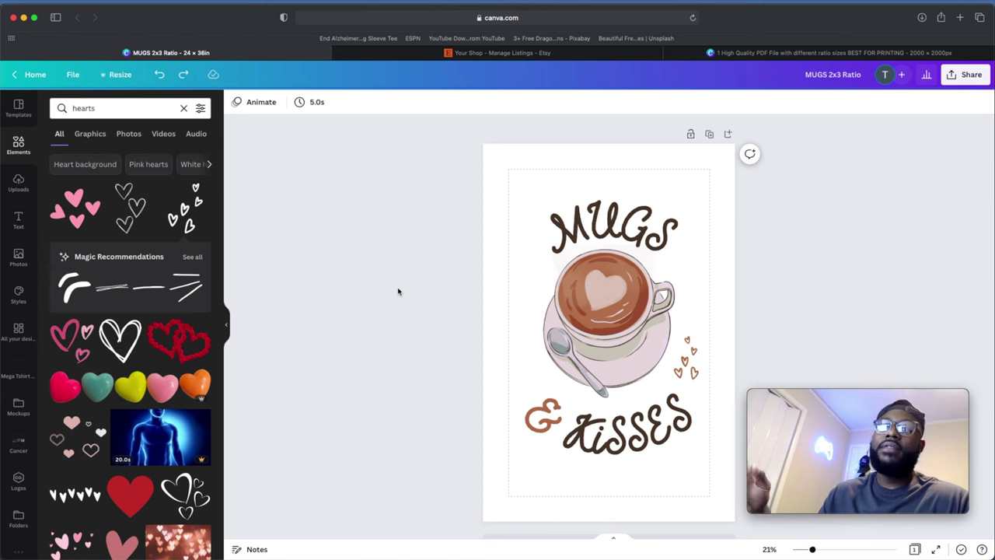
- Consult the ratio size chart in the other Canva design and resize the MUGS design to 16 × 20 in
left_click(717, 53)
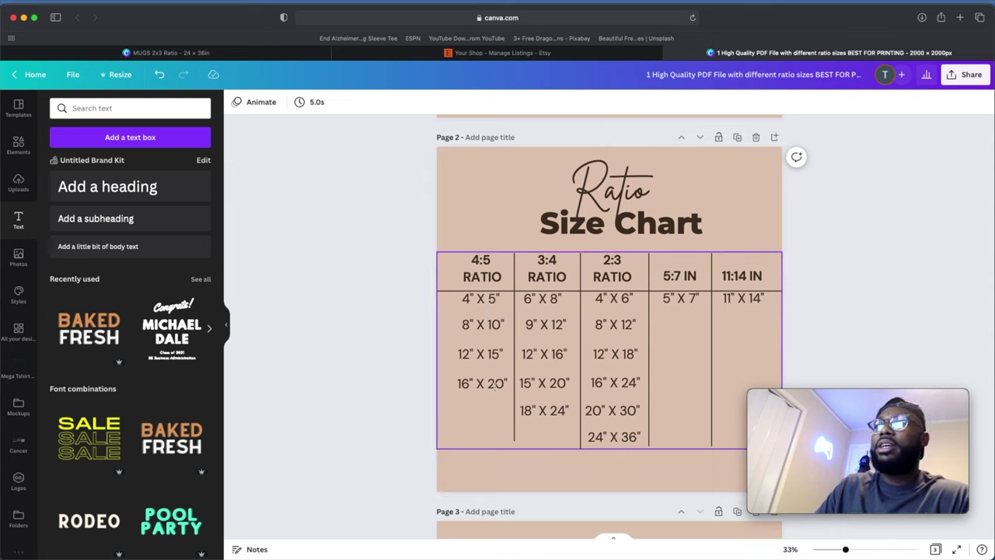
left_click(241, 52)
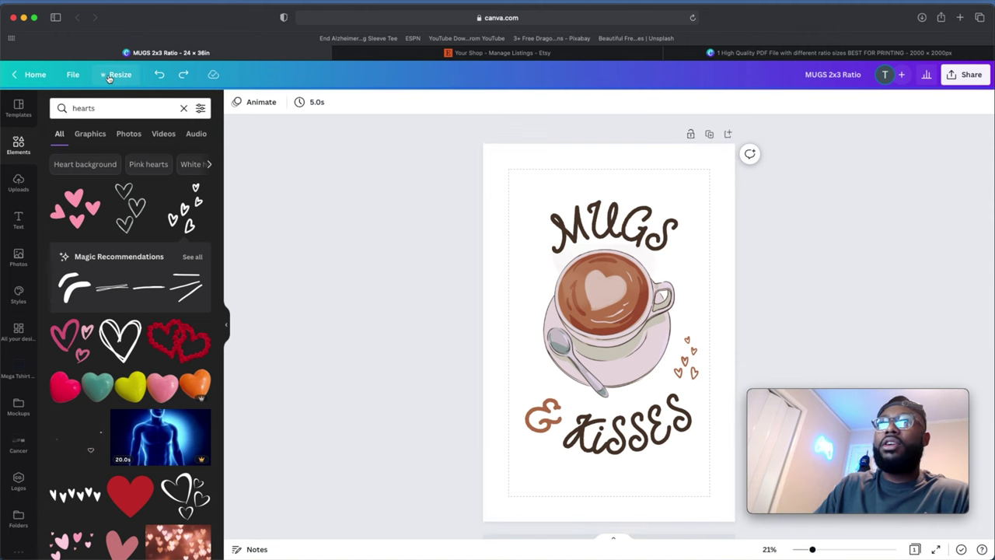
scroll(109, 78, "up", 5)
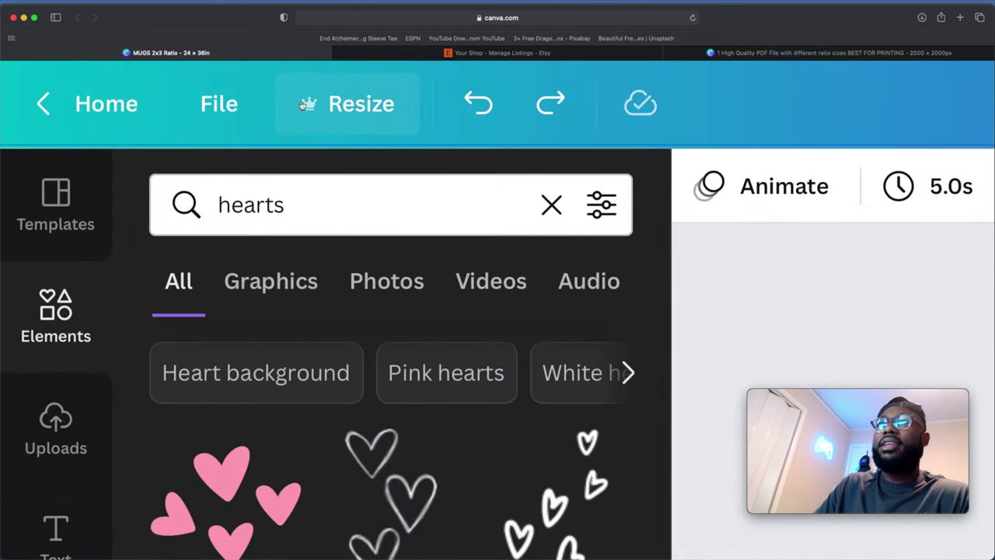
scroll(311, 105, "down", 5)
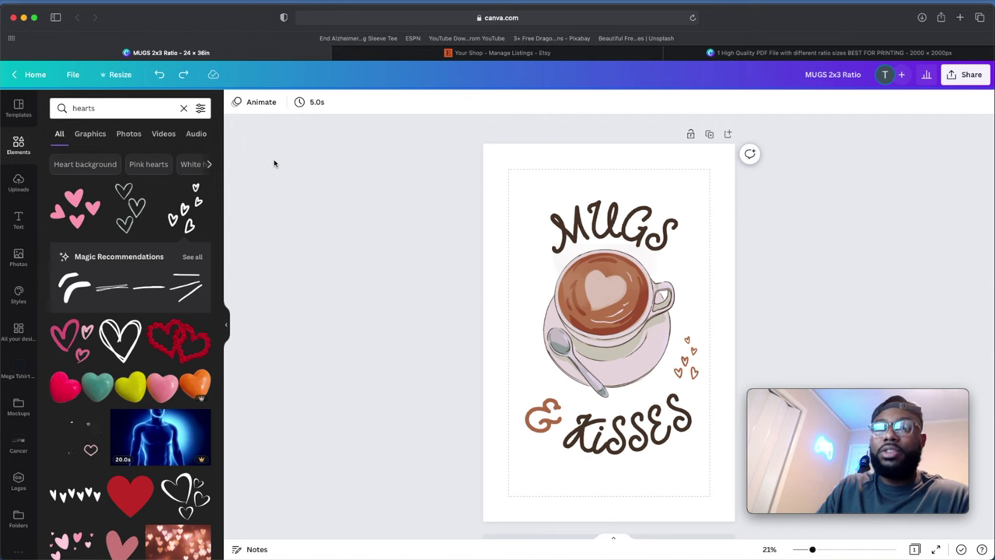
left_click(116, 76)
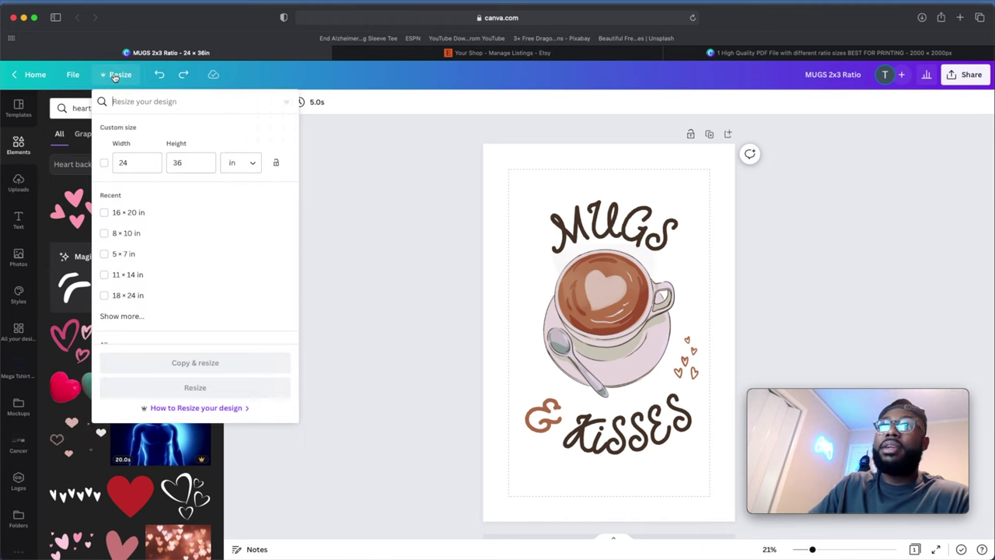
left_click(104, 213)
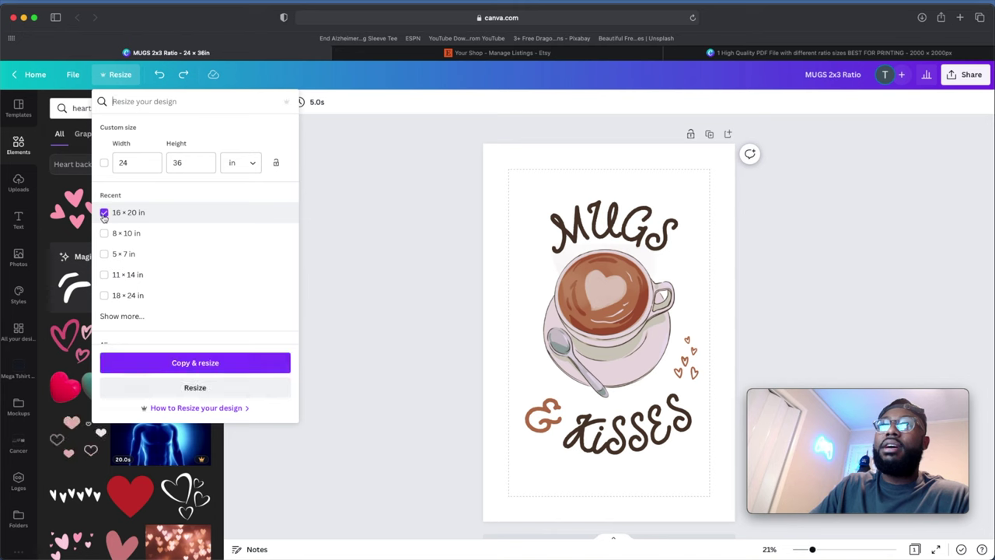
left_click(237, 394)
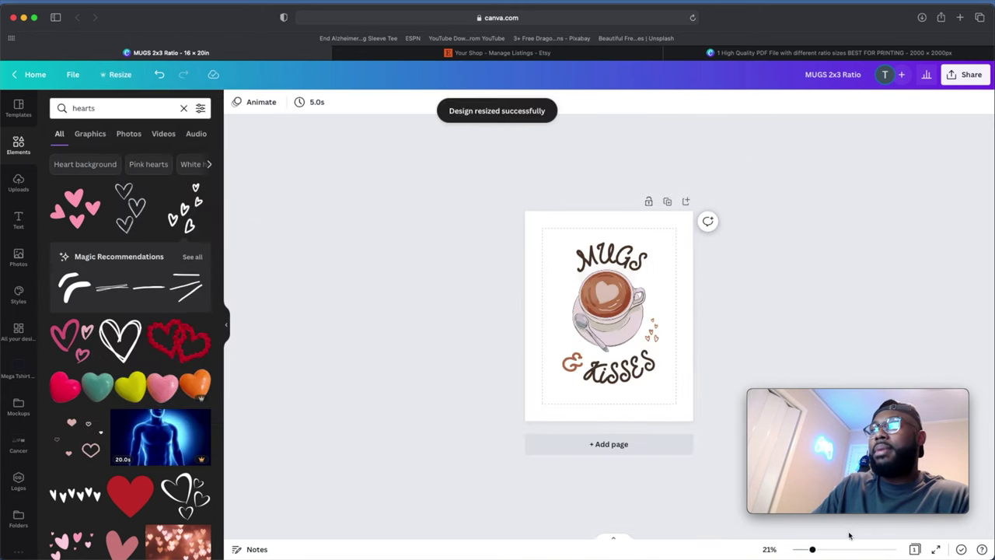
- Enlarge the grouped headings, coffee cup and hearts slightly from two opposite corners to fill more of the page
left_click_drag(814, 549, 826, 550)
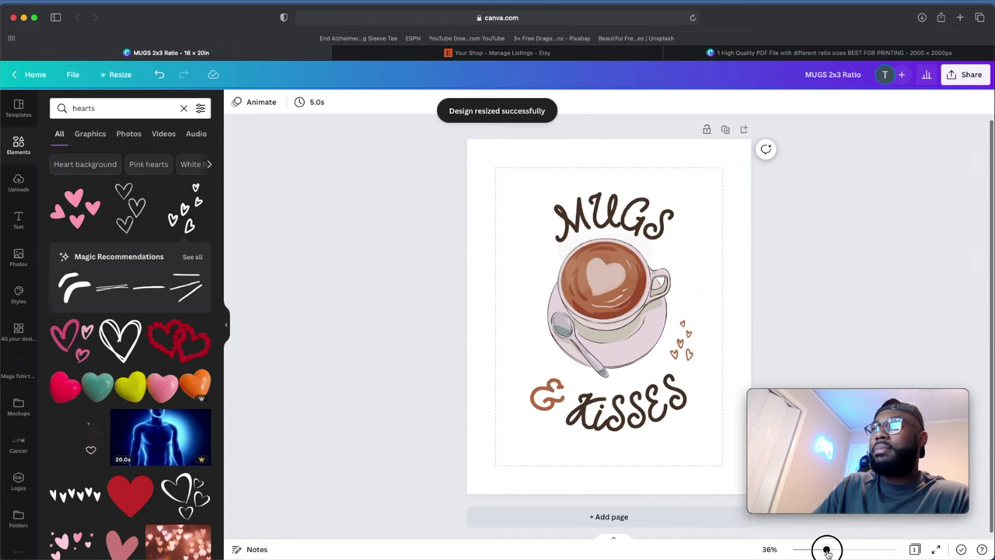
left_click(556, 268)
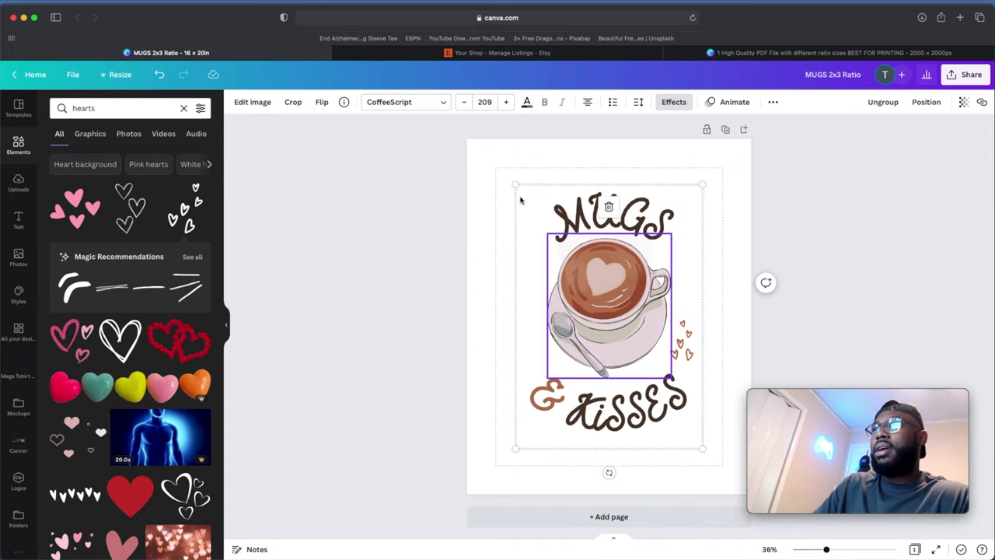
left_click_drag(515, 184, 509, 177)
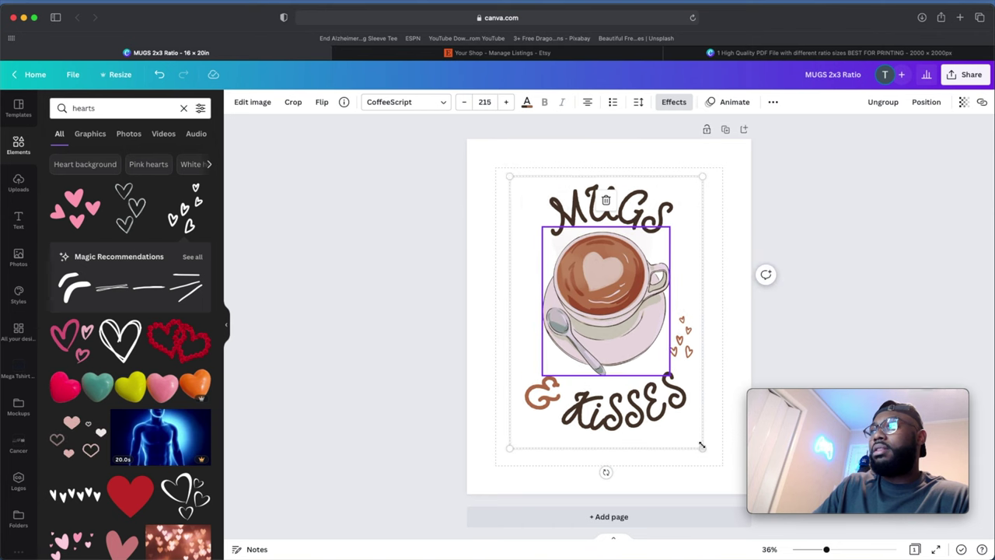
left_click_drag(702, 448, 710, 454)
left_click(481, 368)
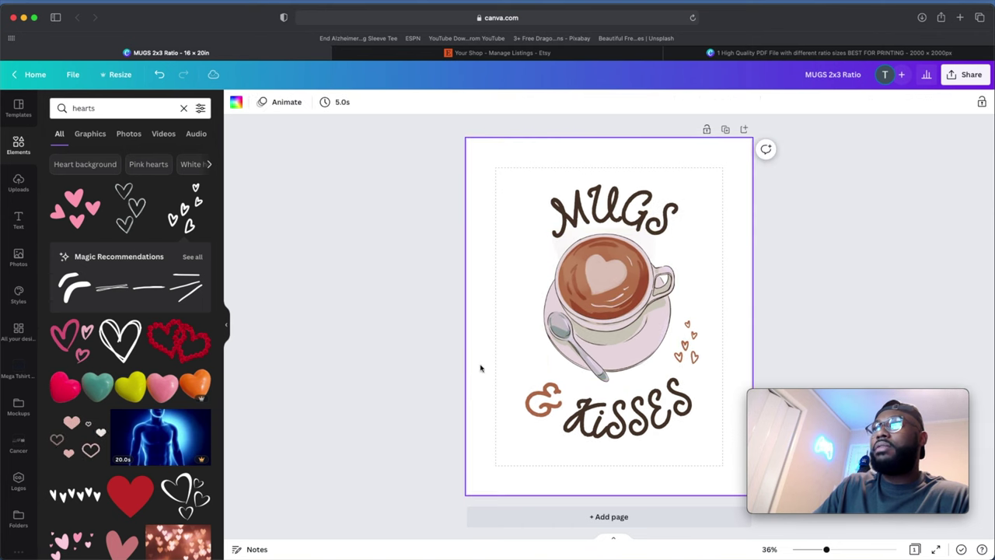
left_click(409, 355)
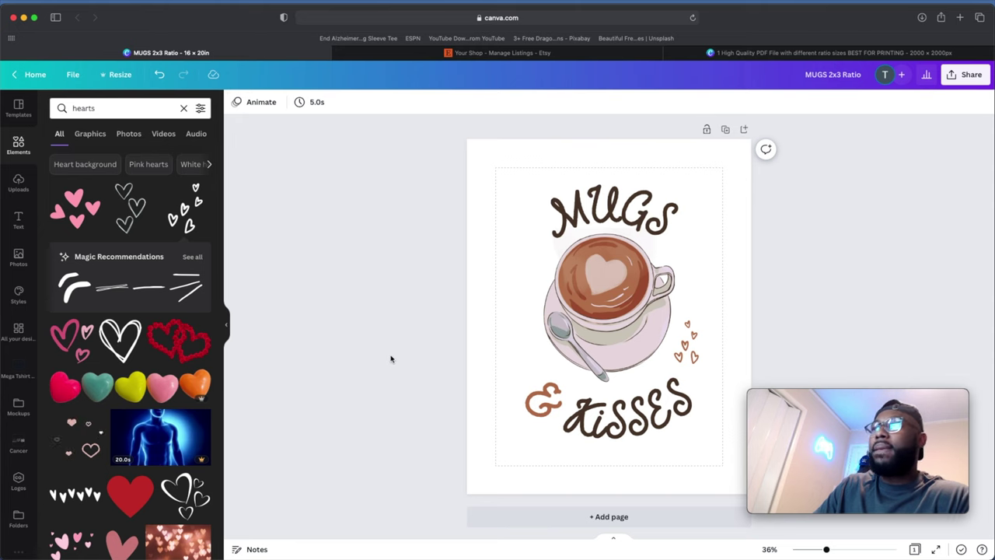
- Check the ratio size chart again and resize the MUGS design to 8 × 10 in
scroll(968, 194, "down", 1)
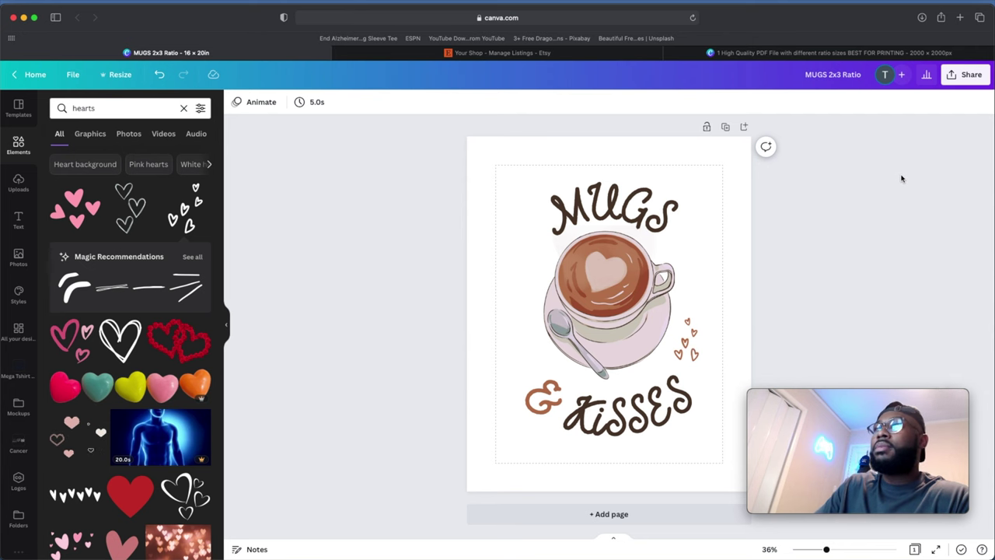
left_click(776, 54)
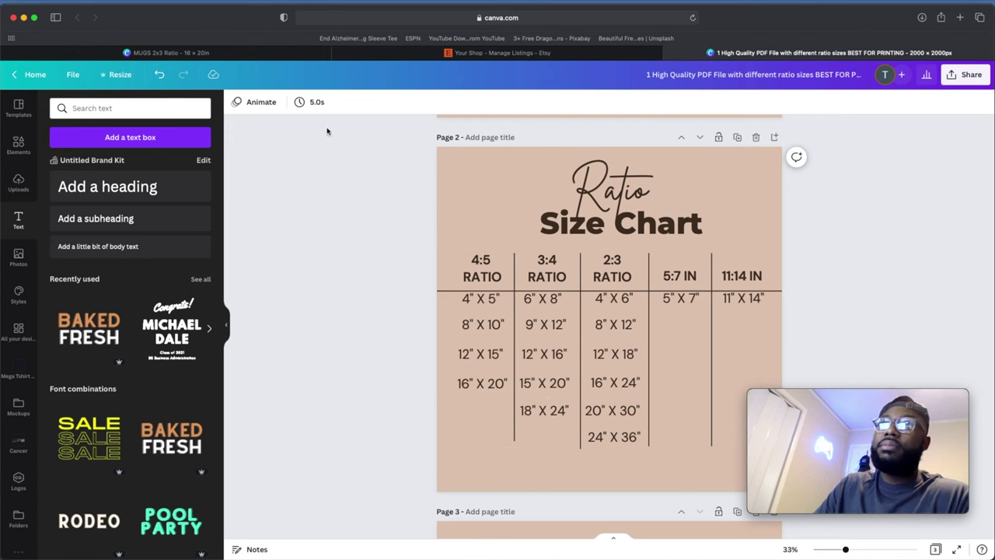
left_click(253, 53)
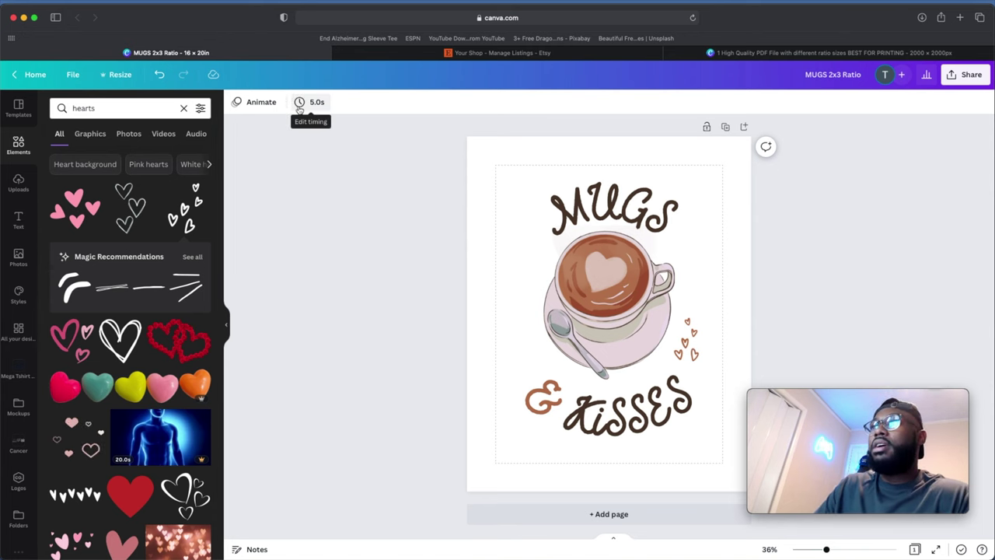
left_click(120, 74)
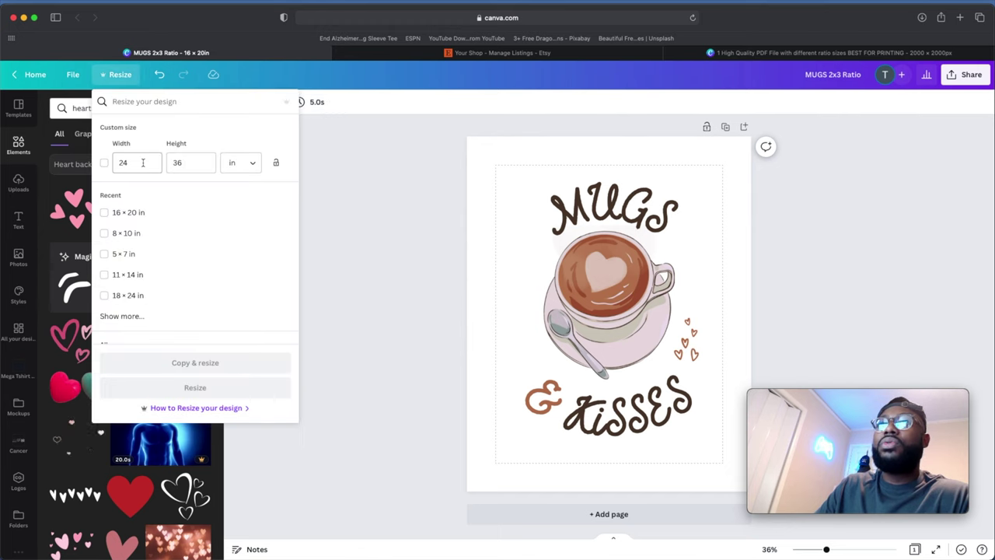
left_click(104, 234)
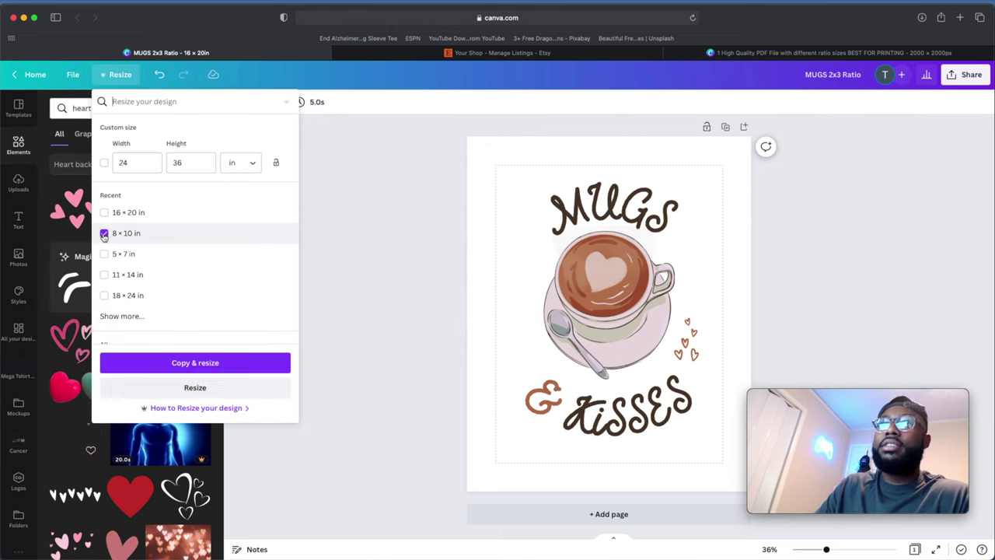
left_click(256, 388)
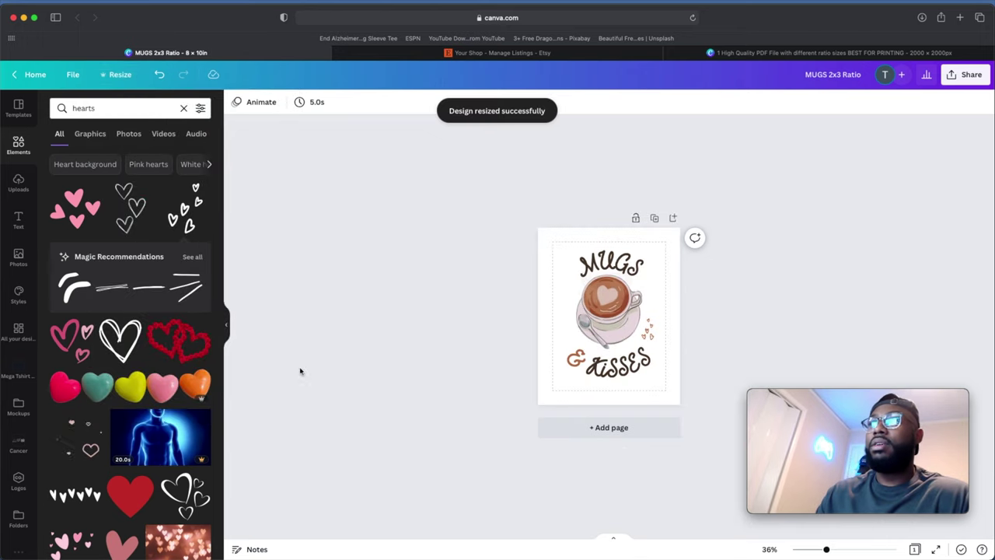
left_click_drag(826, 550, 841, 549)
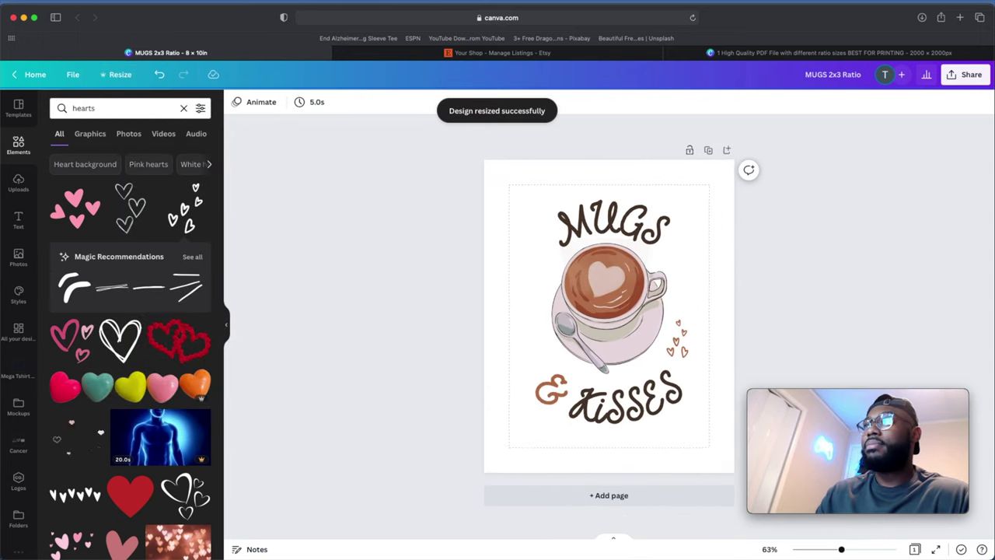
left_click(569, 314)
left_click(491, 290)
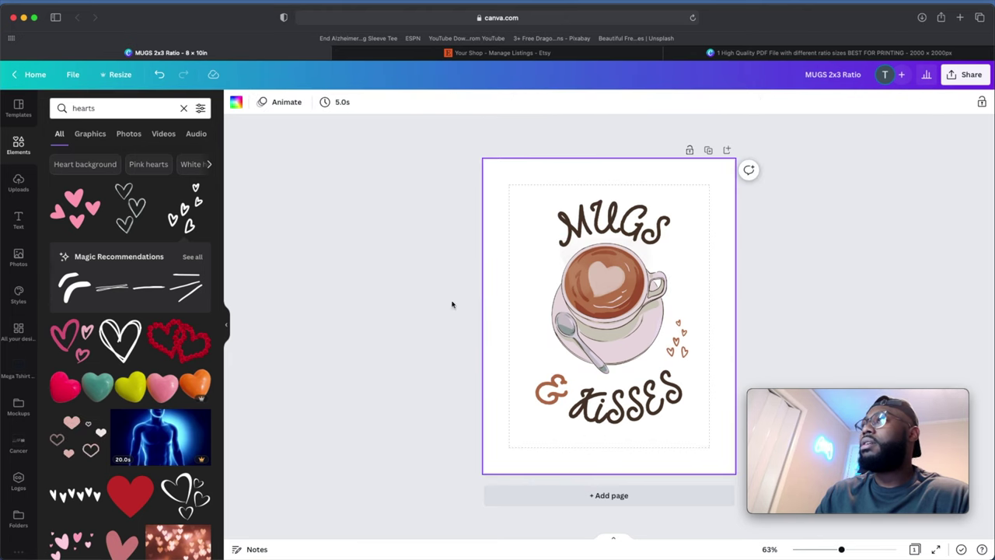
- Set up the 8 × 10 in design's download as a JPG with quality 100
left_click(947, 82)
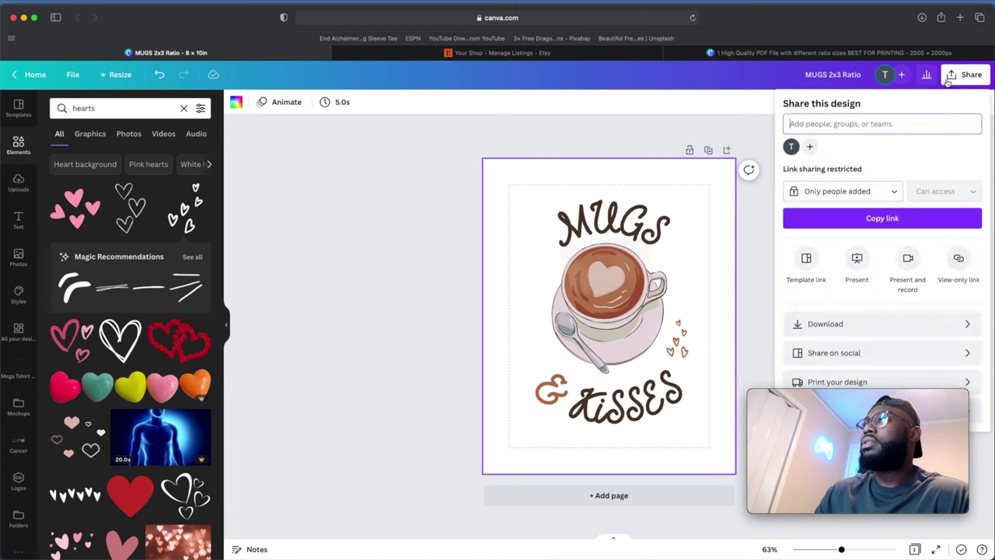
left_click(879, 323)
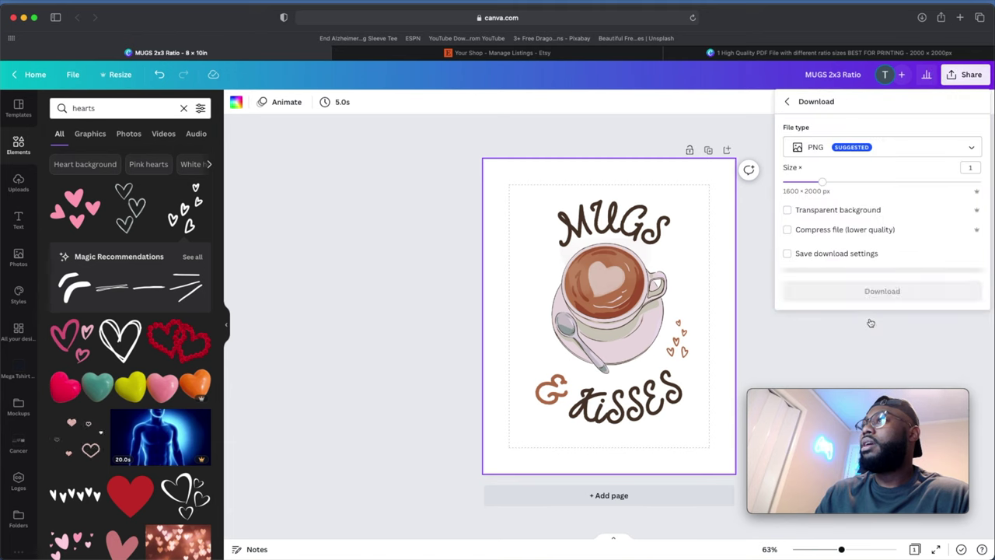
left_click(910, 146)
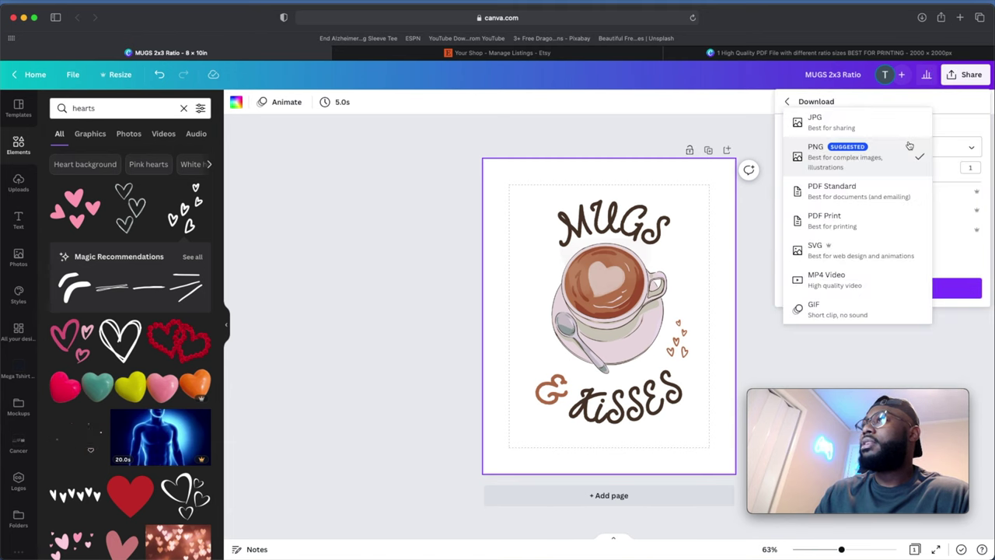
left_click(879, 125)
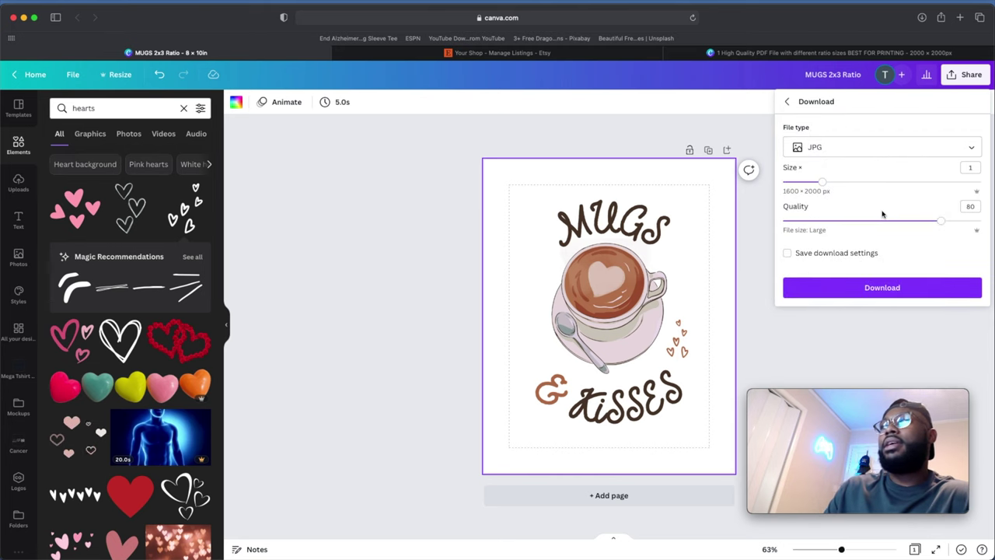
left_click_drag(944, 226, 986, 224)
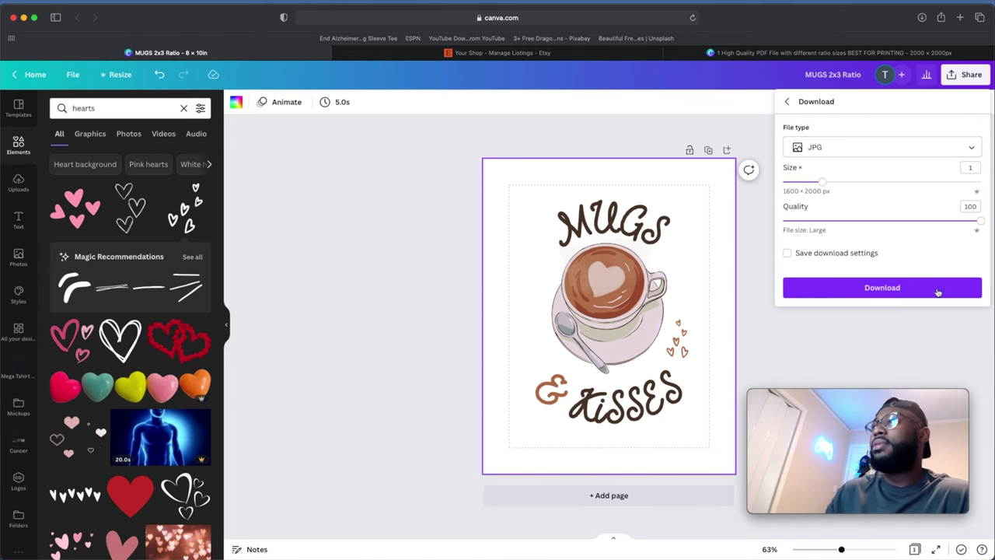
- Change the 8 × 10 in design's download format to PDF Print and download the file
left_click(916, 148)
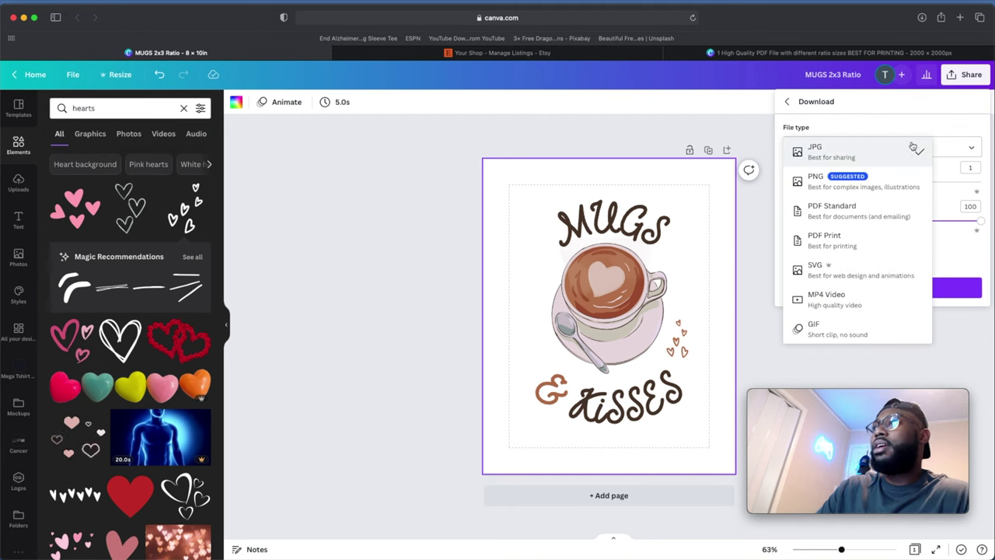
left_click(882, 246)
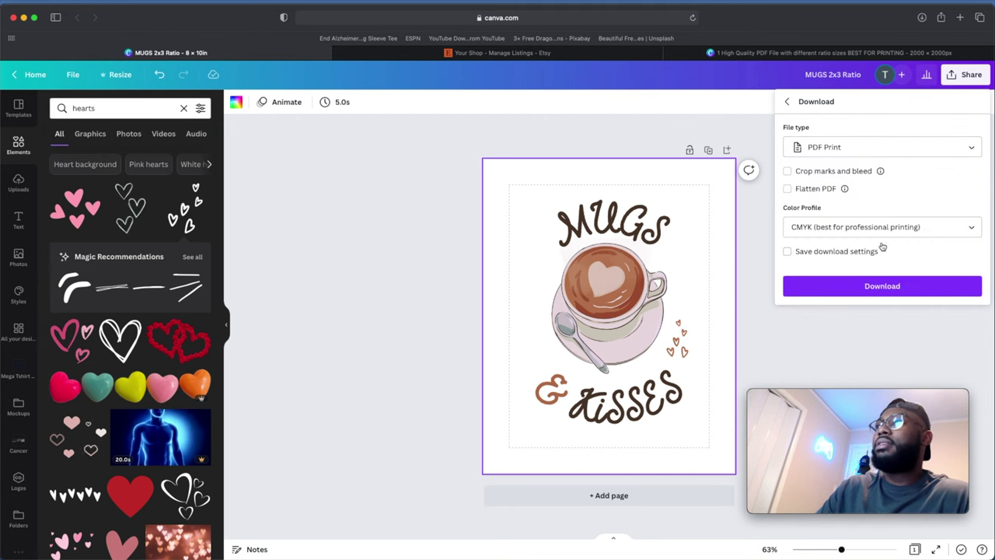
left_click(890, 286)
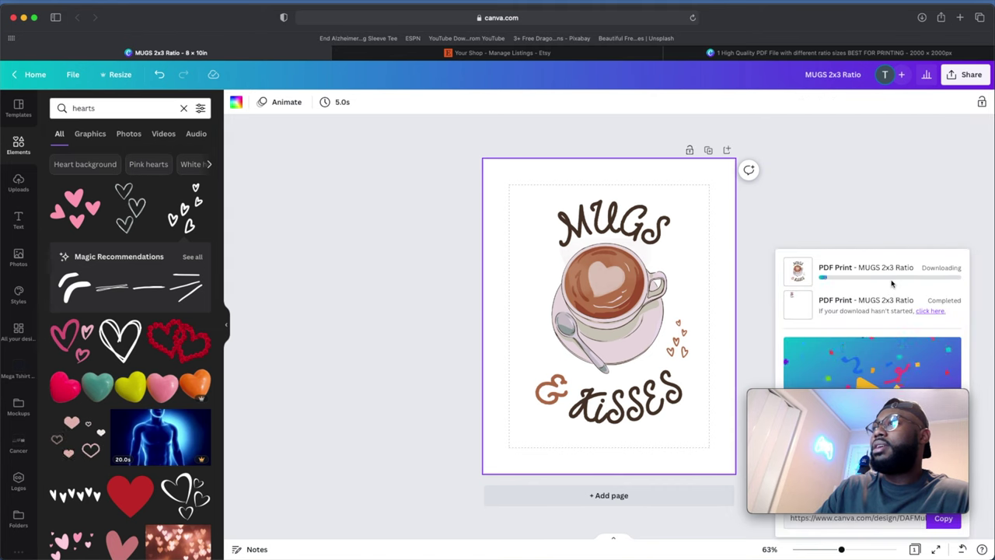
- Open pdf2jpg.net in a new tab and choose MUGS 2x3 Ratio-2.pdf from Downloads as the file to convert
left_click(960, 17)
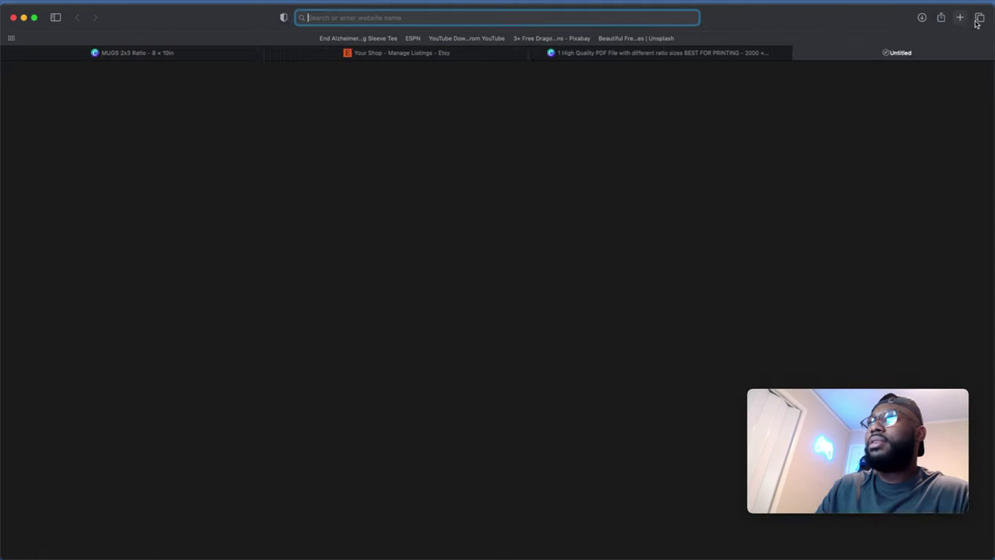
type("pdf2jpg.net")
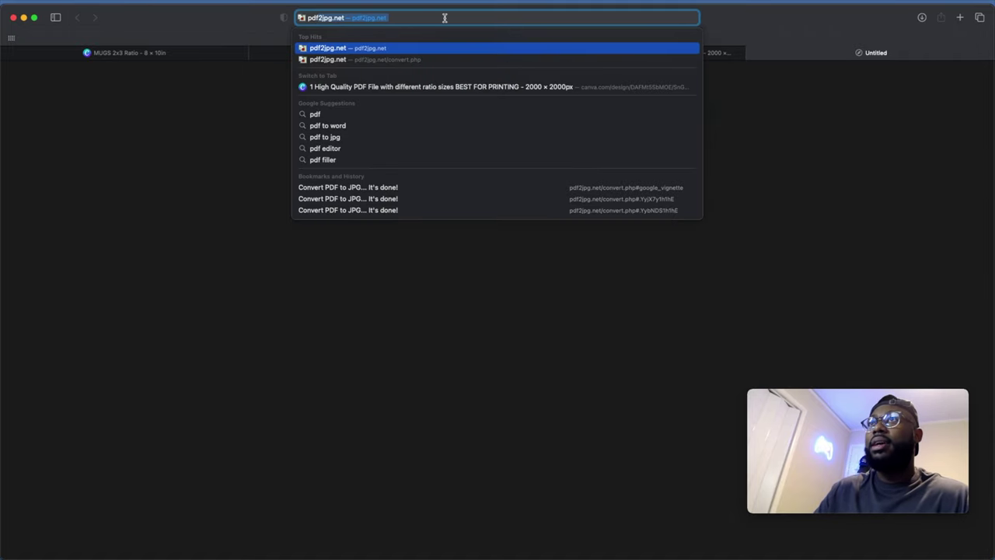
key("Return")
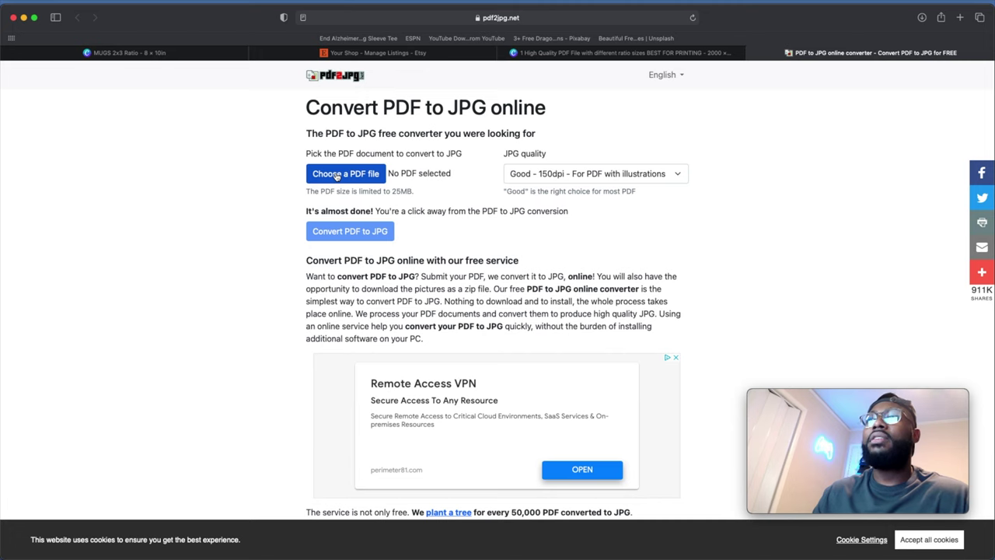
left_click(337, 175)
left_click(432, 261)
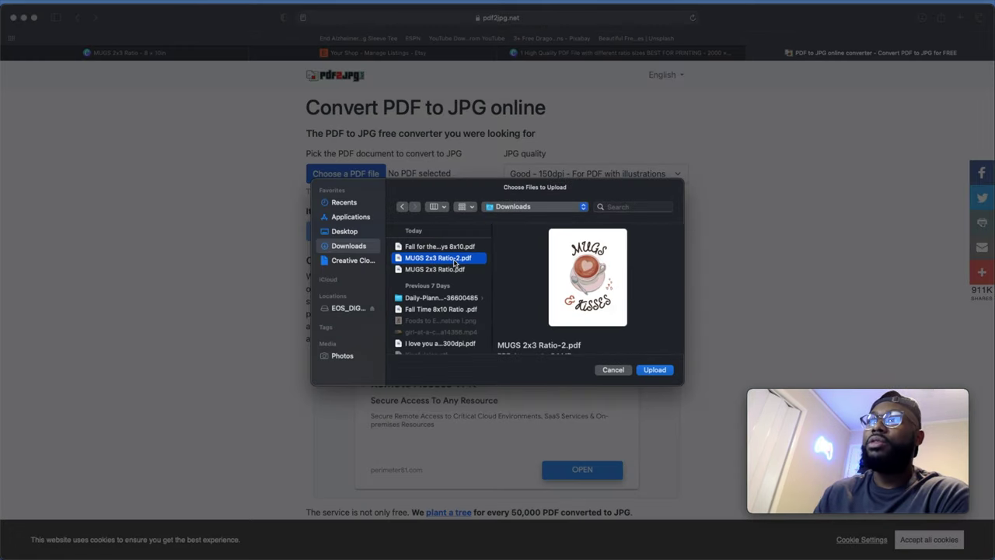
left_click(653, 370)
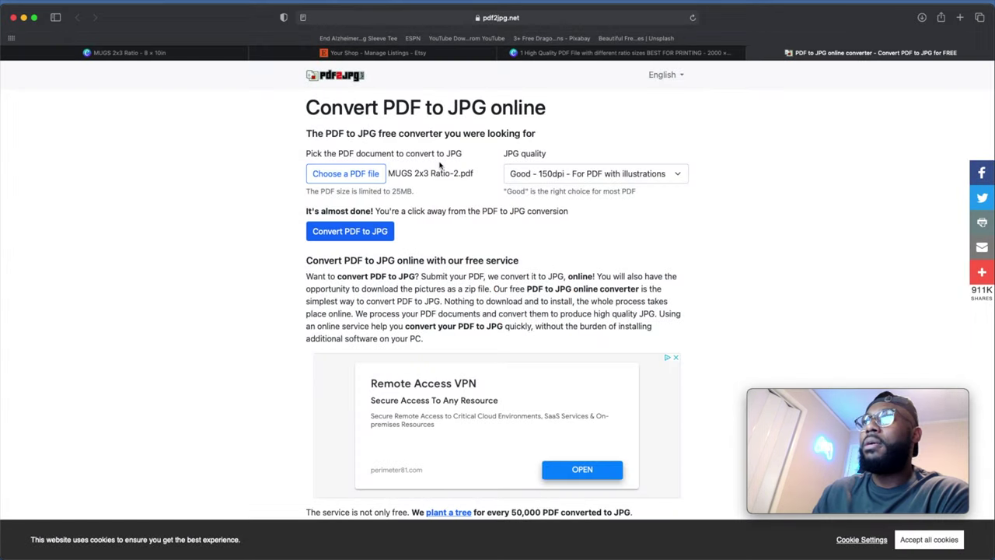
- Convert the PDF to JPG at Excellent 300dpi quality and download the page 1 picture, dismissing the ad
left_click(659, 172)
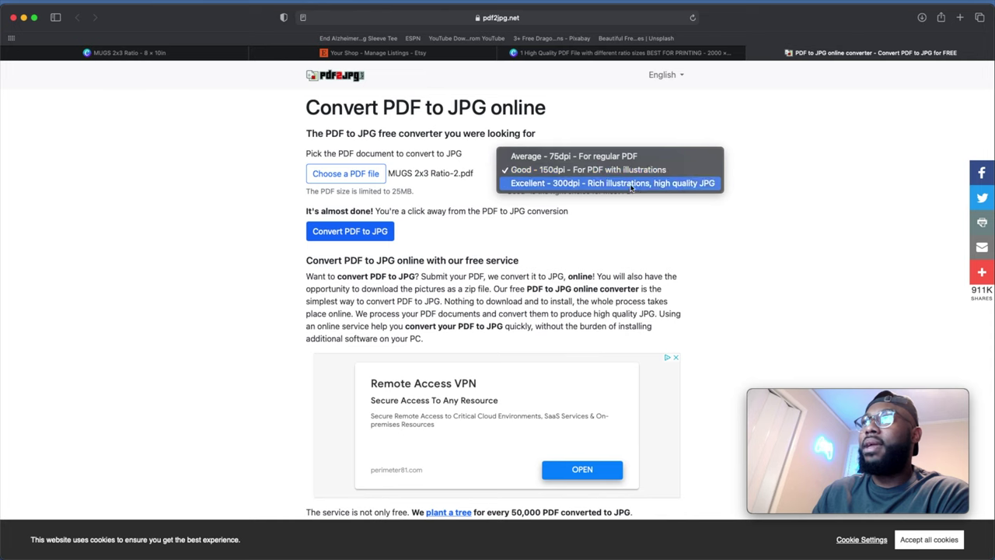
left_click(584, 185)
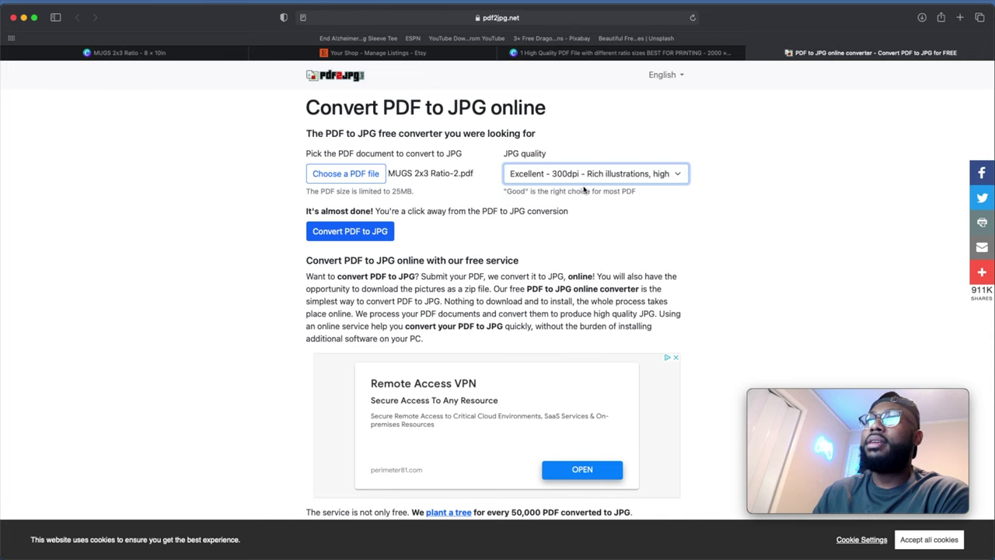
left_click(348, 235)
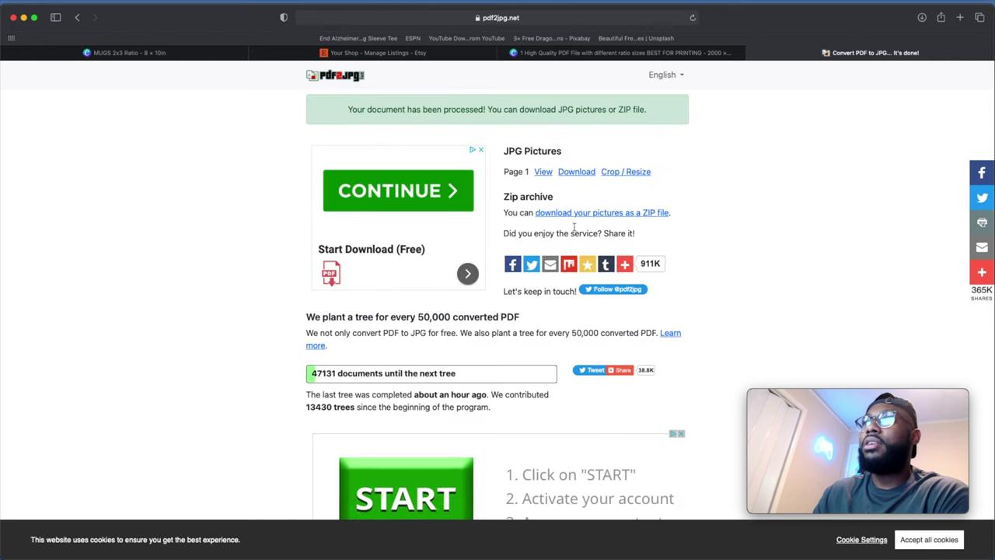
left_click(577, 172)
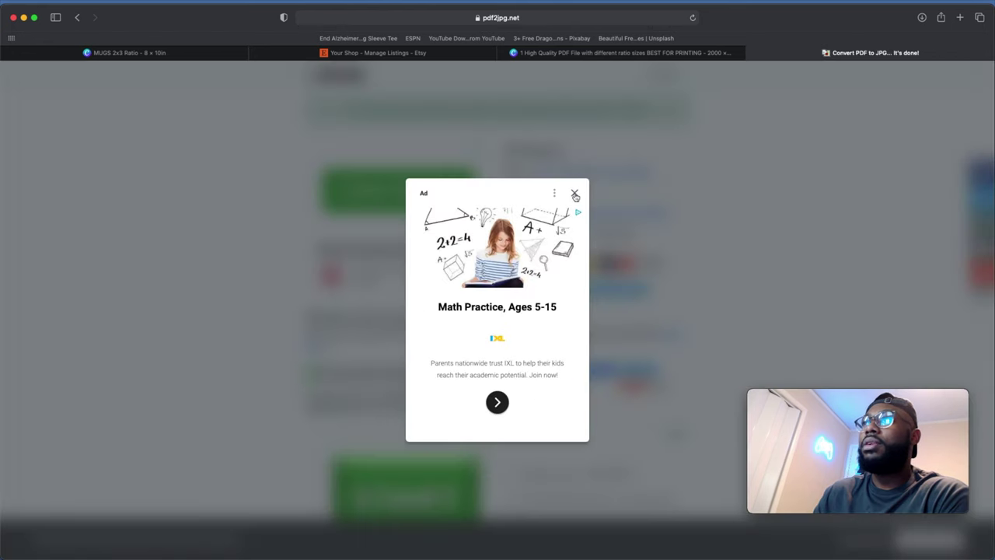
left_click(574, 195)
- Open the downloaded MUGS 2x3 Ratio-2-page-001.jpg, inspect its pixel size and DPI, and close the preview
left_click(921, 19)
double_click(719, 70)
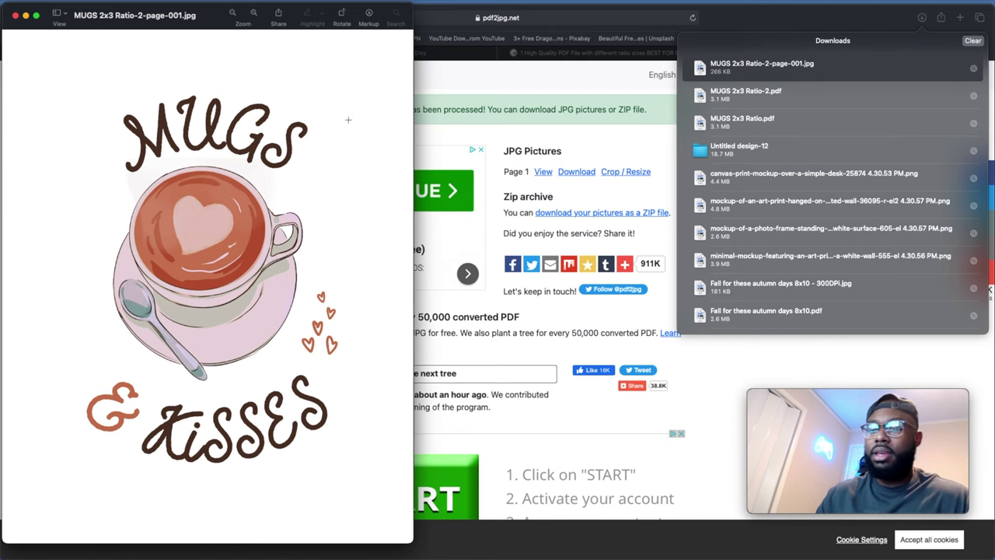
key("super+i")
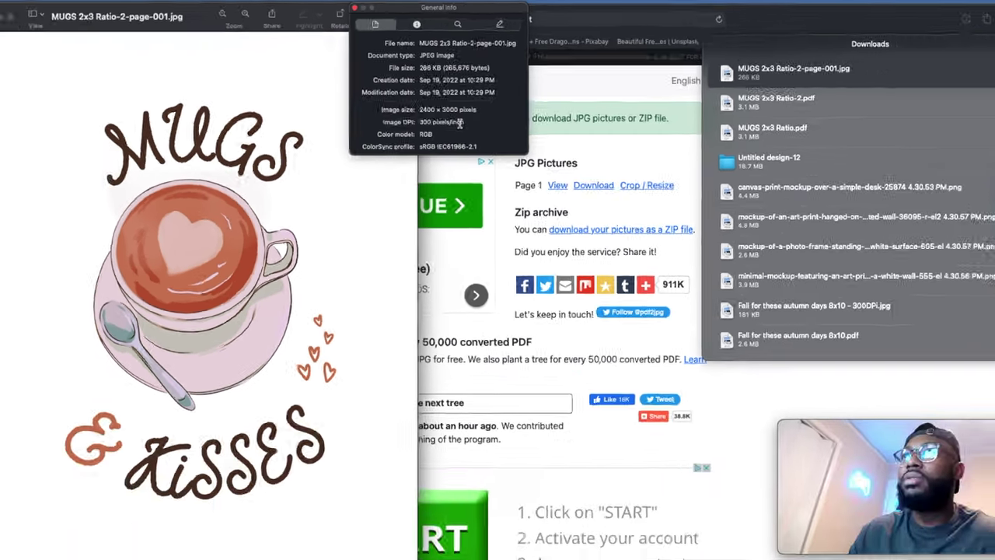
key("super+i")
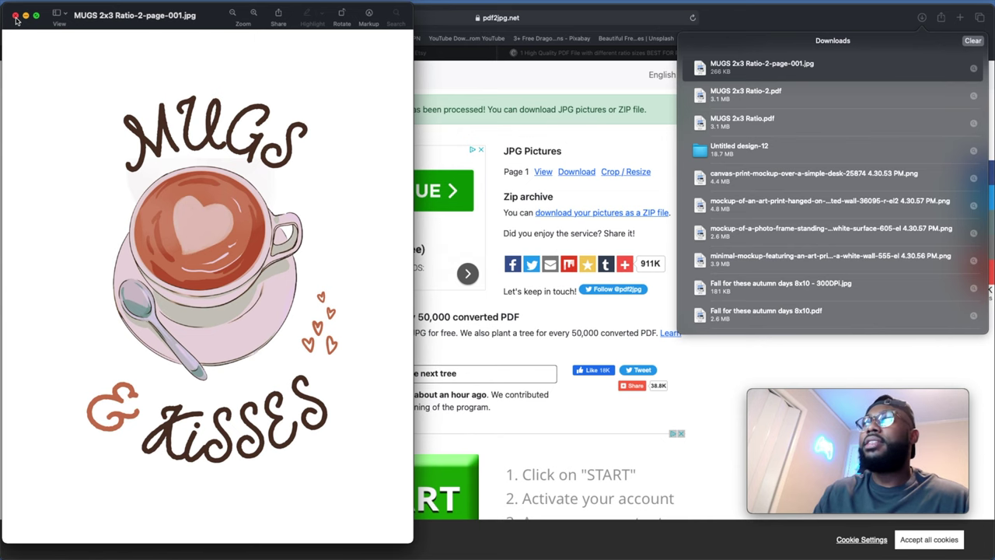
left_click(16, 17)
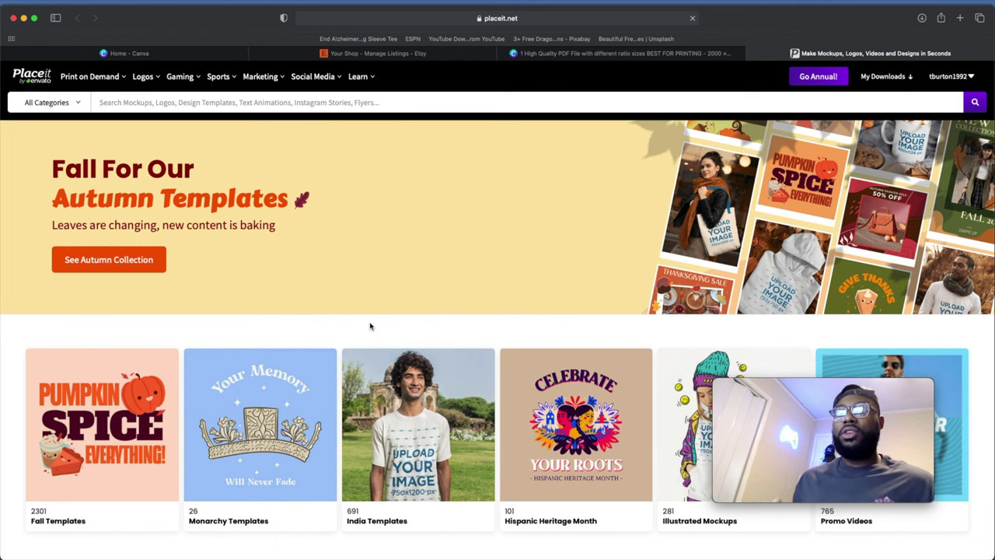
- Search Placeit for "wall art mockup" and open the Minimal Poster Frame Mockup Featuring a White Wall
type("wall")
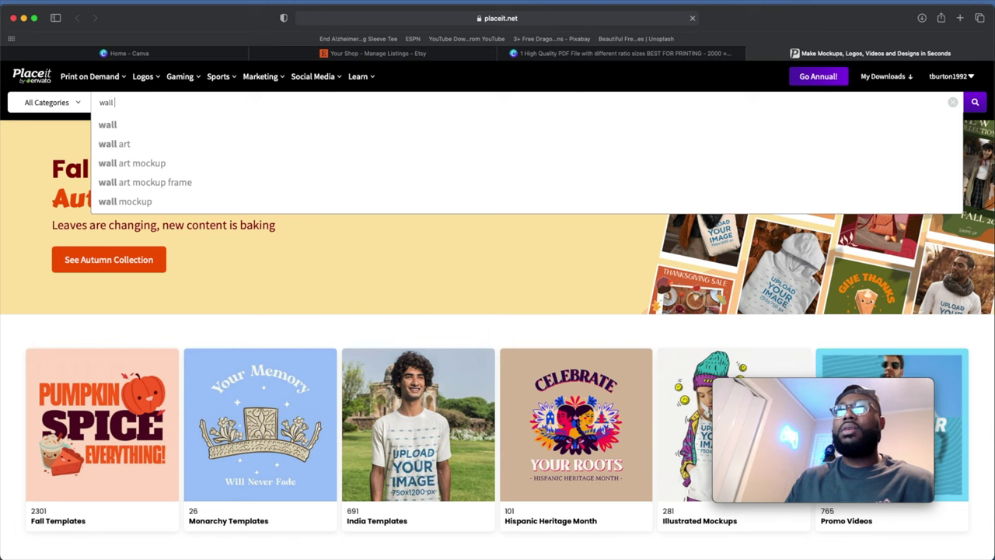
left_click(191, 165)
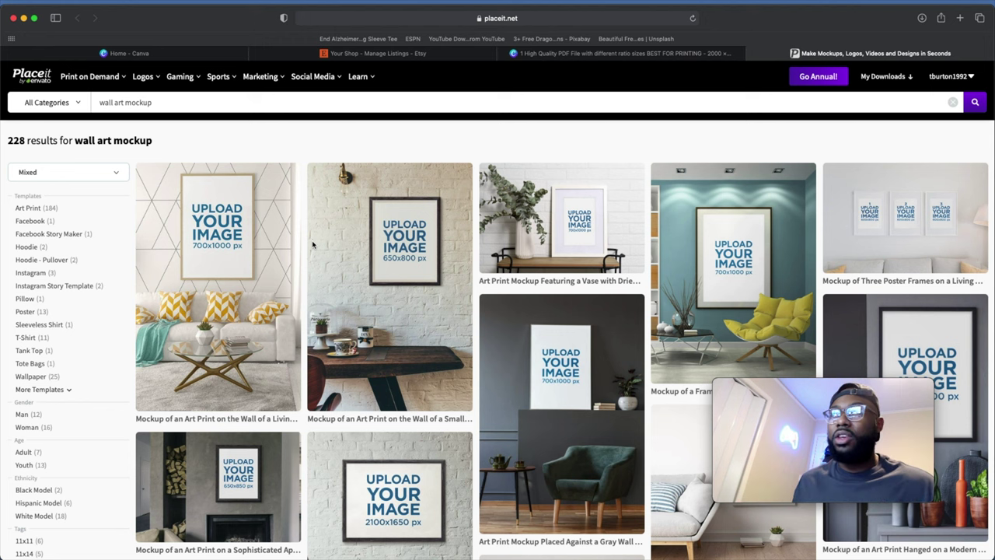
scroll(395, 242, "down", 5)
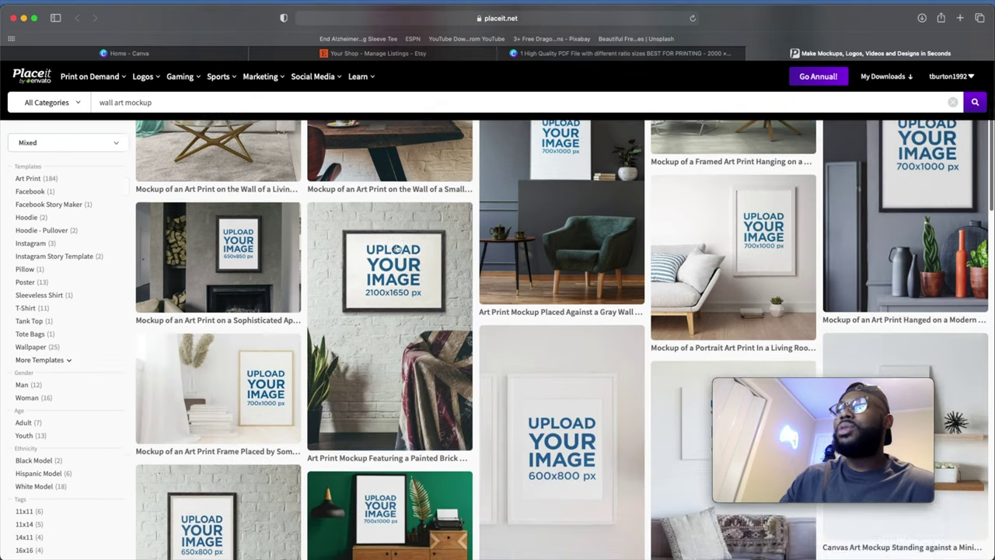
scroll(396, 243, "down", 3)
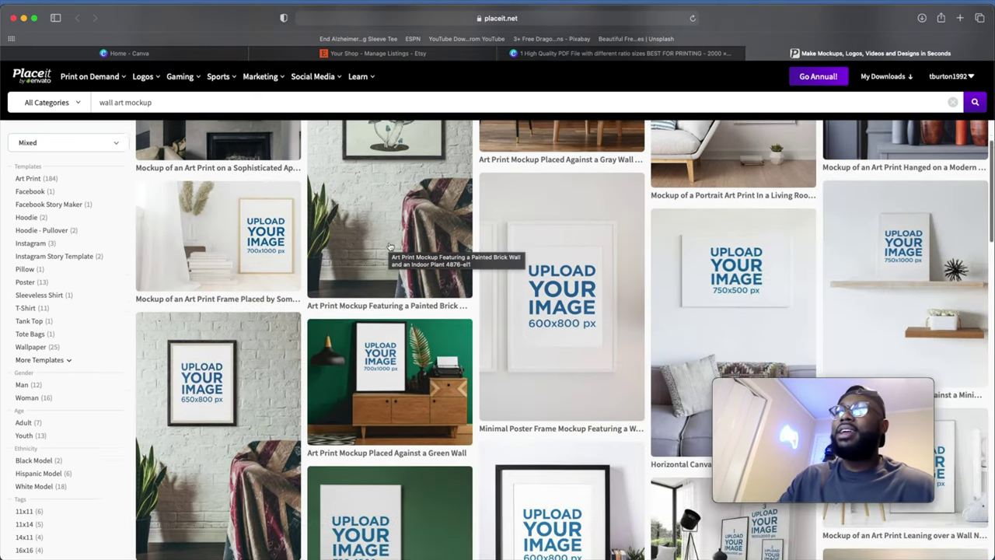
scroll(387, 247, "down", 1)
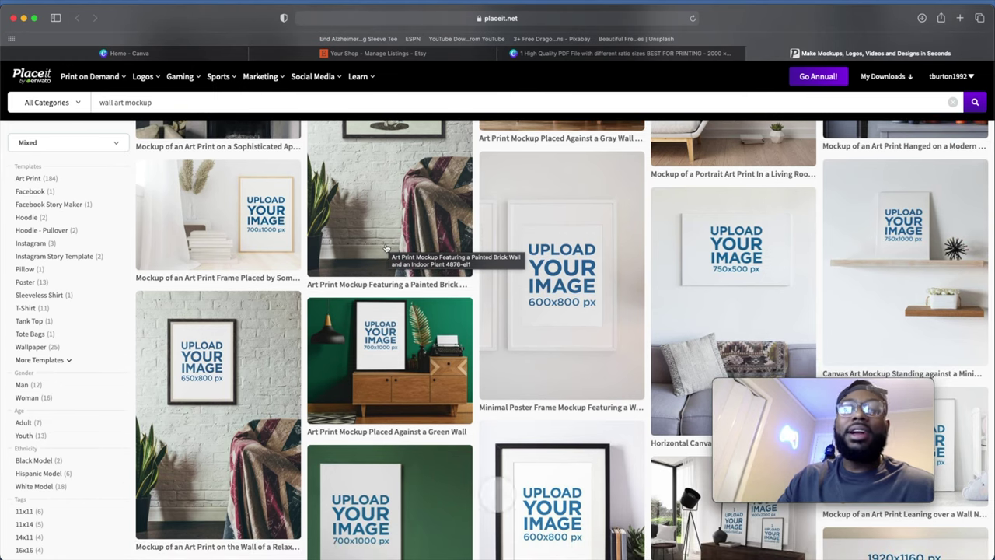
scroll(506, 271, "down", 1)
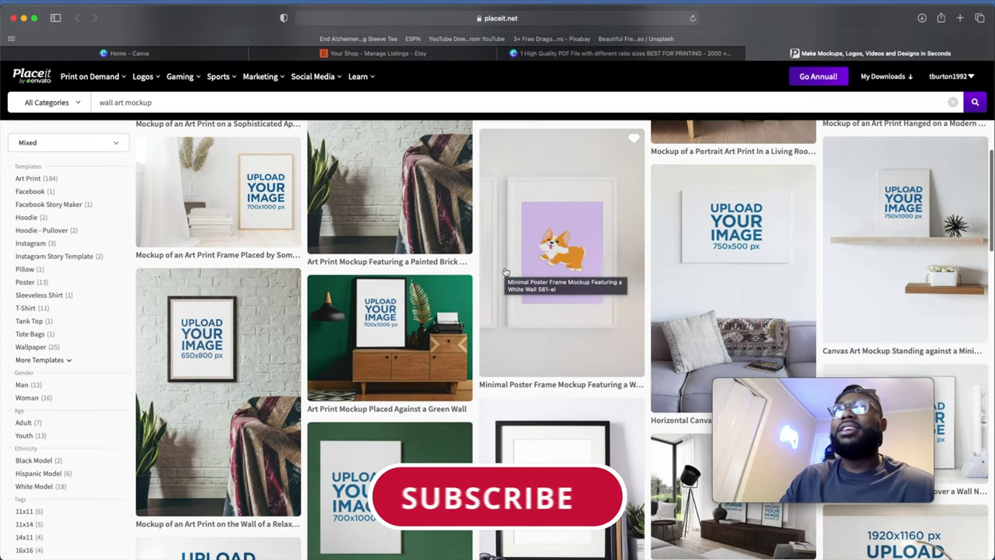
scroll(505, 271, "down", 4)
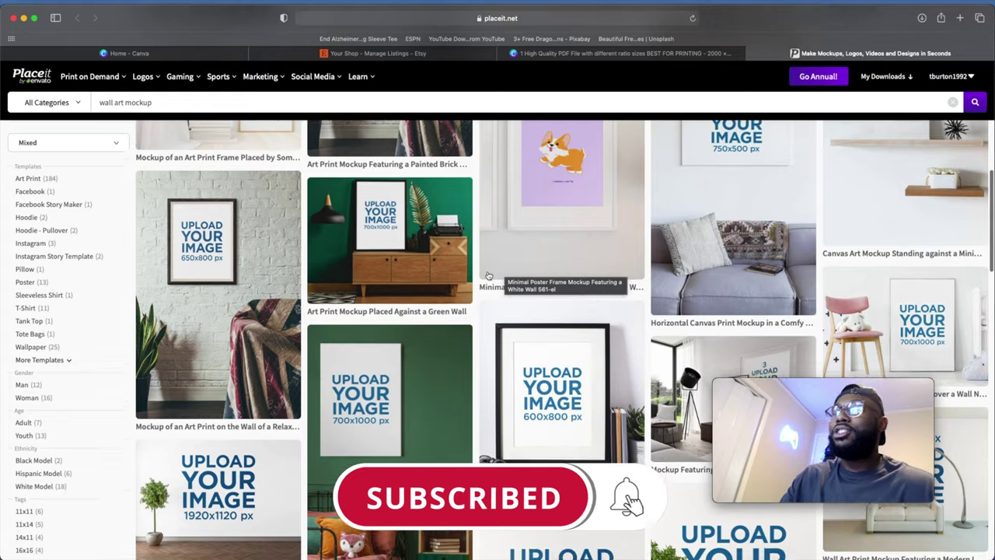
scroll(488, 275, "down", 4)
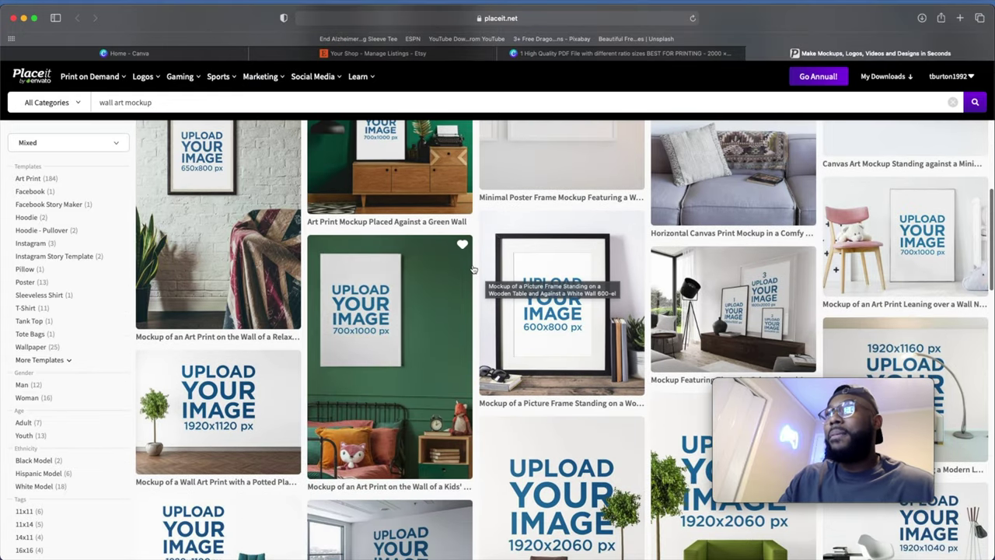
scroll(472, 268, "up", 8)
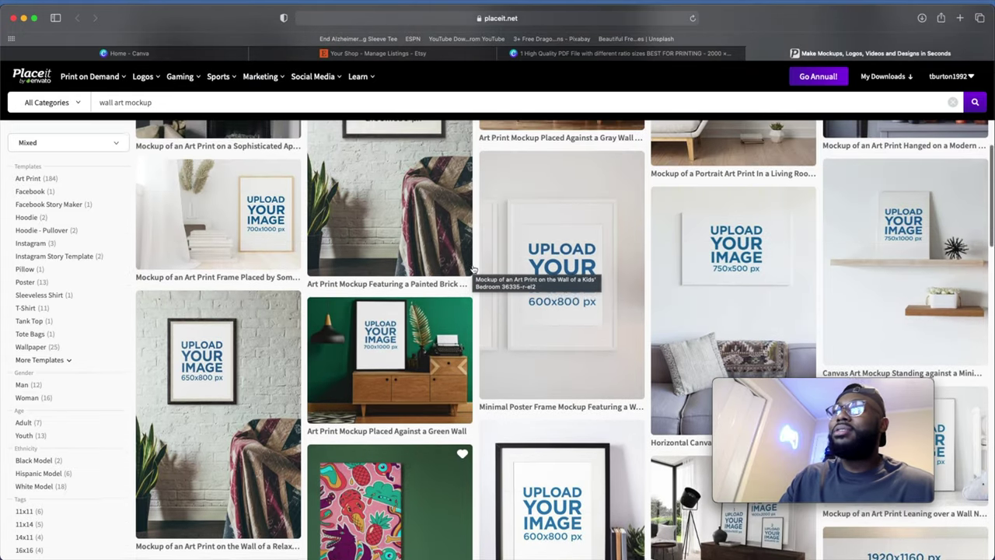
scroll(474, 268, "up", 1)
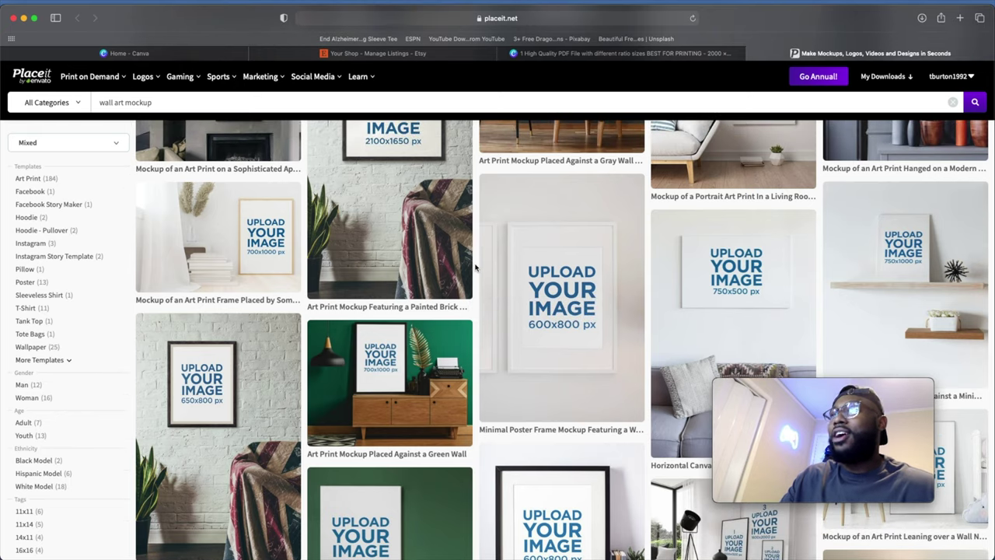
scroll(478, 265, "up", 7)
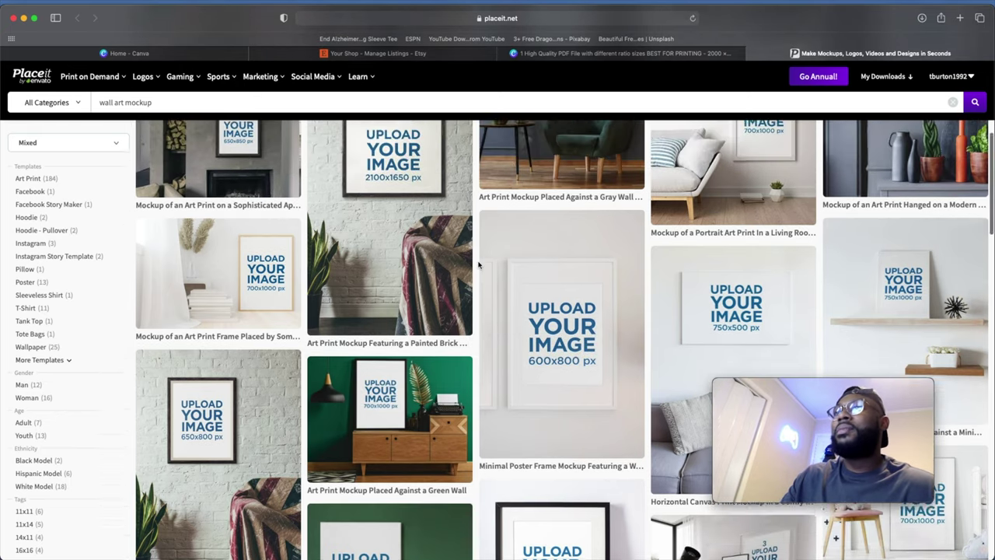
scroll(478, 265, "down", 5)
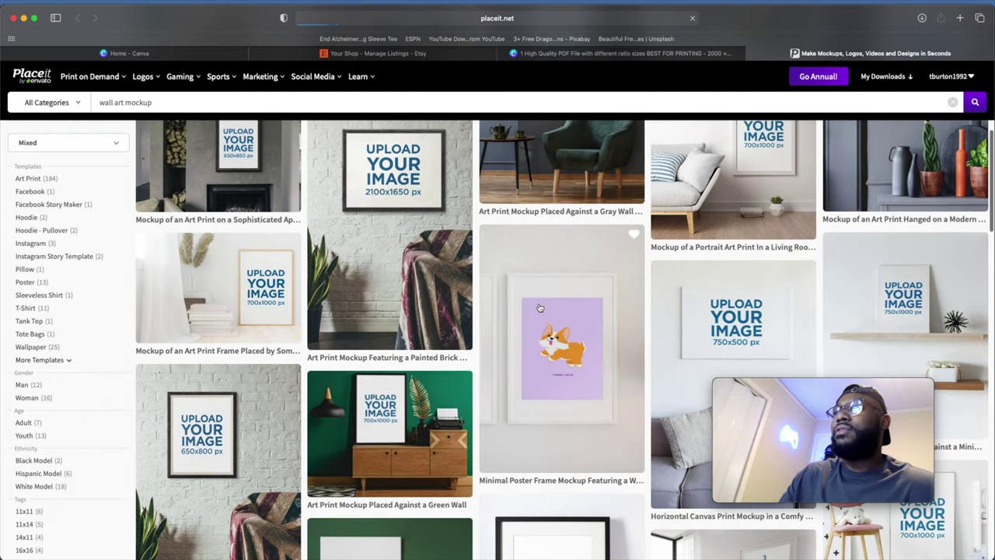
left_click(534, 250)
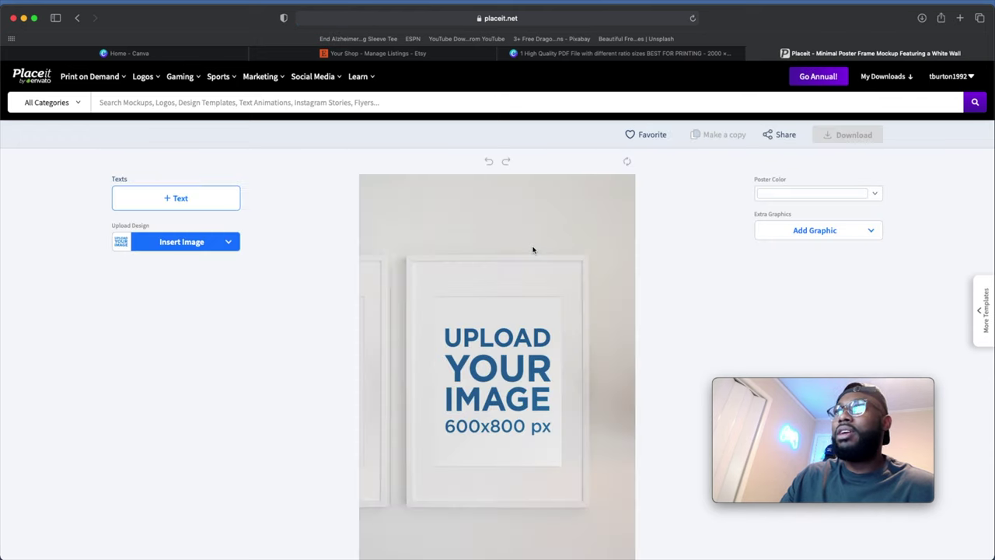
- Upload the MUGS 2x3 page-001 JPG from the MUGS Files folder as the poster frame mockup's design image
scroll(313, 255, "down", 2)
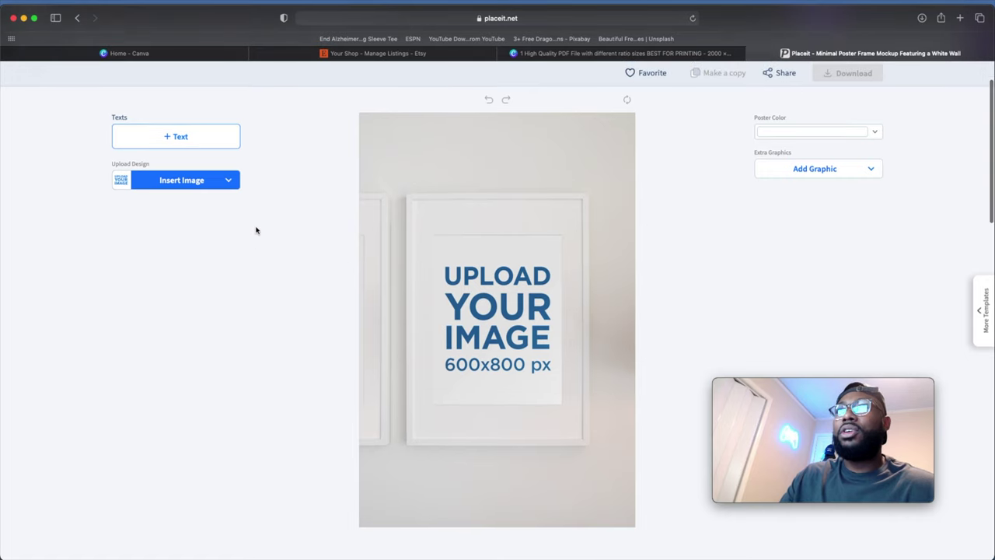
left_click(227, 182)
left_click(210, 221)
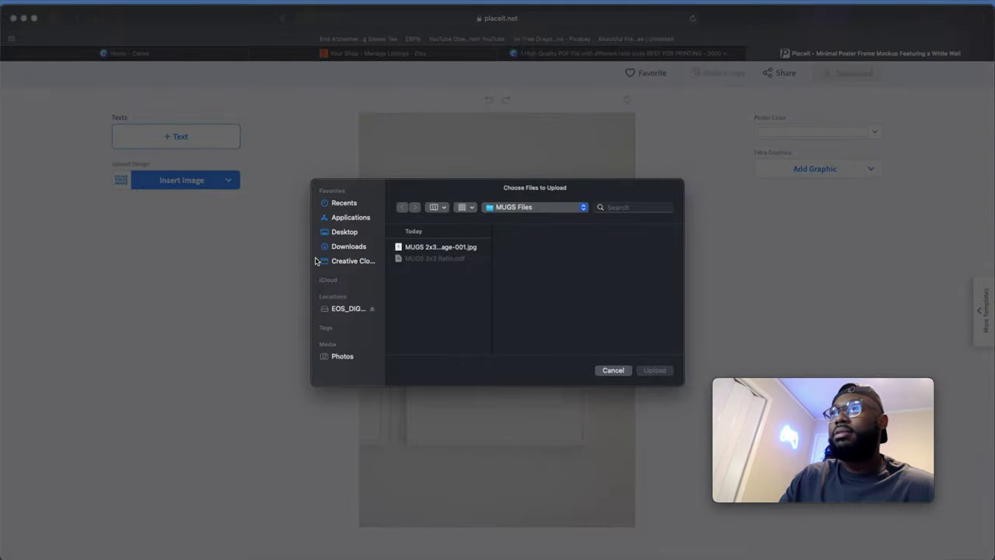
left_click(444, 248)
scroll(537, 312, "down", 2)
scroll(536, 311, "up", 2)
left_click(648, 370)
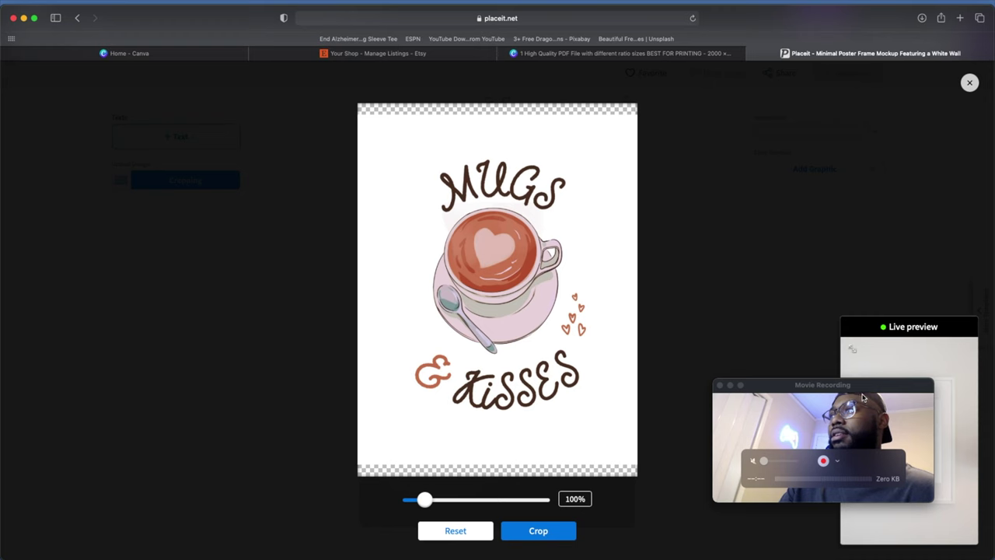
- Enlarge the uploaded artwork to 120% so it fills the crop area, and apply the crop
left_click_drag(863, 398, 210, 388)
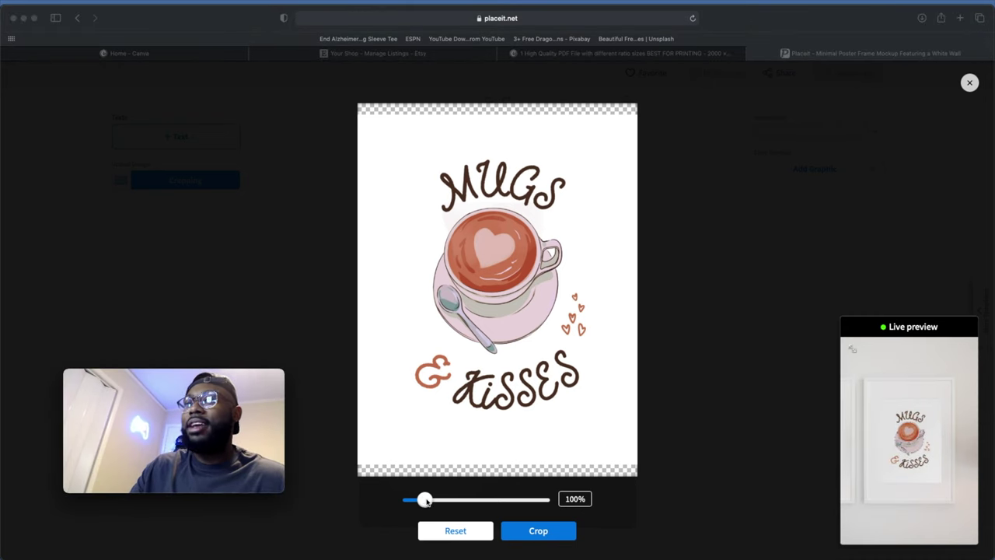
left_click_drag(425, 501, 433, 502)
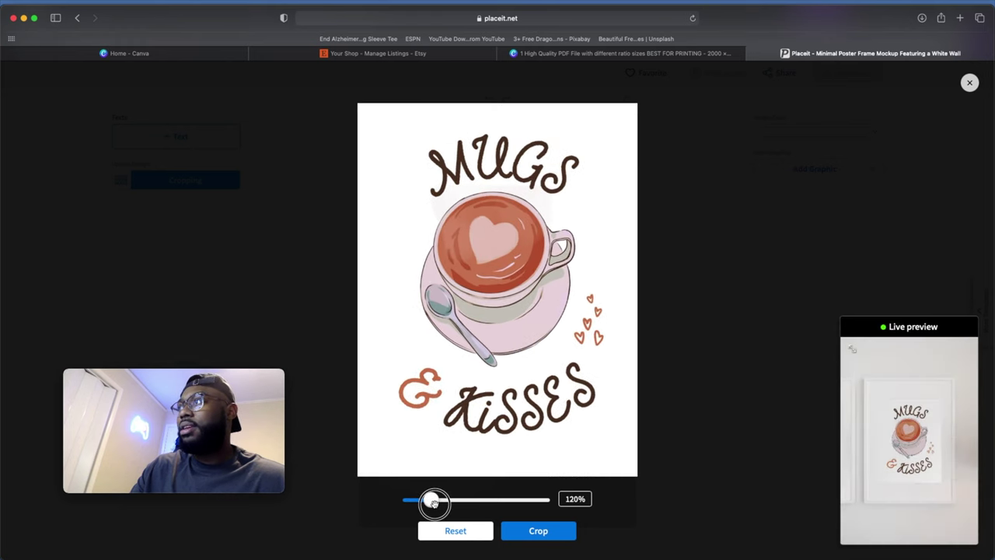
left_click(529, 531)
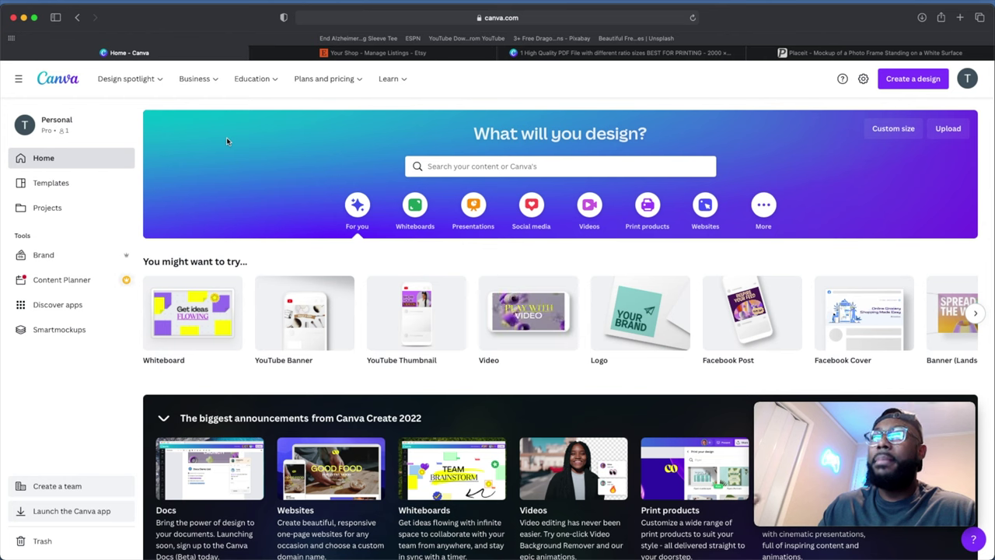
- Create a blank custom-size design of 2000 × 2000 px and open the uploaded files for adding mockups
left_click(891, 82)
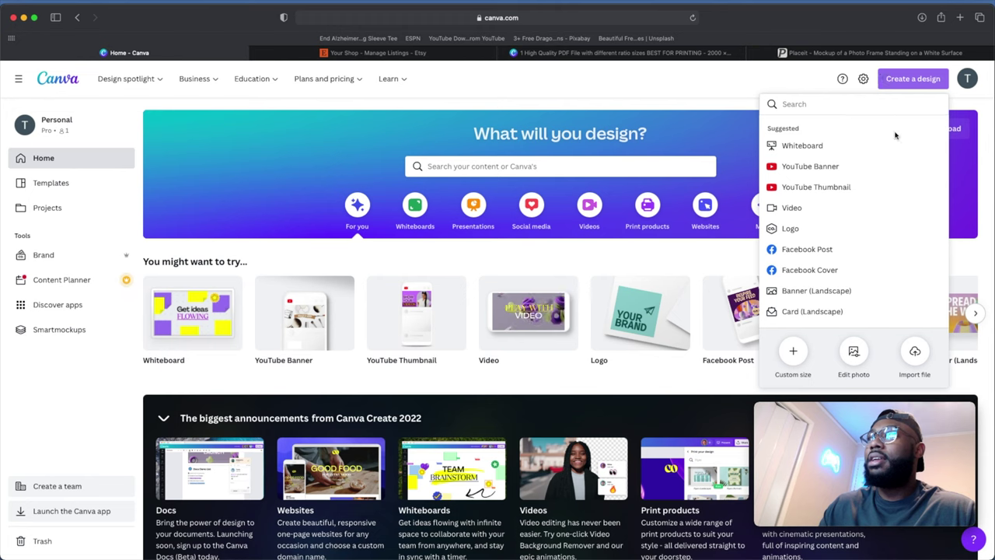
left_click(792, 354)
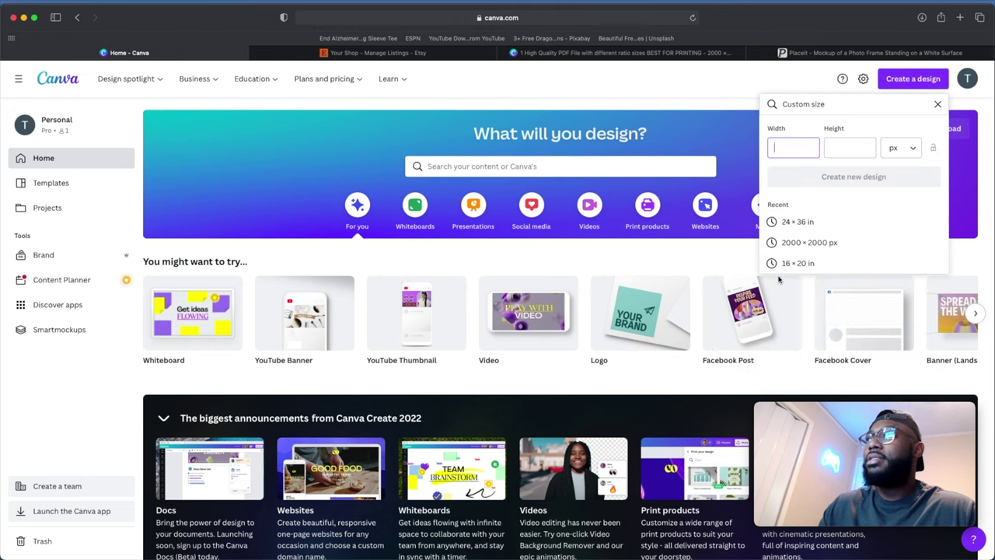
left_click(811, 247)
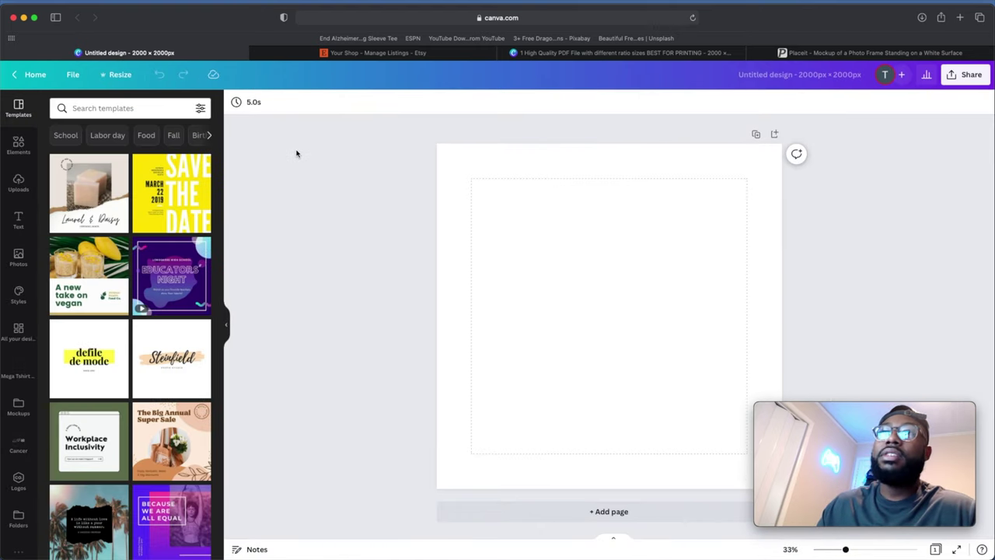
left_click(17, 189)
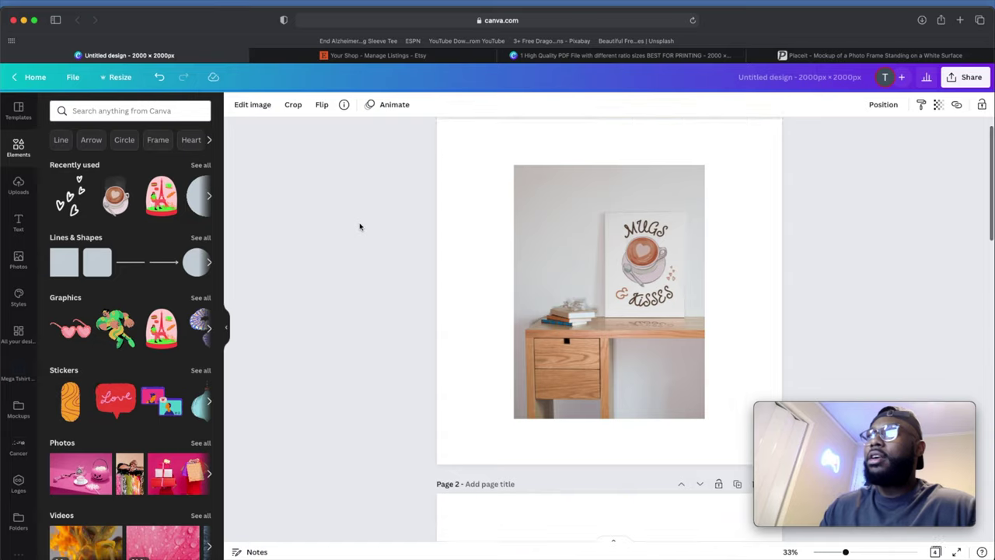
- Enlarge the desk mockup image on page 1 until it fills the whole square page
scroll(360, 227, "down", 10)
scroll(360, 226, "down", 10)
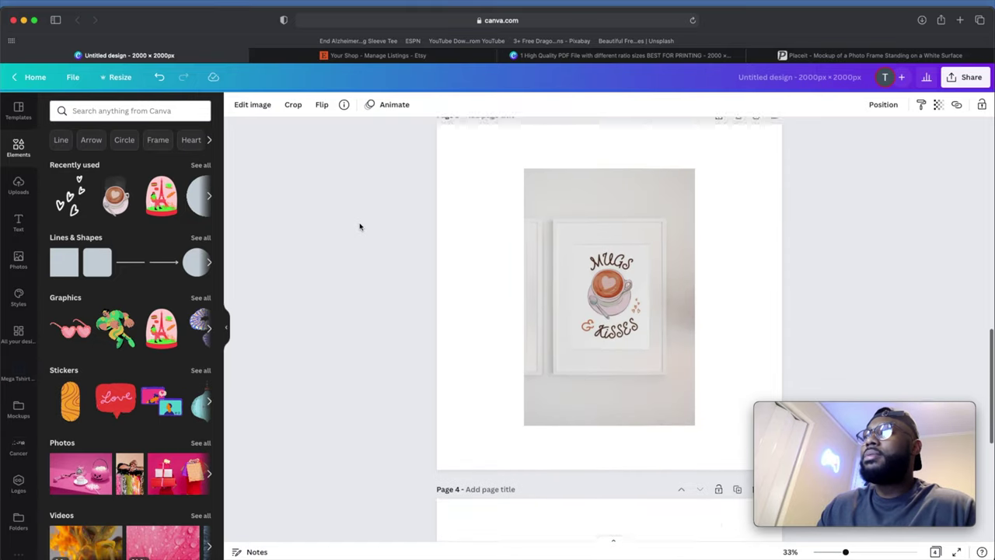
scroll(360, 226, "up", 15)
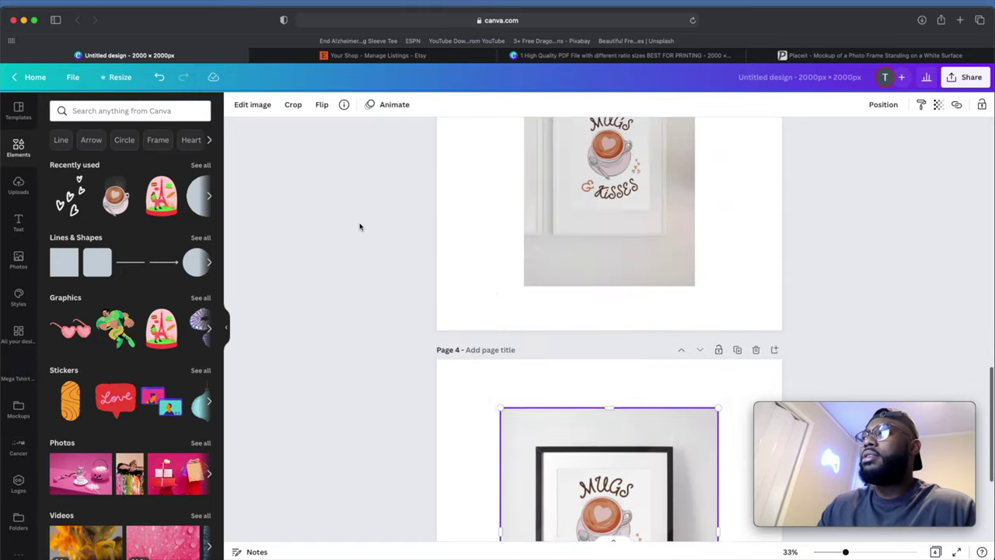
scroll(360, 226, "up", 3)
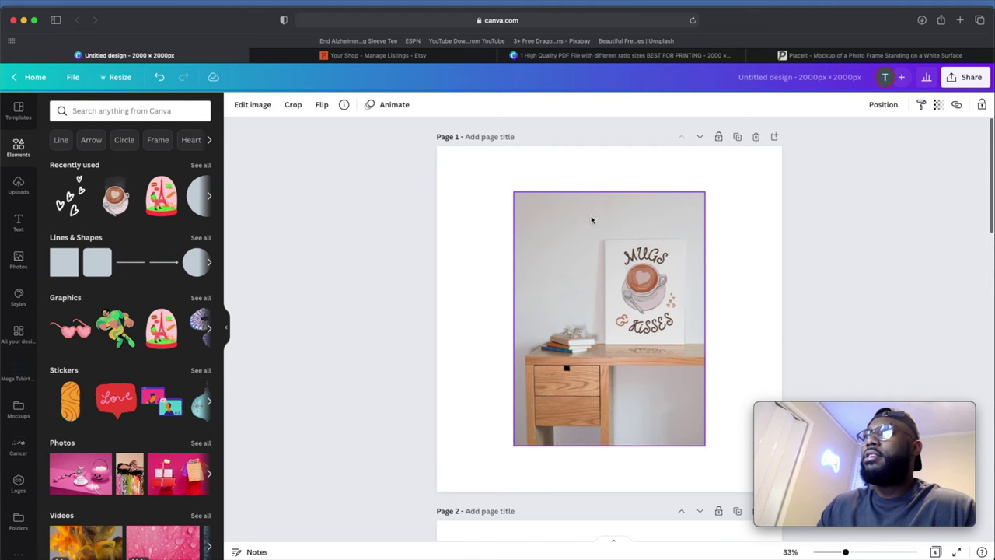
left_click(537, 207)
left_click_drag(512, 190, 389, 126)
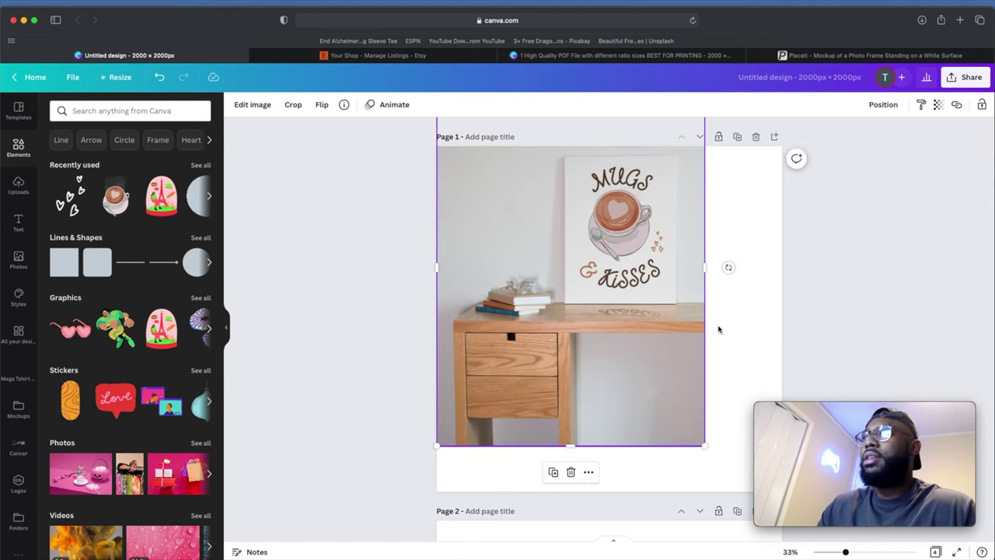
scroll(741, 337, "down", 5)
left_click_drag(706, 242, 818, 311)
scroll(820, 298, "up", 5)
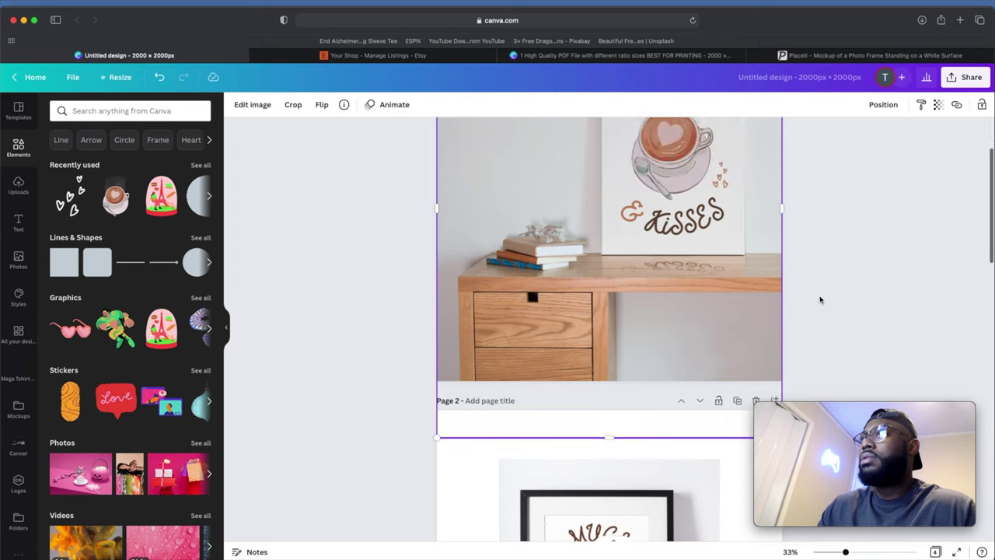
left_click(820, 295)
- Enlarge the black-framed mockup on page 2 to fill its page, and return to page 1
scroll(822, 298, "down", 6)
left_click(666, 262)
scroll(667, 263, "up", 1)
scroll(490, 220, "up", 1)
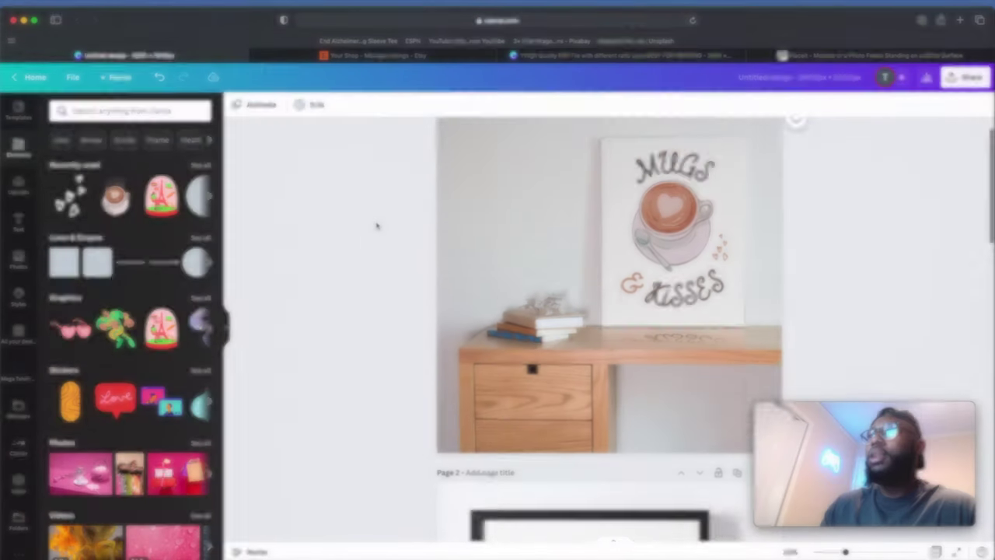
scroll(377, 225, "up", 1)
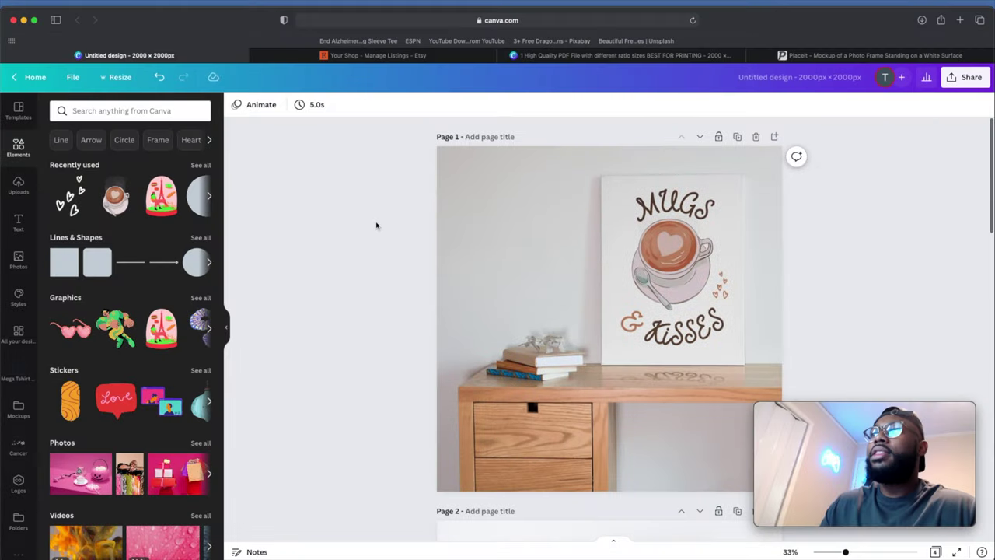
- Sharpen the page 1 background image by lowering its Blur adjustment to about -9
left_click(493, 230)
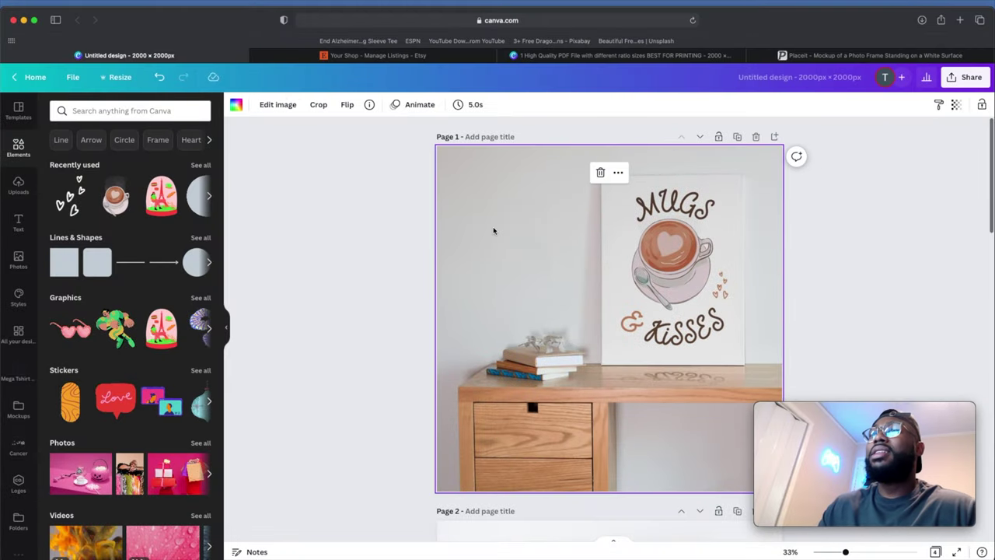
left_click(278, 104)
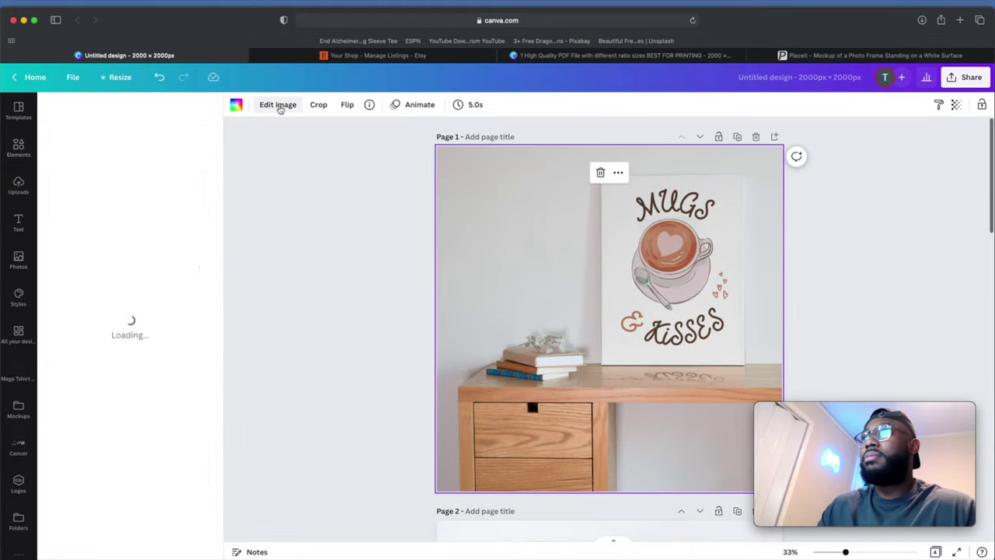
left_click(201, 308)
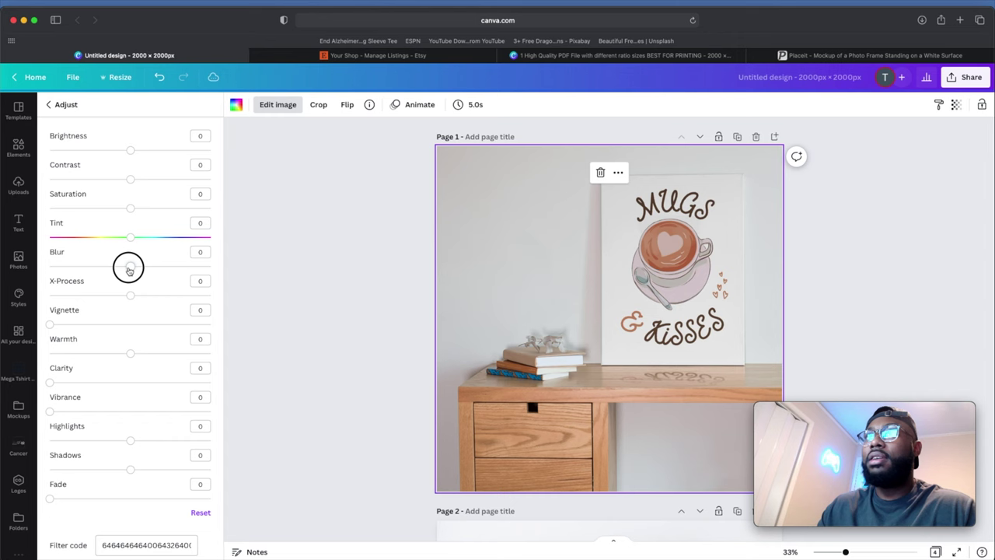
left_click_drag(127, 271, 122, 270)
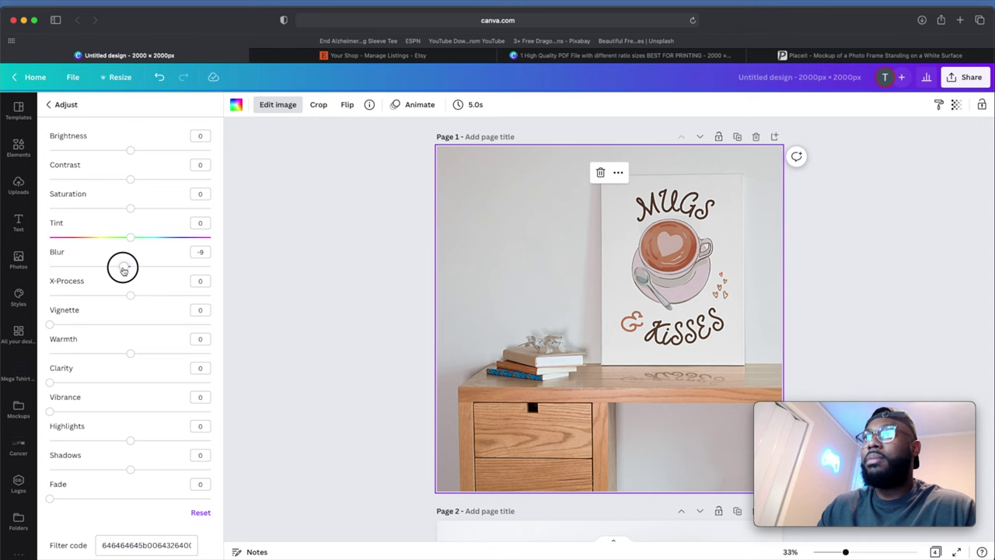
left_click_drag(123, 270, 122, 270)
scroll(555, 365, "down", 2)
scroll(553, 362, "up", 2)
left_click(370, 313)
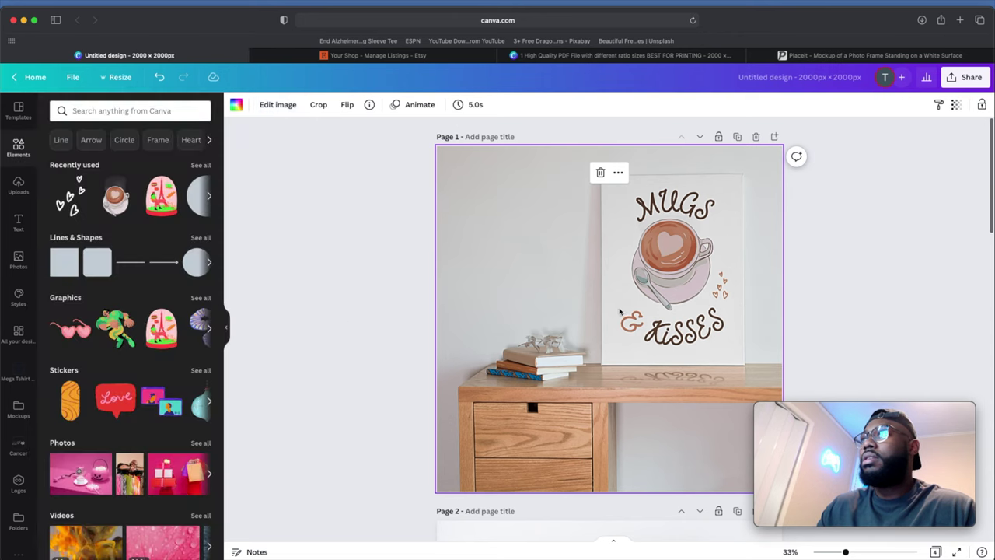
- Set the Blur adjustment of the black-framed mockup on page 2 to -10
scroll(537, 327, "down", 9)
scroll(547, 307, "down", 1)
left_click(544, 304)
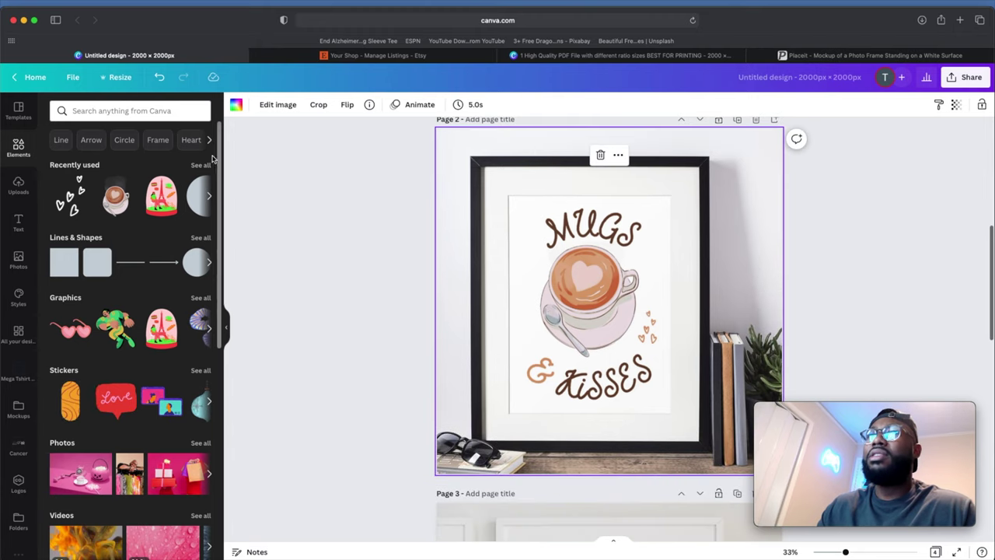
left_click(121, 78)
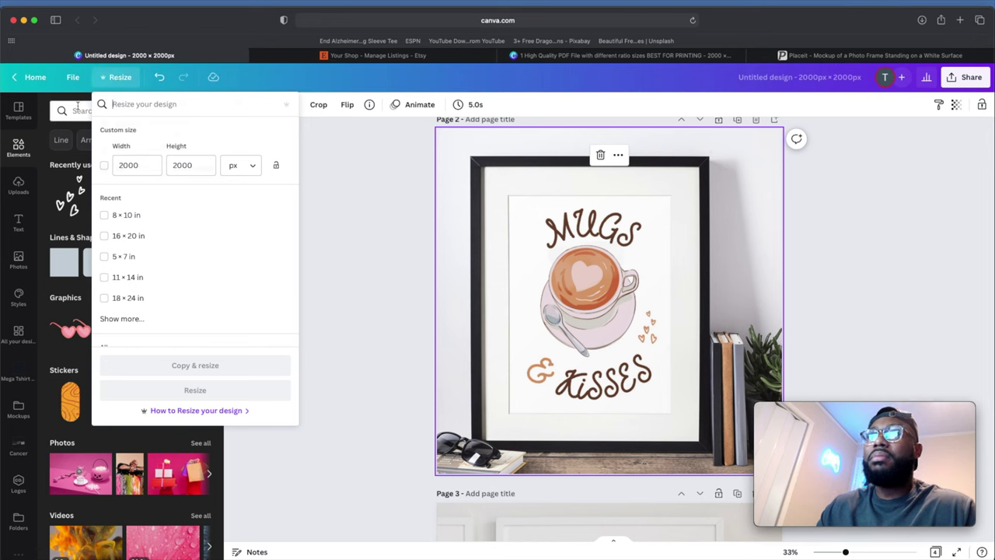
left_click(416, 202)
left_click(497, 207)
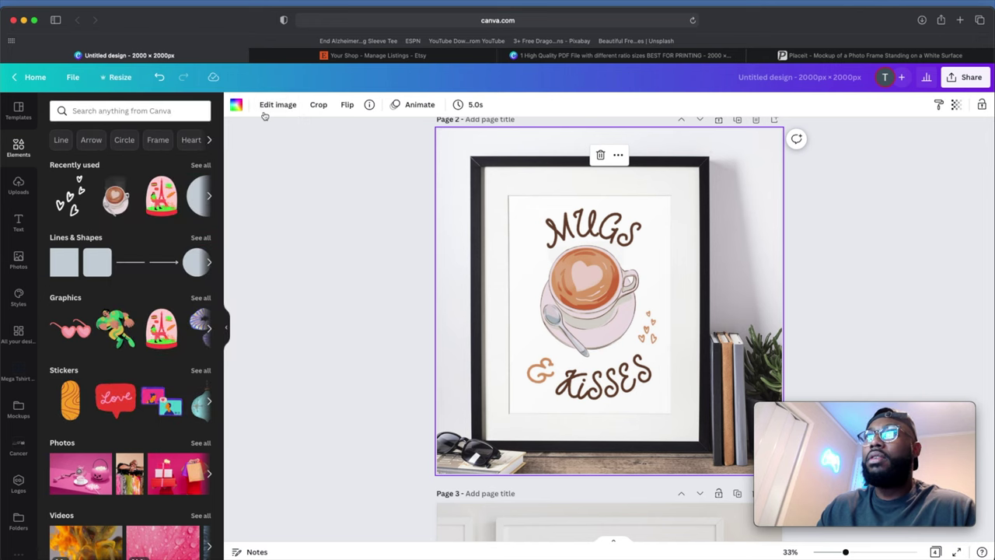
left_click(269, 104)
left_click(201, 307)
left_click(202, 253)
key("BackSpace")
type("-")
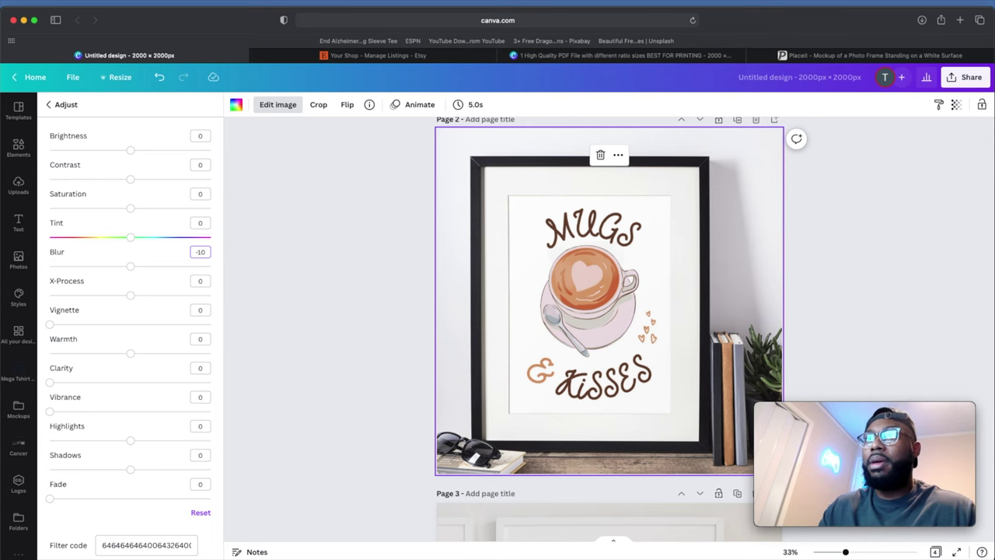
type("10")
key("Return")
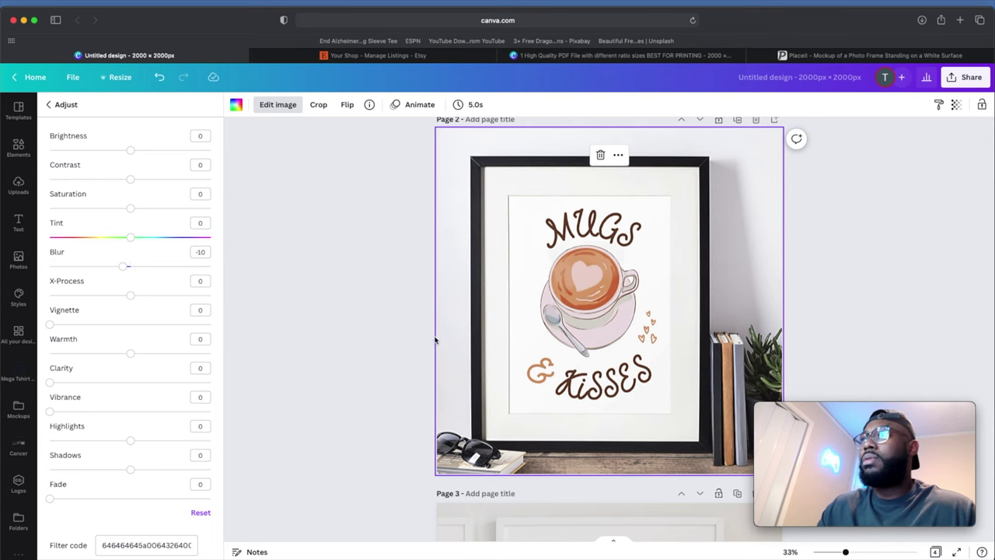
scroll(436, 340, "down", 5)
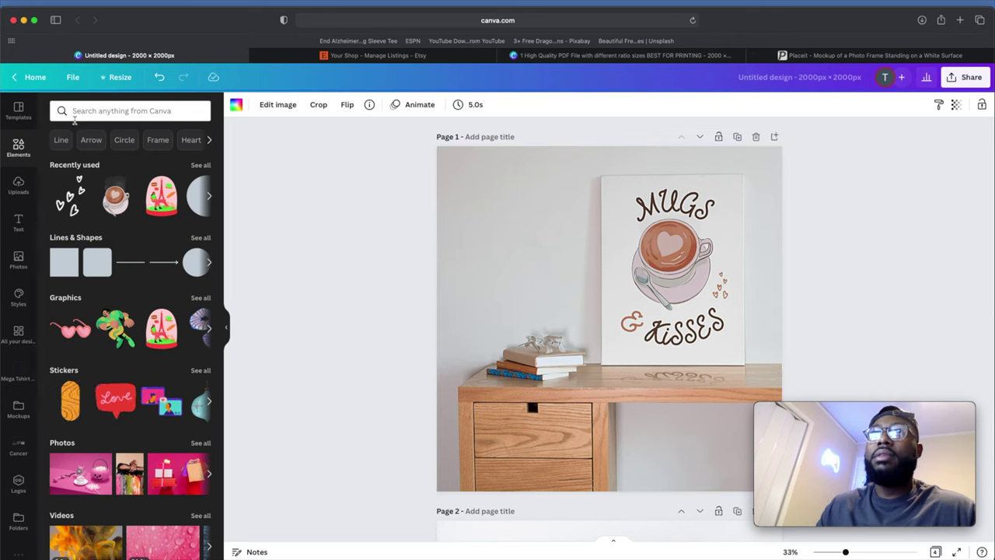
- Search the elements for "shape", add a brown rounded square to page 1, and place it on the wall beside the poster
left_click(129, 109)
type("shape")
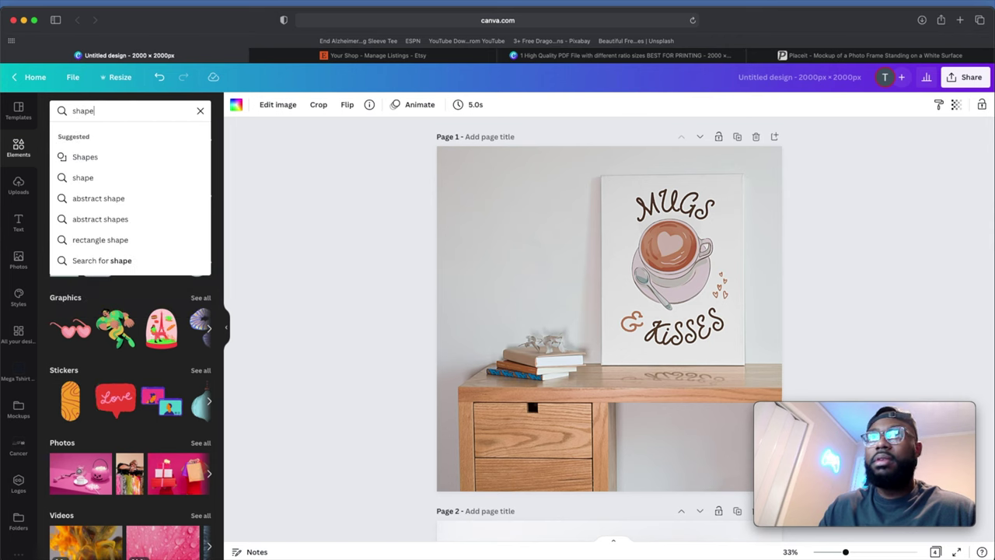
key("Return")
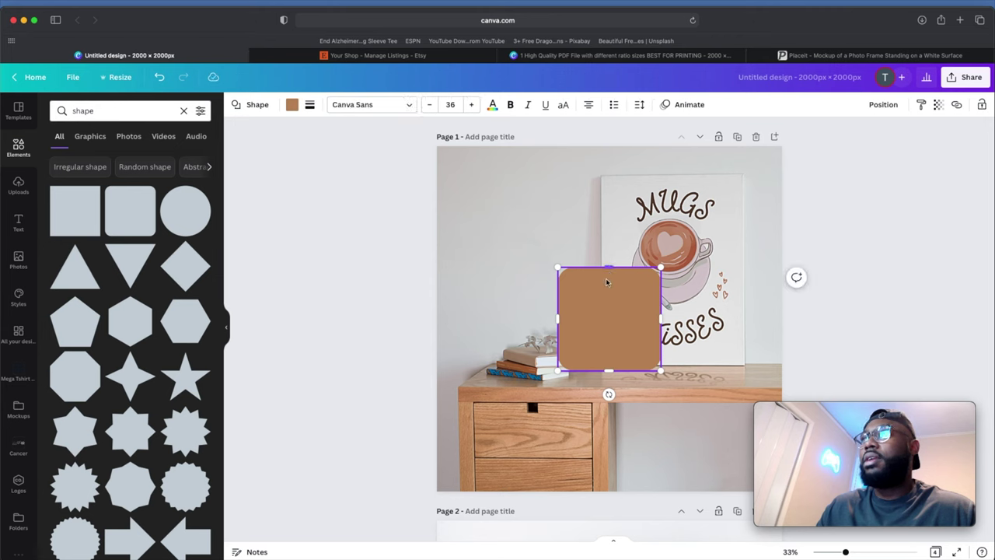
left_click_drag(598, 287, 502, 254)
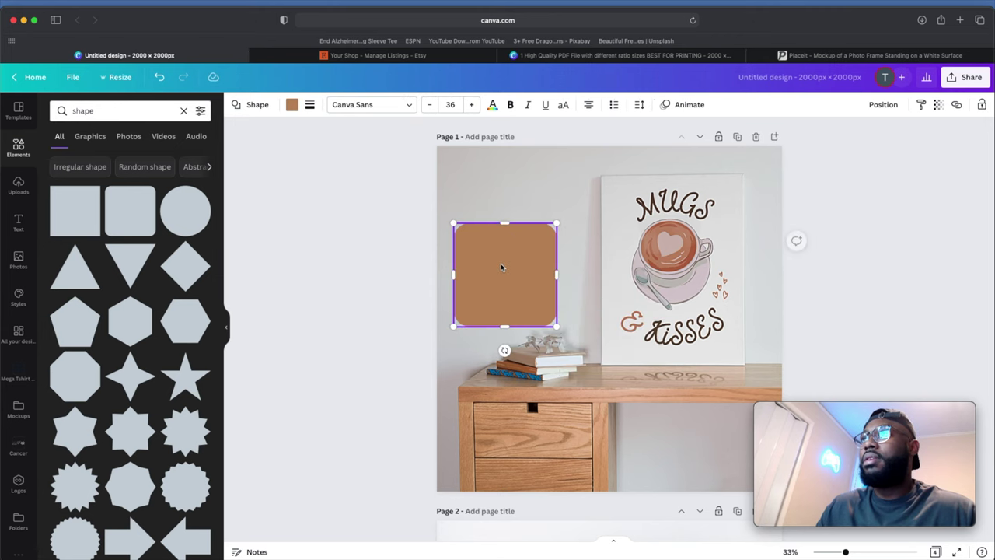
- Add a heading to page 1 that reads "Digital Download" on two lines
left_click(22, 213)
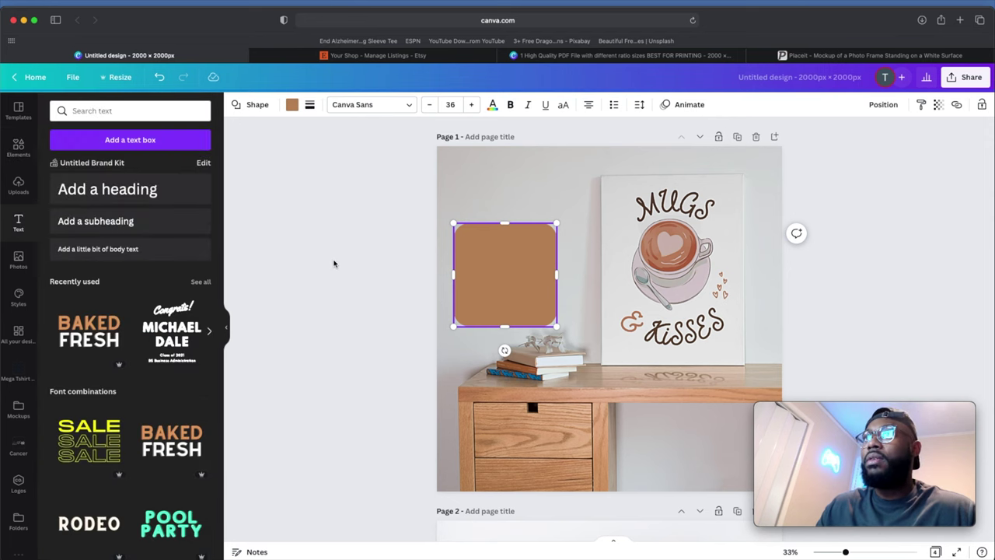
left_click(138, 198)
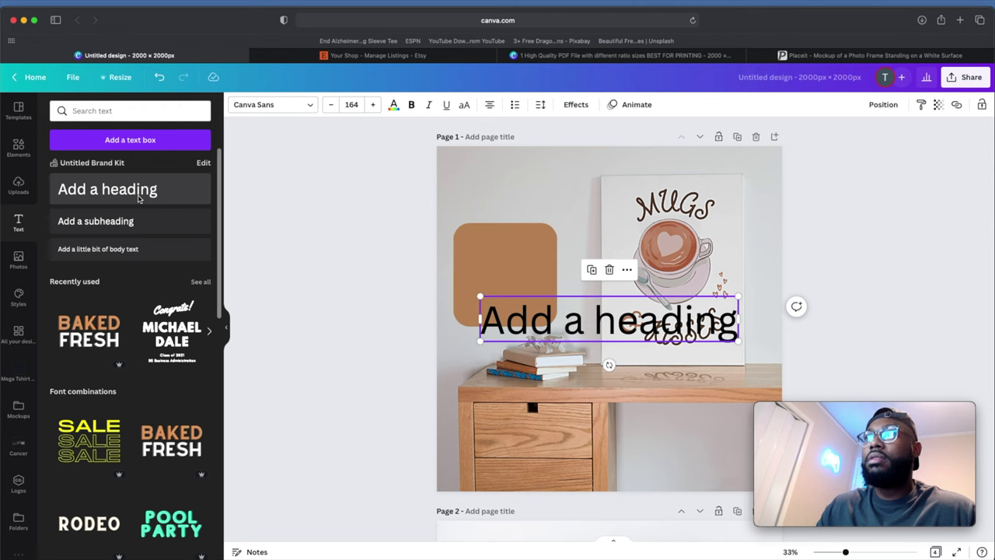
double_click(689, 321)
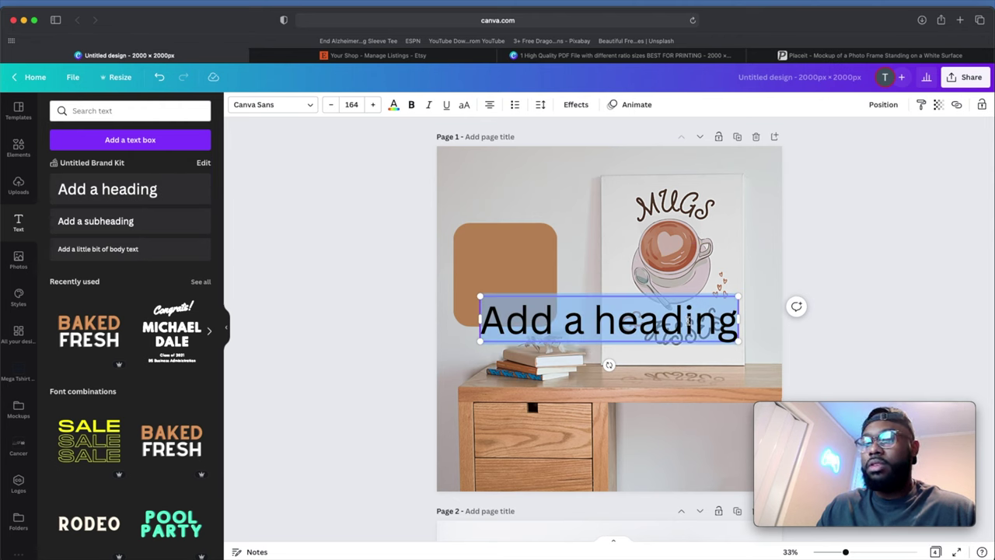
type("Digital")
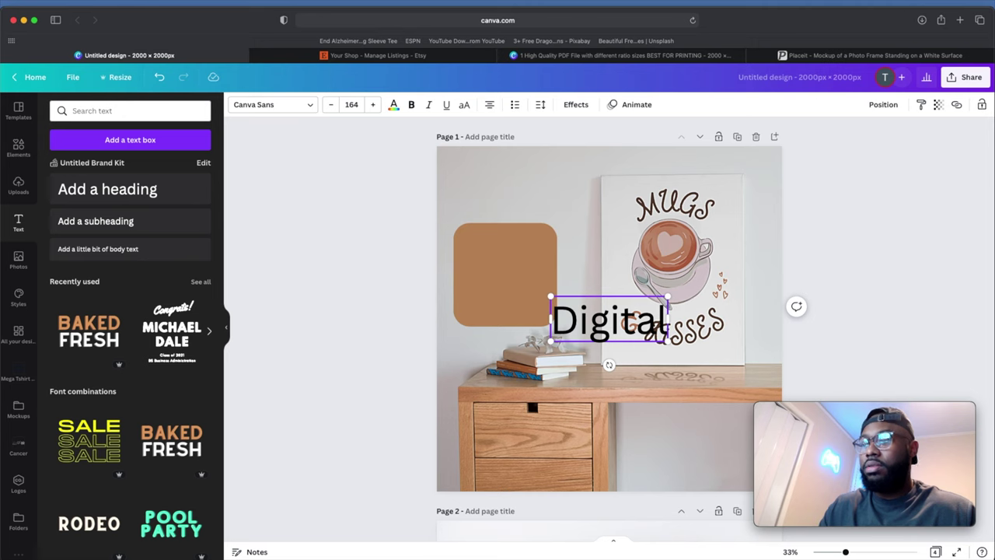
key("Return")
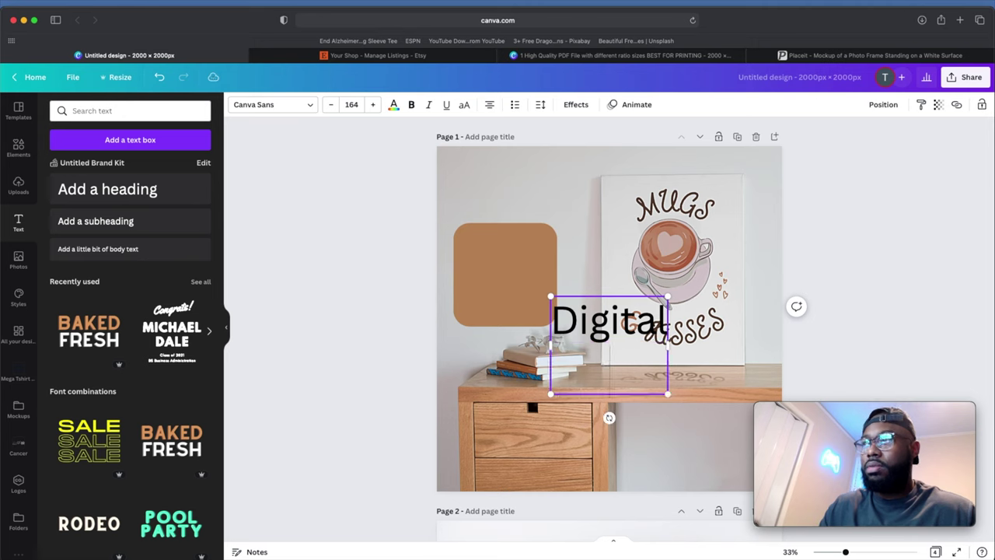
type("Down")
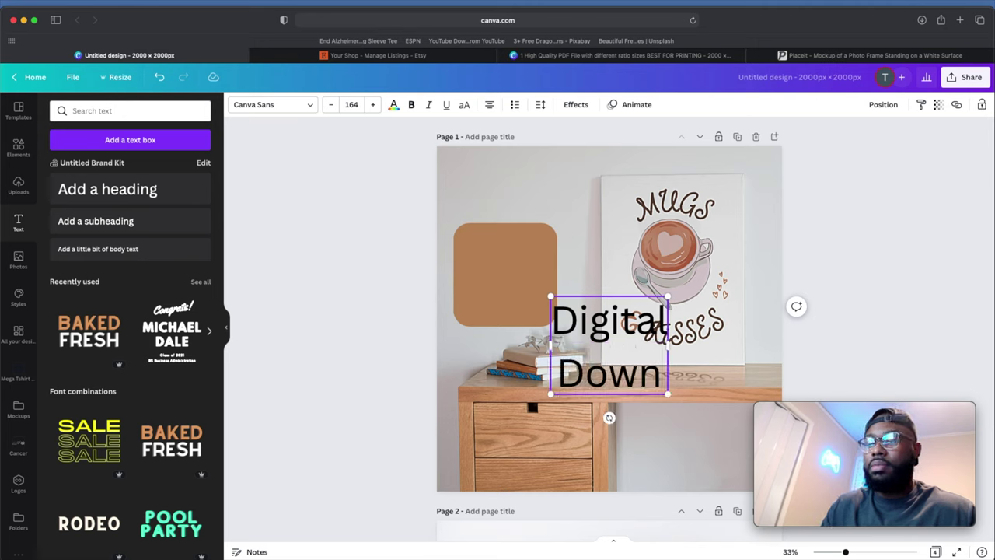
type("load")
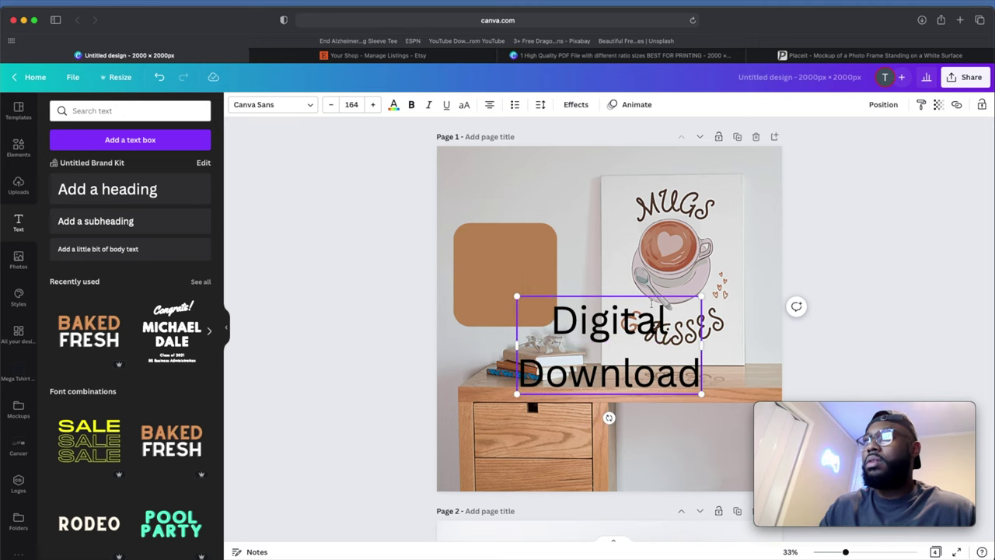
- Move the "Digital Download" heading onto the brown rounded square and shrink it to size 85.4 to fit inside
left_click_drag(597, 287, 512, 223)
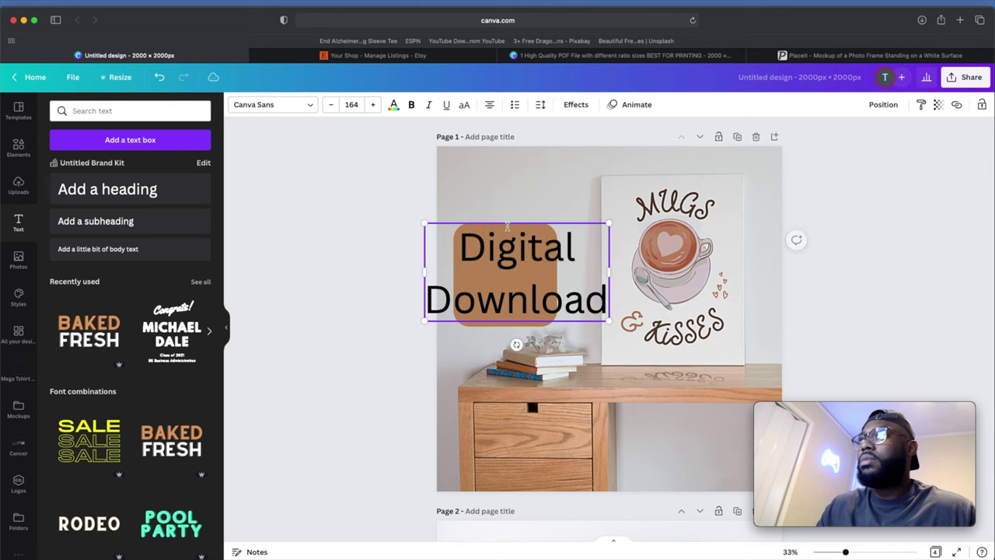
left_click_drag(609, 222, 558, 248)
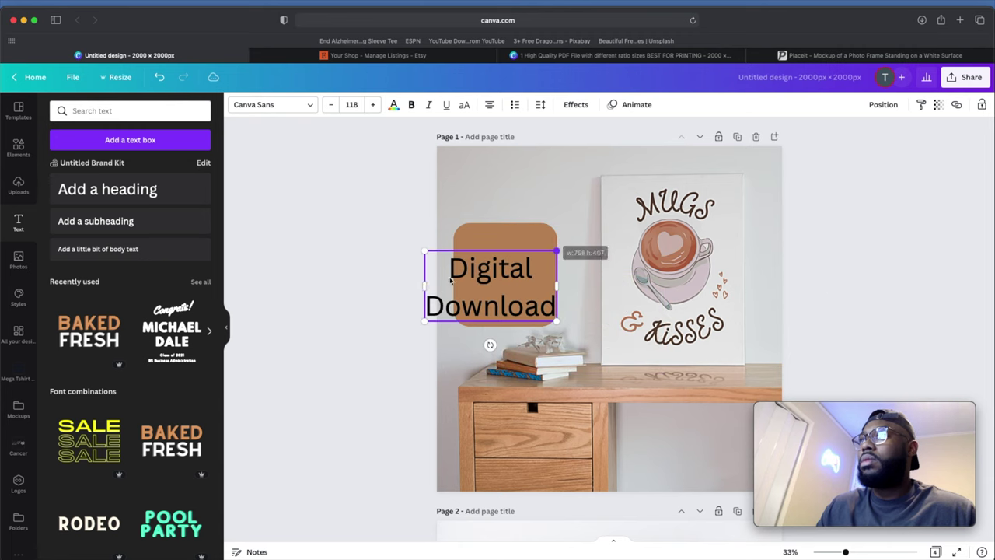
left_click_drag(424, 312, 461, 302)
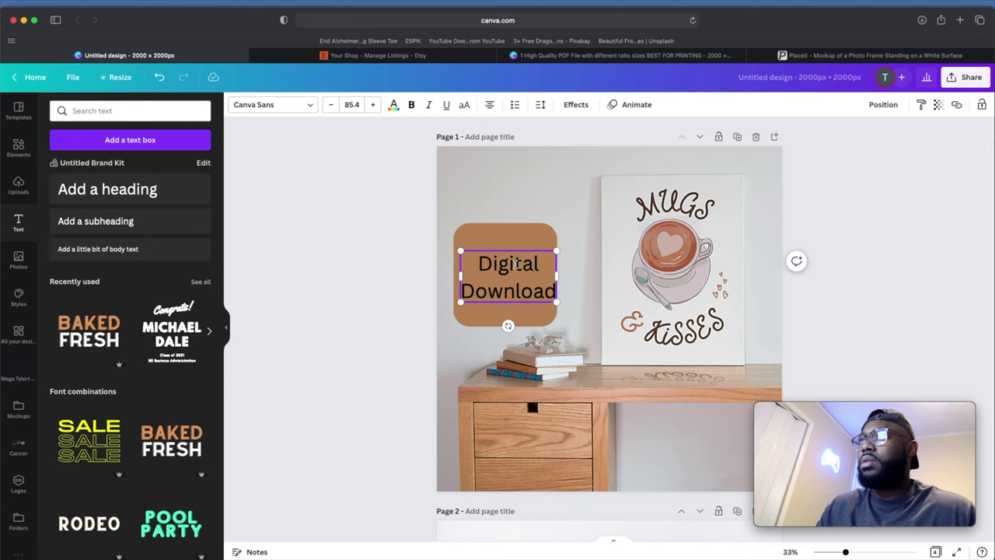
- Centre the "Digital Download" heading on the brown rounded square and set its line spacing to 0.83
left_click_drag(509, 248, 498, 247)
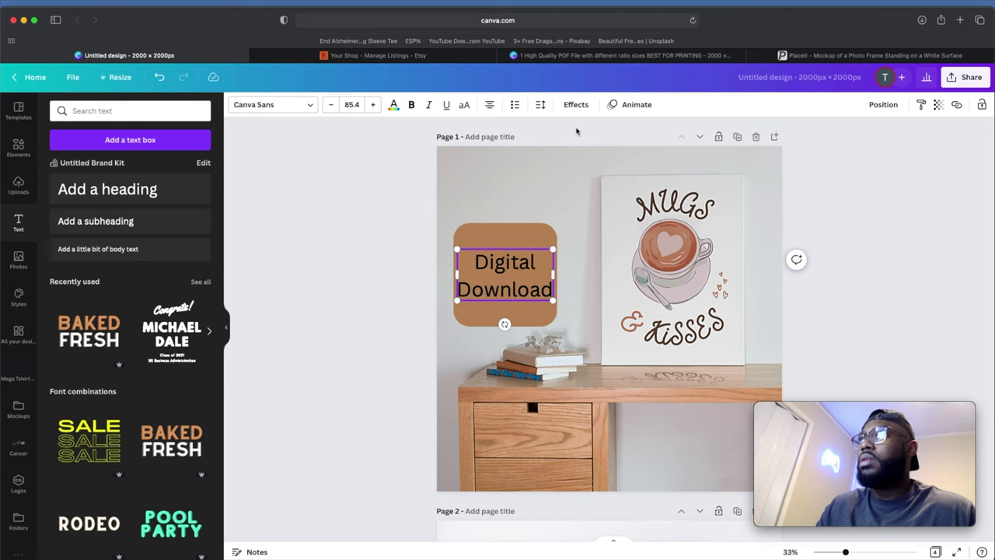
left_click(541, 104)
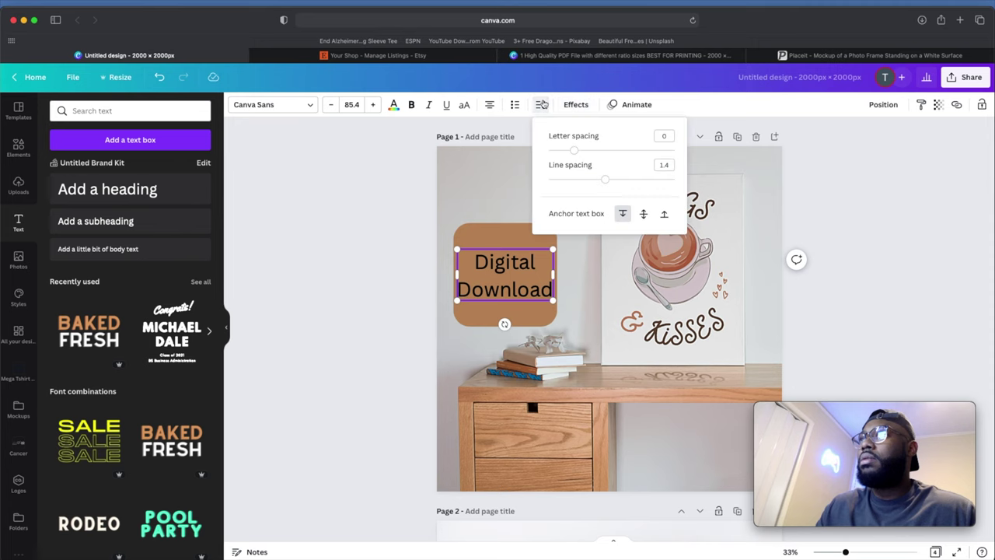
left_click_drag(606, 182, 570, 187)
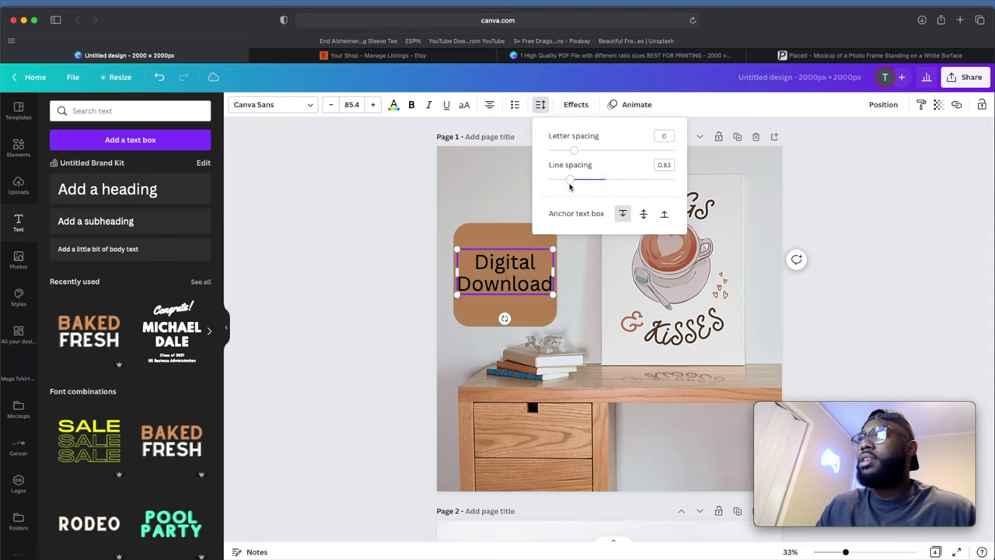
left_click(402, 202)
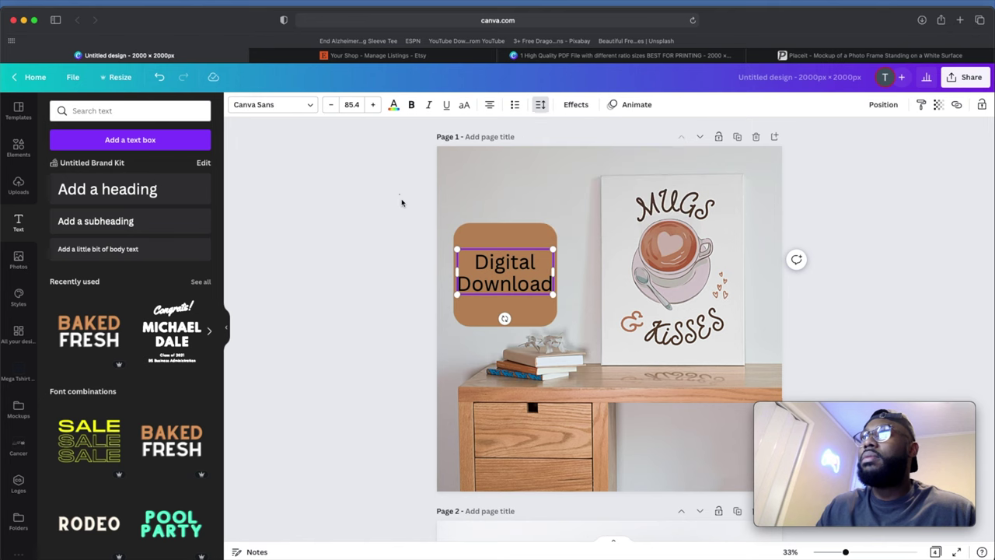
- Change the "Digital Download" heading's font to Anton and enlarge it to size 112 to span the rounded square's width
left_click(307, 111)
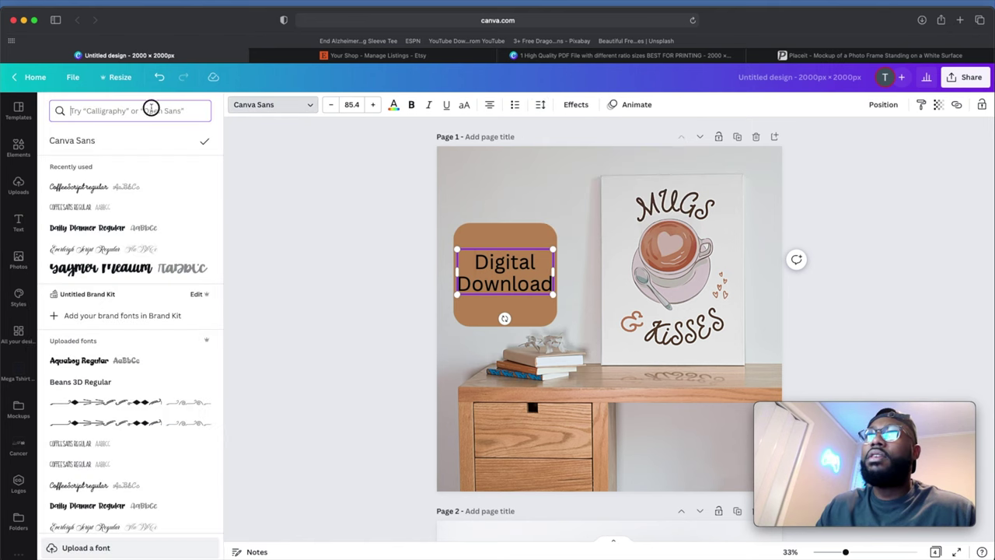
left_click(491, 264)
left_click_drag(470, 252, 456, 243)
left_click_drag(543, 297, 555, 304)
- Shorten the brown rounded square from above and below so it fits closely around the two-line heading
left_click(509, 315)
left_click_drag(505, 223, 505, 239)
left_click_drag(505, 328, 505, 308)
left_click(438, 272)
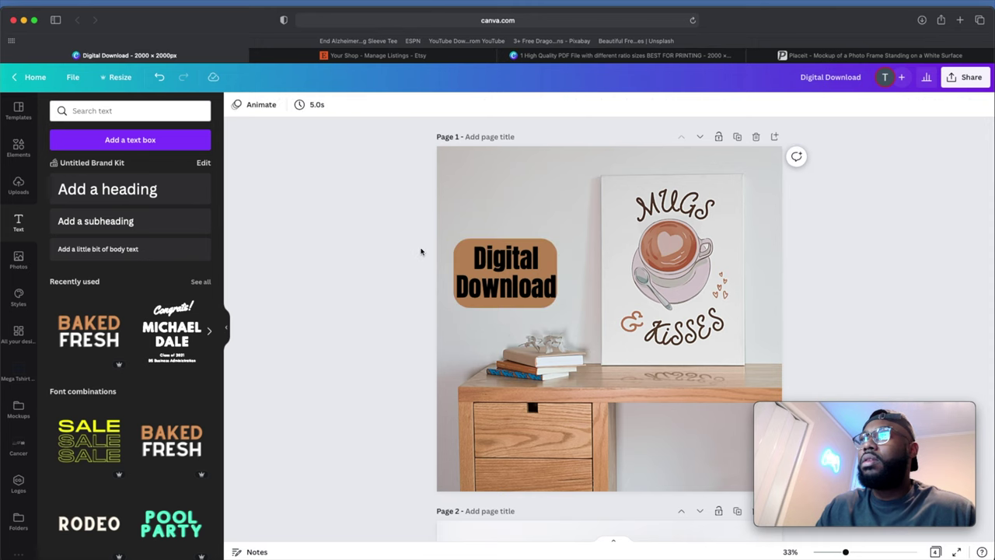
- Group the "Digital Download" heading with its brown rounded shape and make the group slightly transparent
left_click_drag(415, 233, 493, 273)
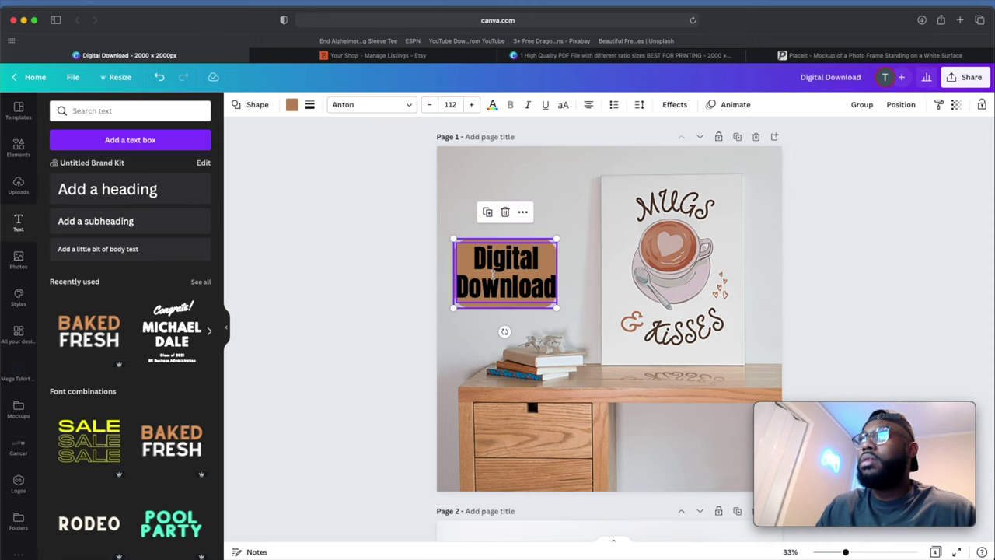
left_click(855, 104)
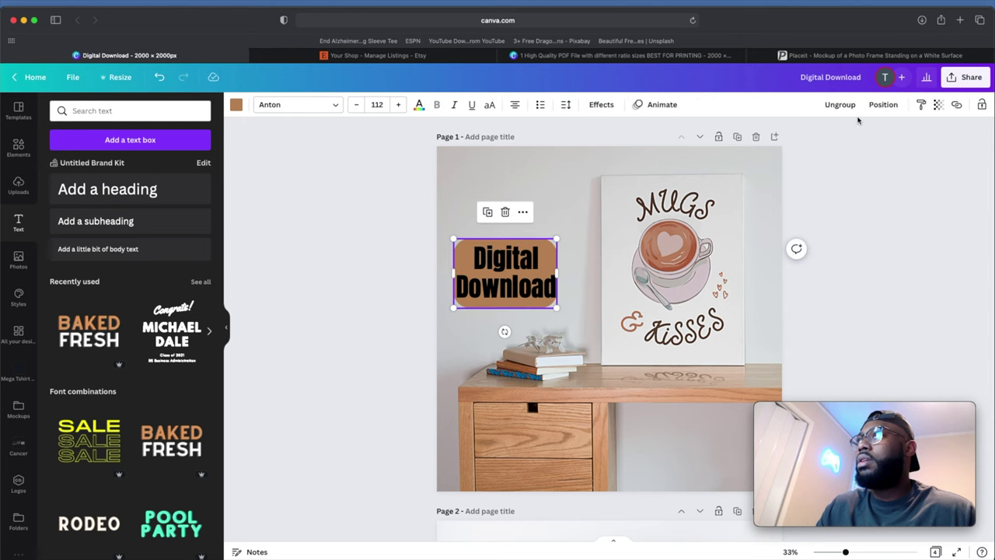
left_click(937, 104)
left_click_drag(932, 147, 907, 155)
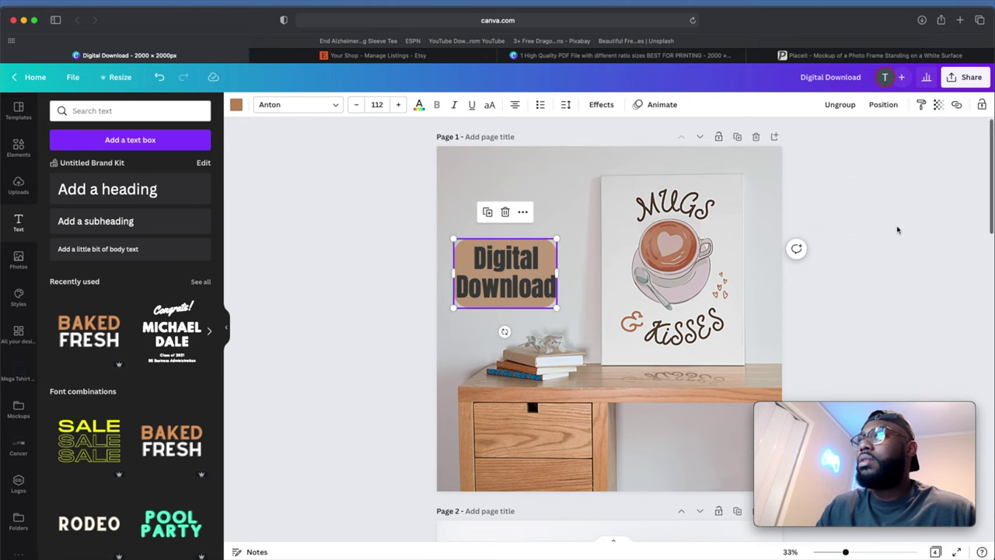
- Move the "Digital Download" label group to the lower right corner of the page 1 mockup, beneath the desk
scroll(898, 227, "down", 2)
left_click(507, 190)
left_click_drag(507, 190, 699, 331)
left_click(696, 331)
left_click(696, 331)
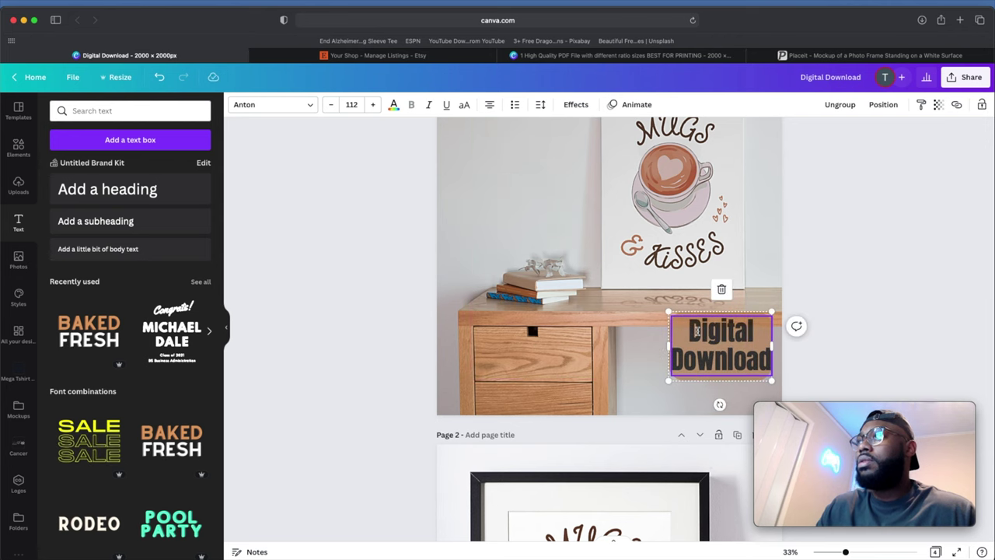
- Paste a copy of the "Digital Download" label onto the mockups on pages 2, 3 and 4
scroll(692, 311, "down", 10)
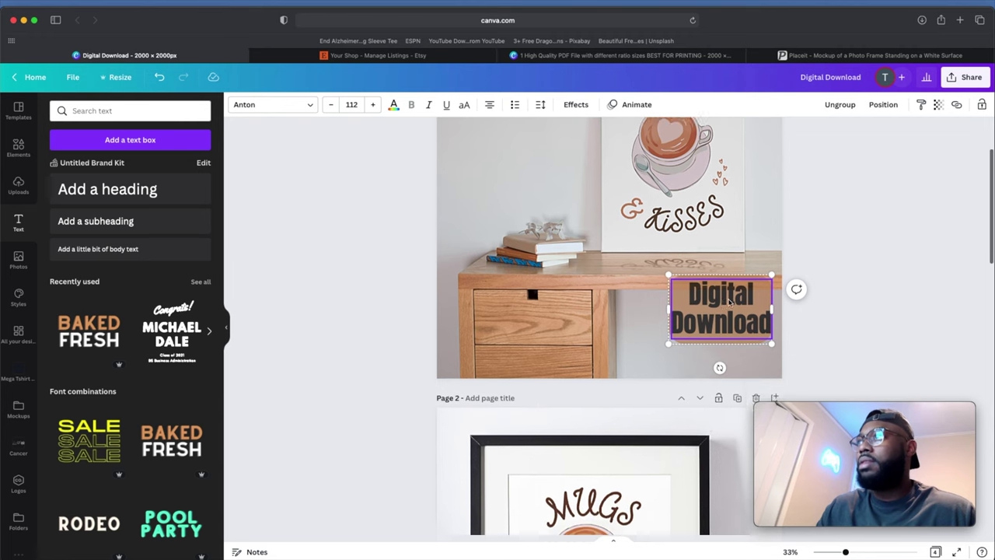
left_click(681, 281)
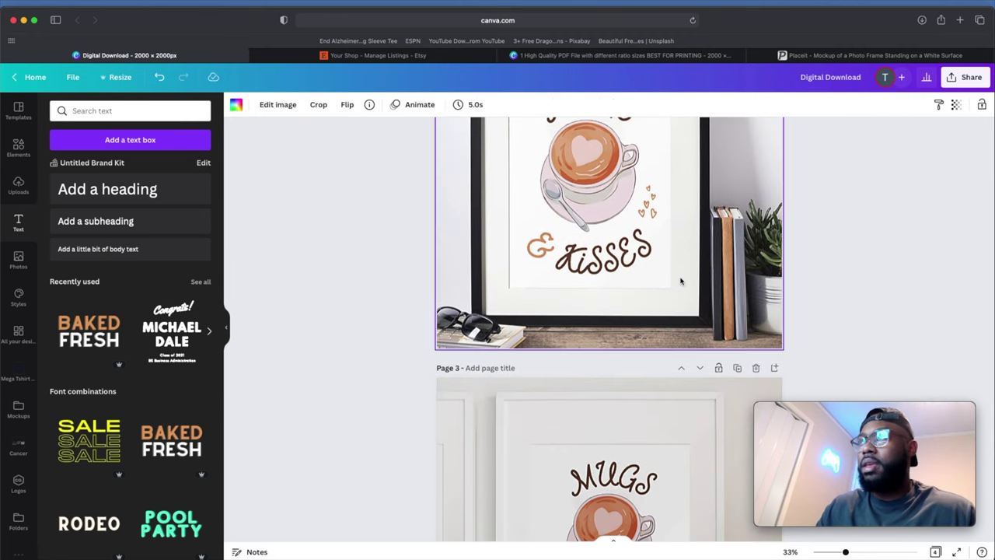
key("super+v")
scroll(646, 298, "down", 8)
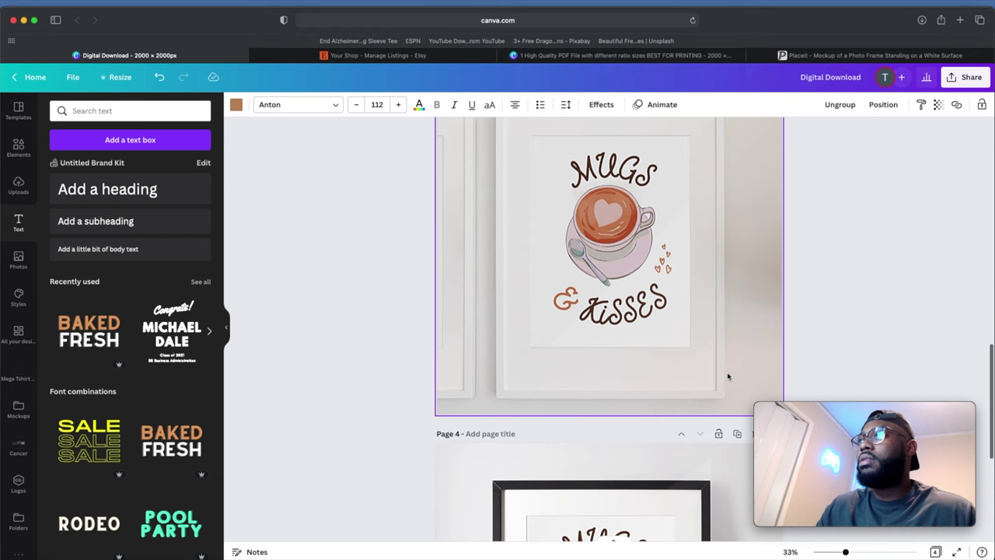
key("super+v")
scroll(657, 314, "down", 5)
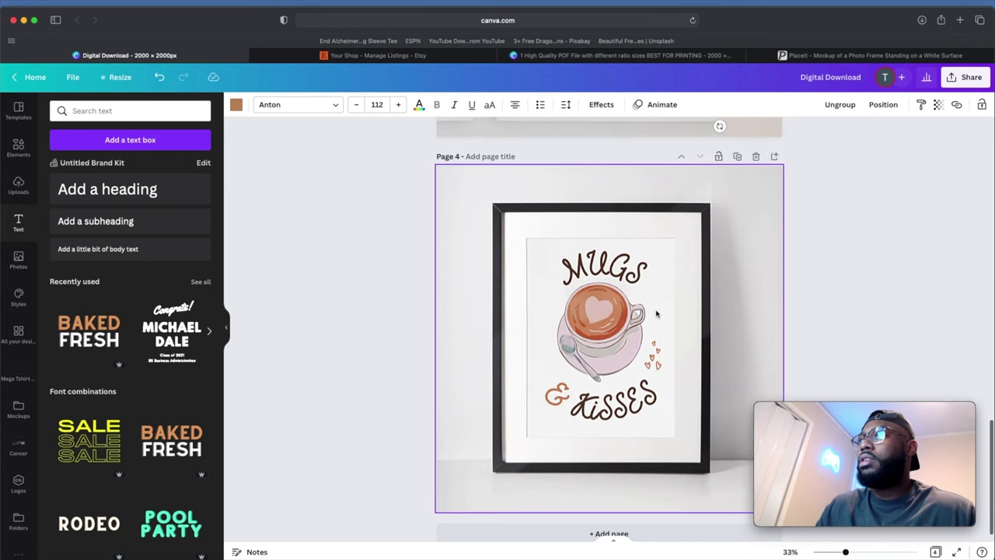
left_click(717, 381)
key("super+v")
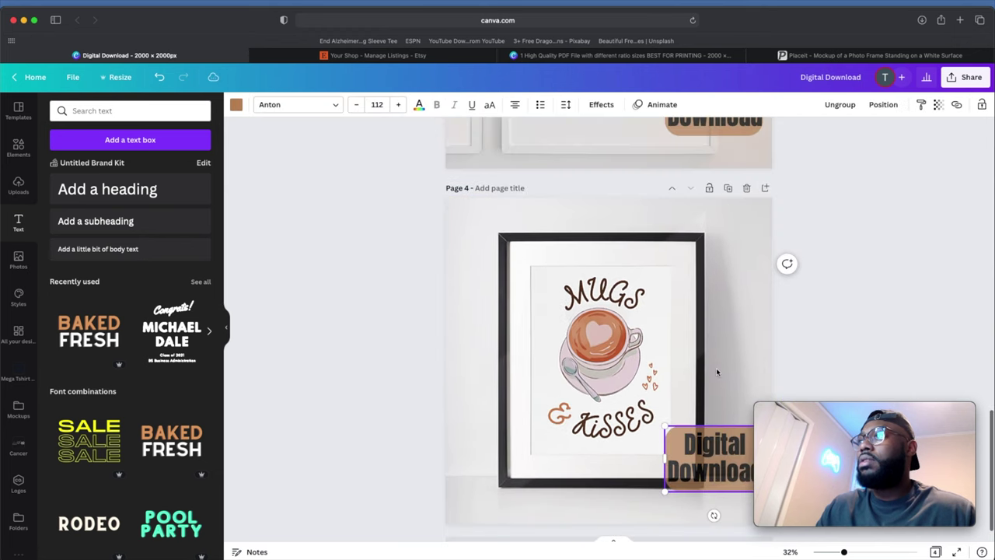
- Check the "Digital Download" label on the mockup pages and open the design's sharing options
scroll(716, 365, "up", 4)
scroll(715, 365, "up", 2)
scroll(715, 365, "down", 5)
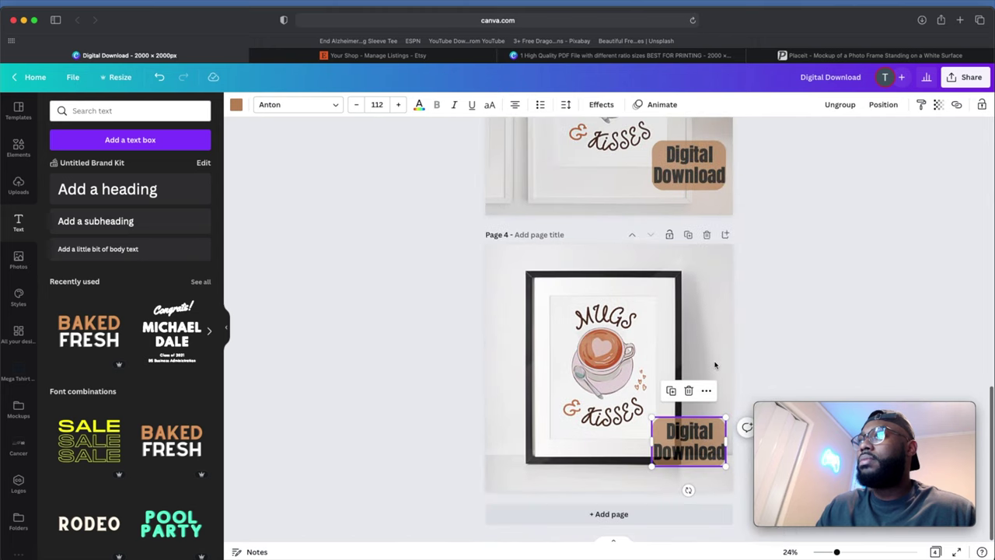
left_click_drag(837, 552, 840, 552)
left_click(796, 349)
scroll(744, 382, "down", 1)
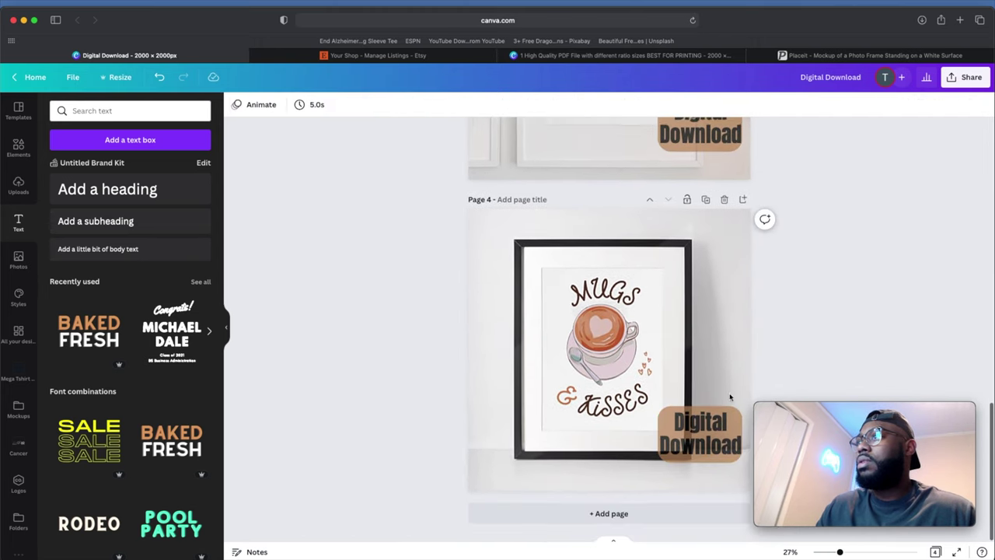
scroll(835, 341, "up", 15)
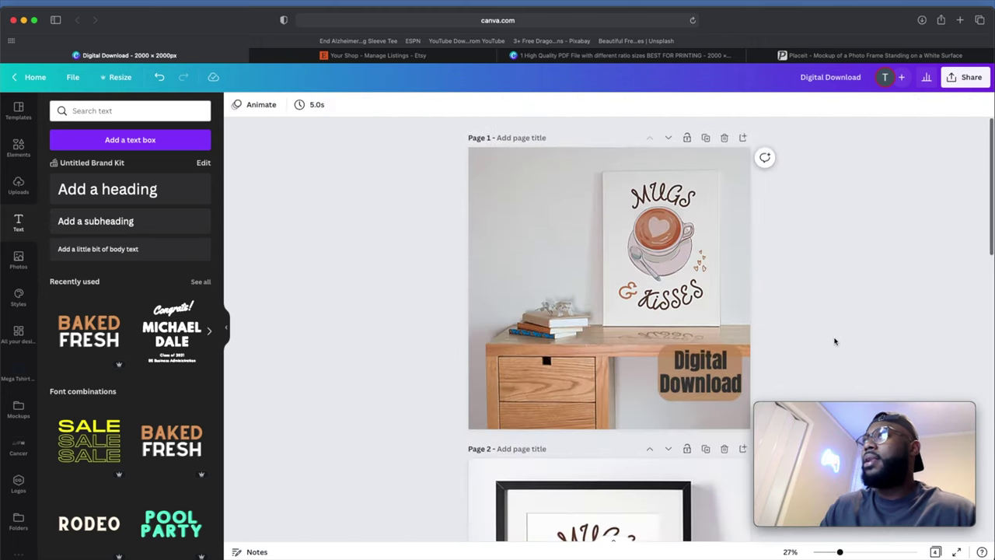
left_click(966, 77)
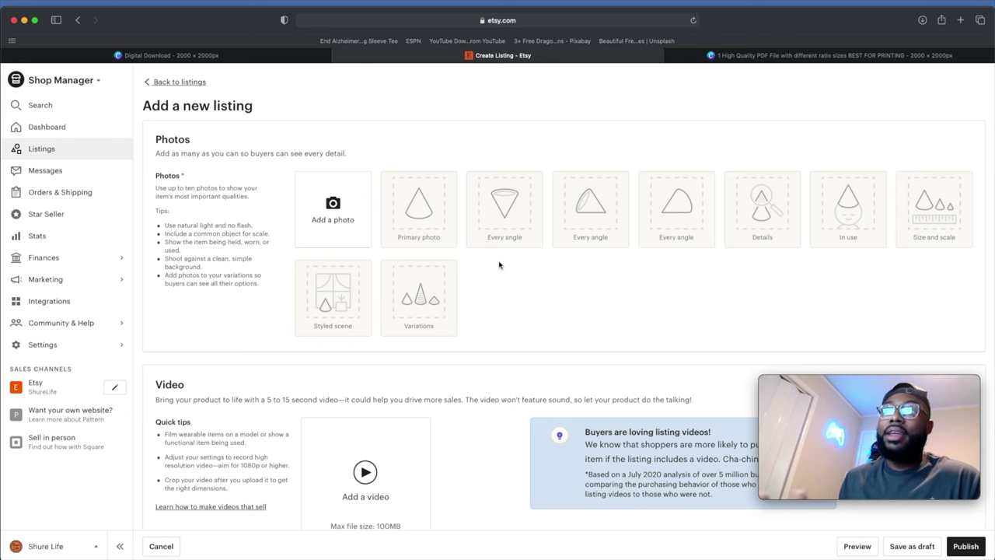
- Upload 1.png, 2.png, 3.png and 4.png from the Digital Download folder as photos of the new Etsy listing
left_click(334, 185)
left_click(440, 249)
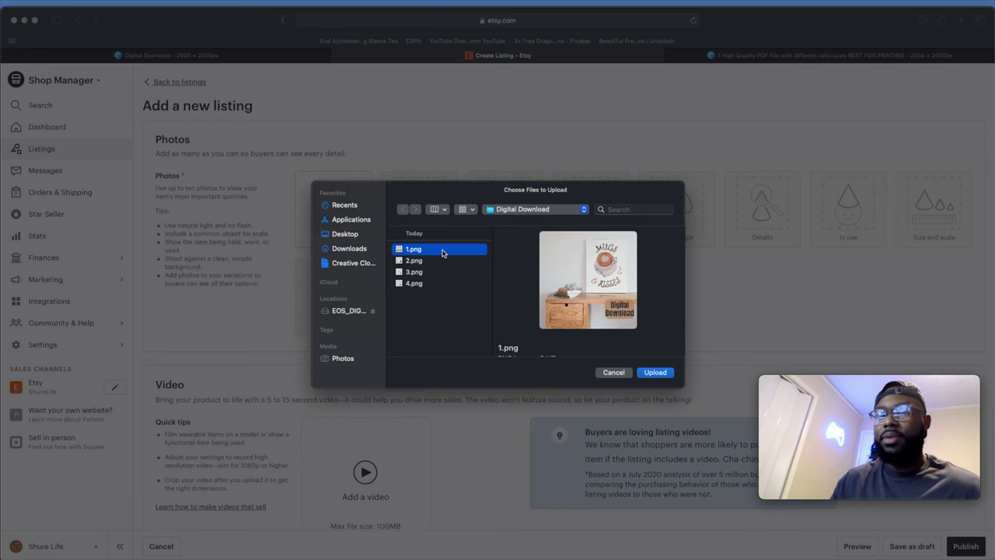
key("shift+Down")
key("shift+Down")
key("shift+Down")
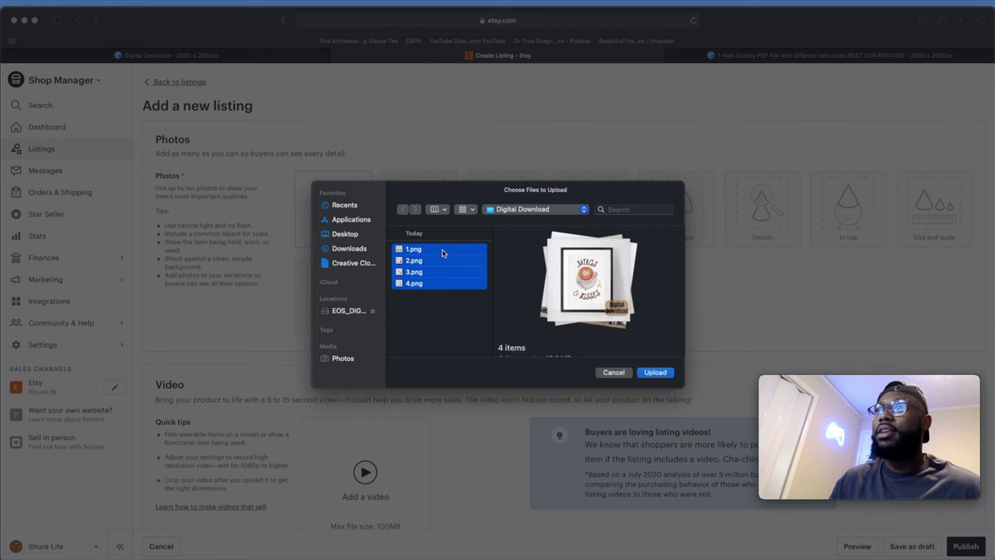
left_click(659, 378)
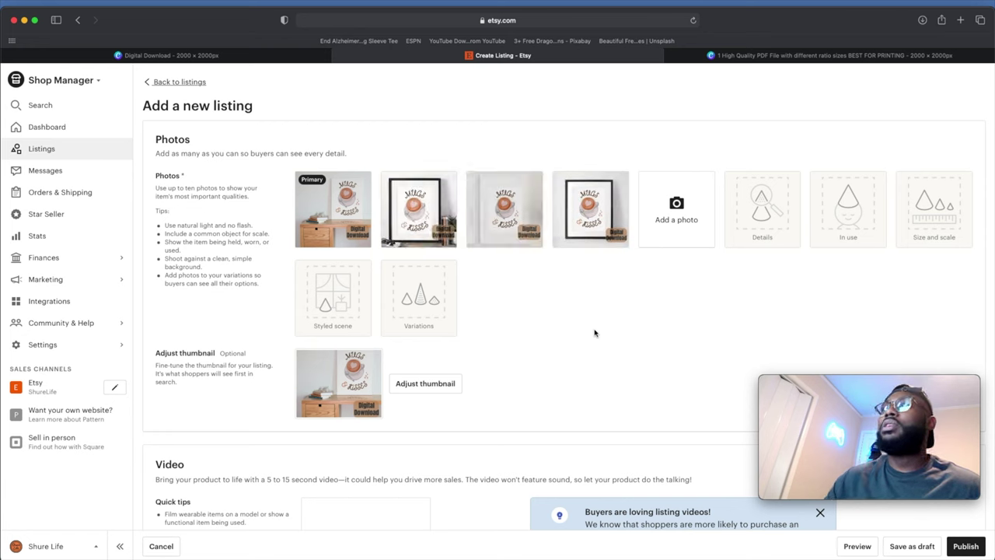
- Check the "What You Receive" design in Canva and upload its PNG from the recent files as the Etsy listing's fifth photo
left_click(777, 55)
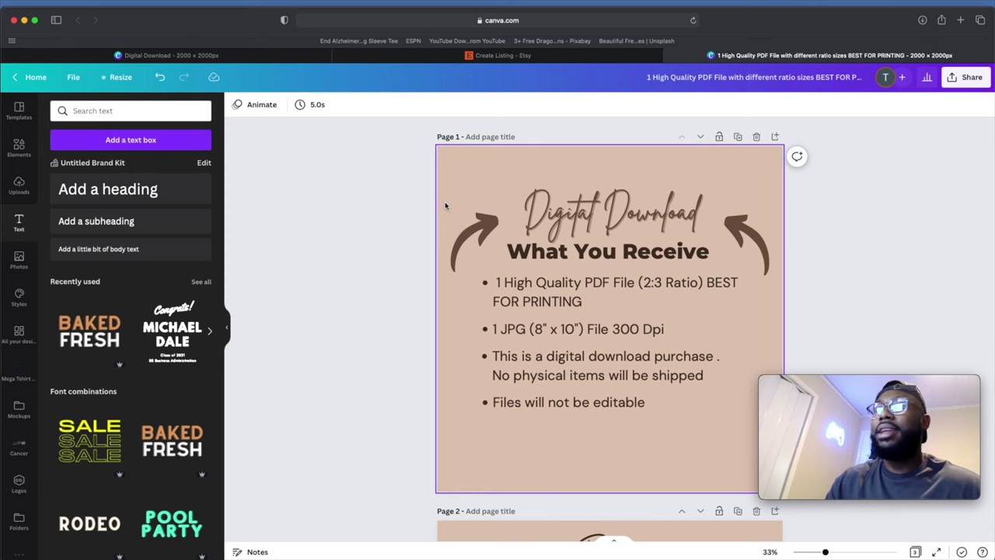
left_click(467, 55)
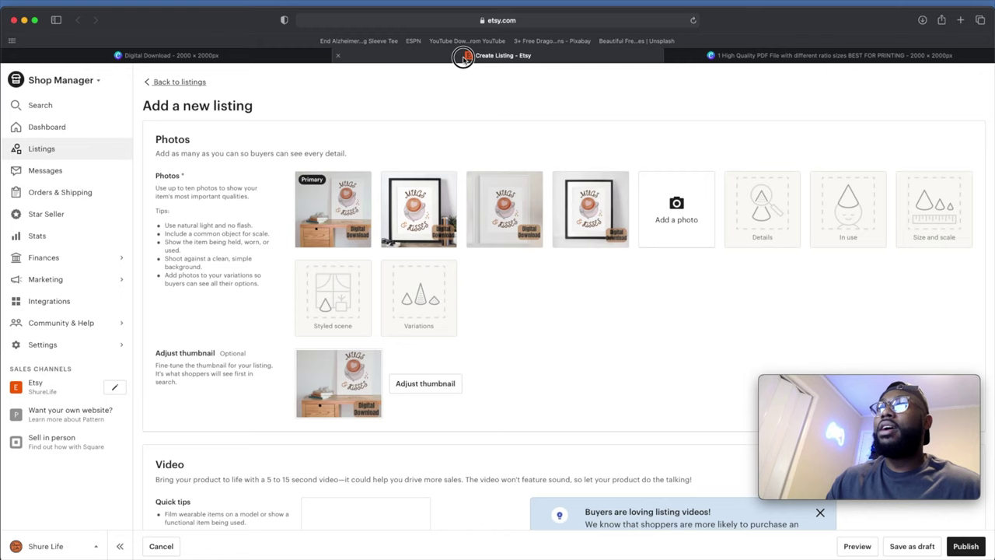
left_click(676, 195)
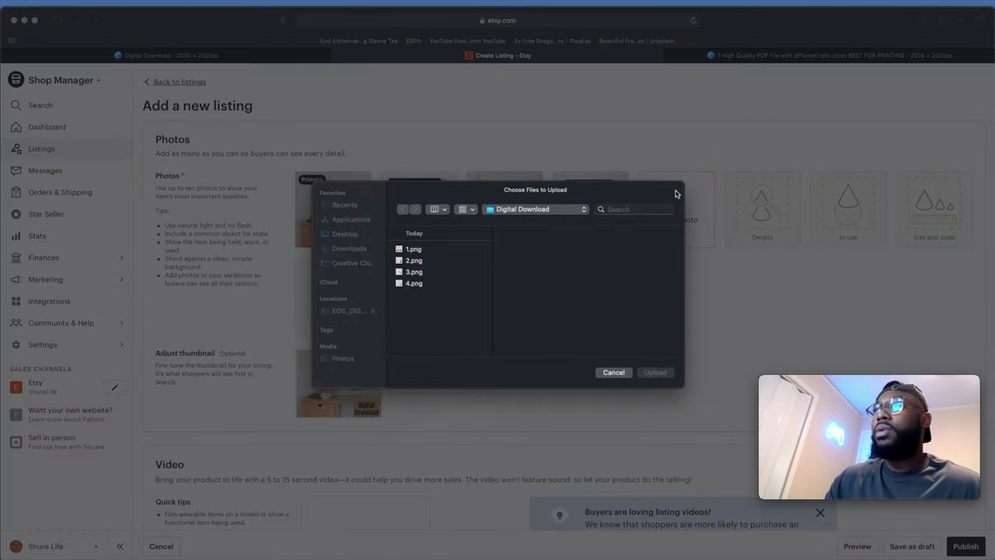
left_click(356, 205)
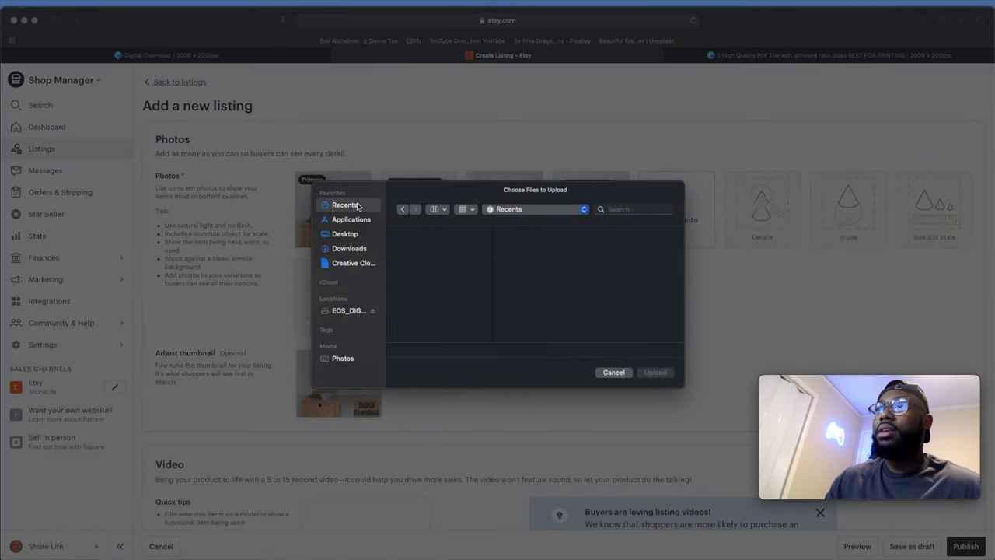
left_click(437, 249)
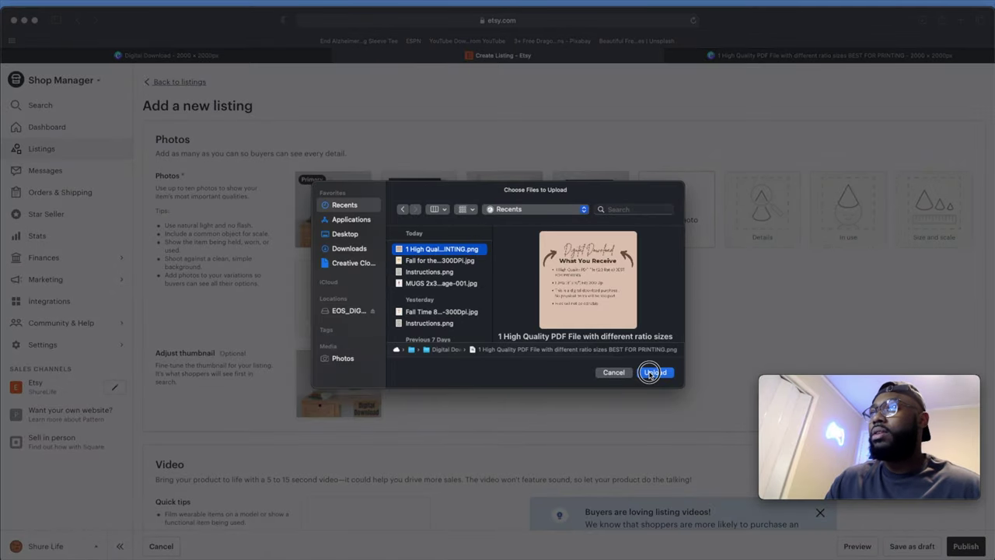
left_click(653, 371)
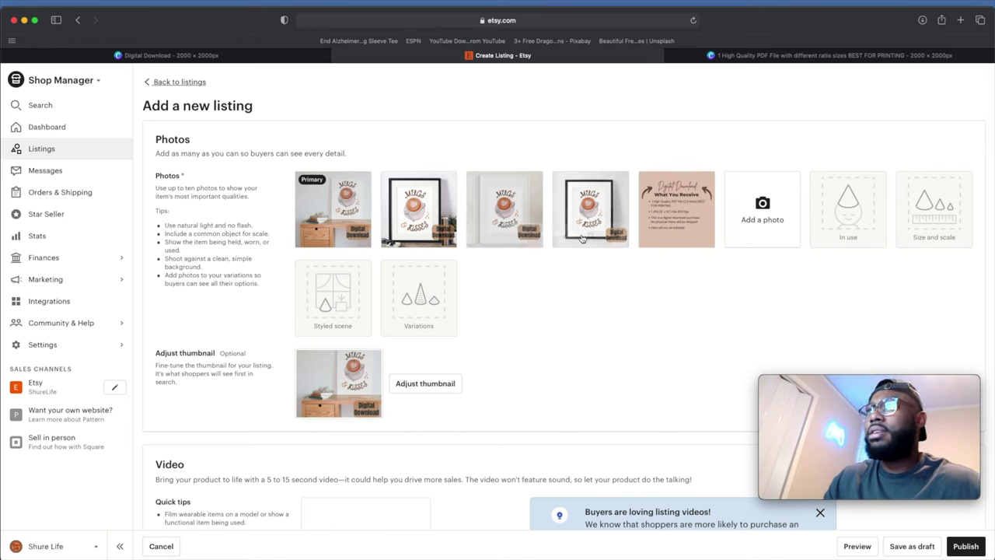
- Make the fourth photo, the black-framed mockup, the primary listing photo and save its thumbnail
left_click_drag(584, 206, 279, 205)
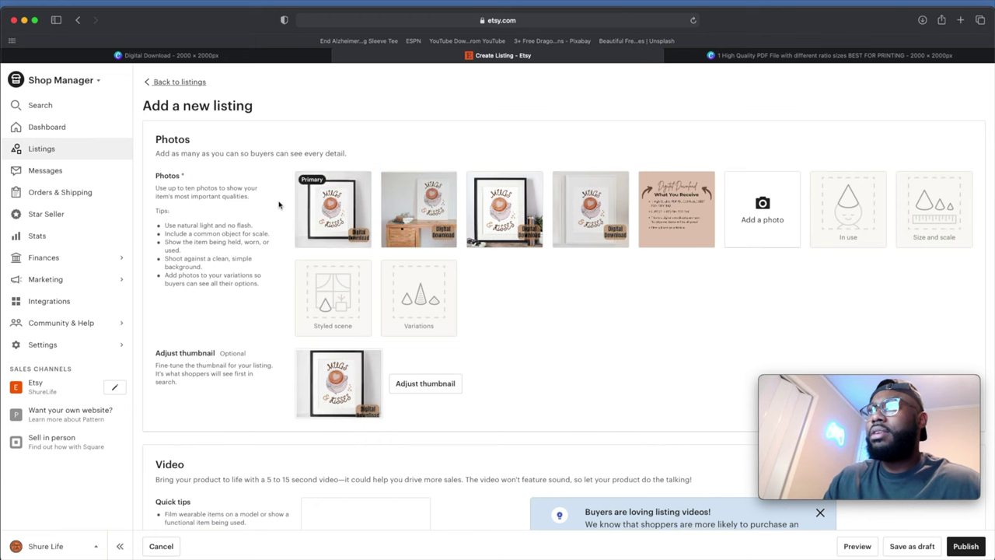
left_click(416, 389)
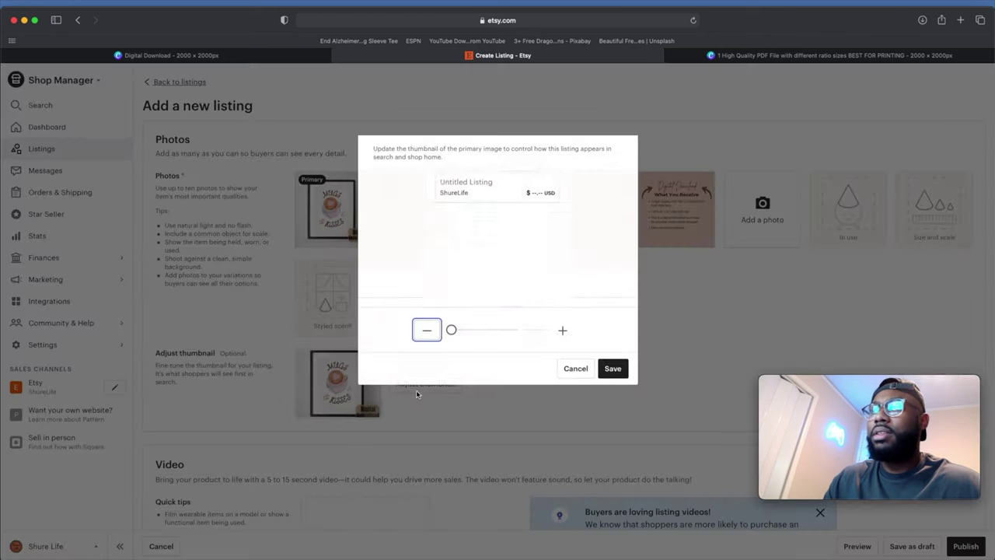
left_click(607, 370)
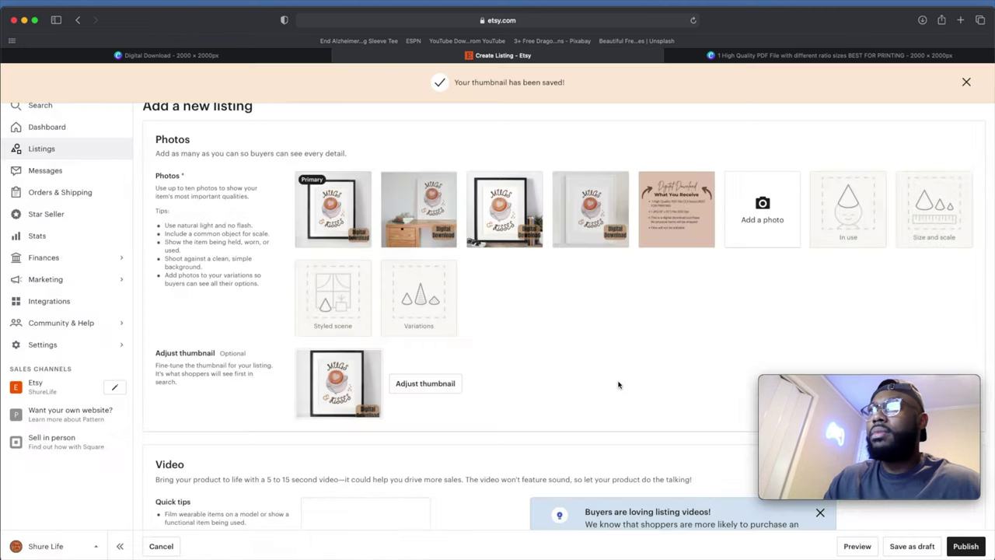
- Look over the new listing form from the photos through the Video section to Listing details
scroll(583, 372, "down", 3)
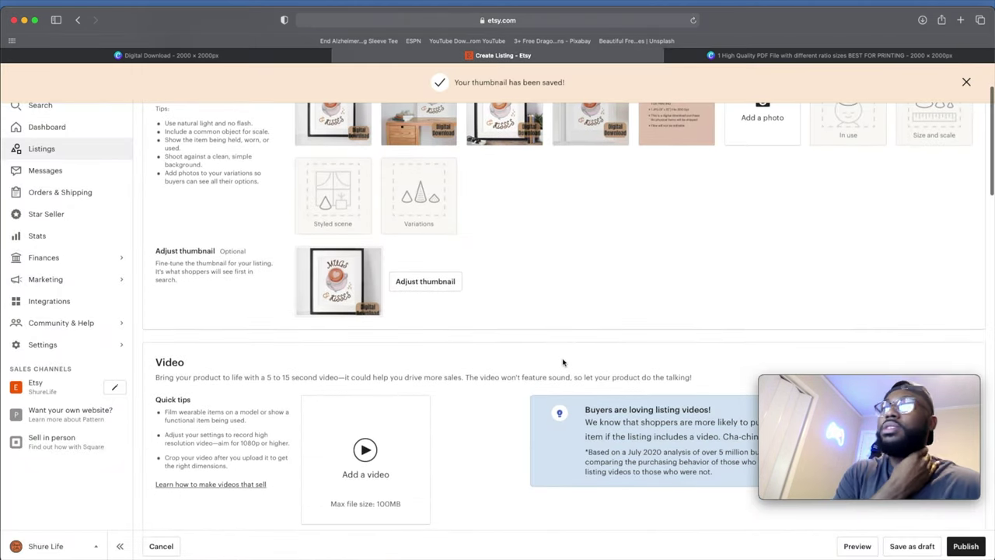
scroll(514, 327, "up", 2)
scroll(514, 326, "down", 5)
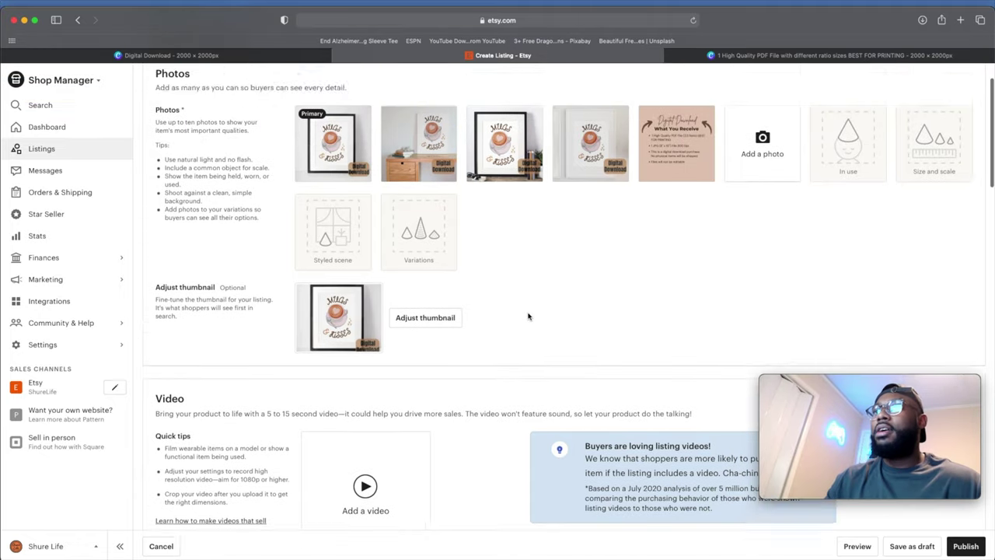
scroll(508, 315, "down", 1)
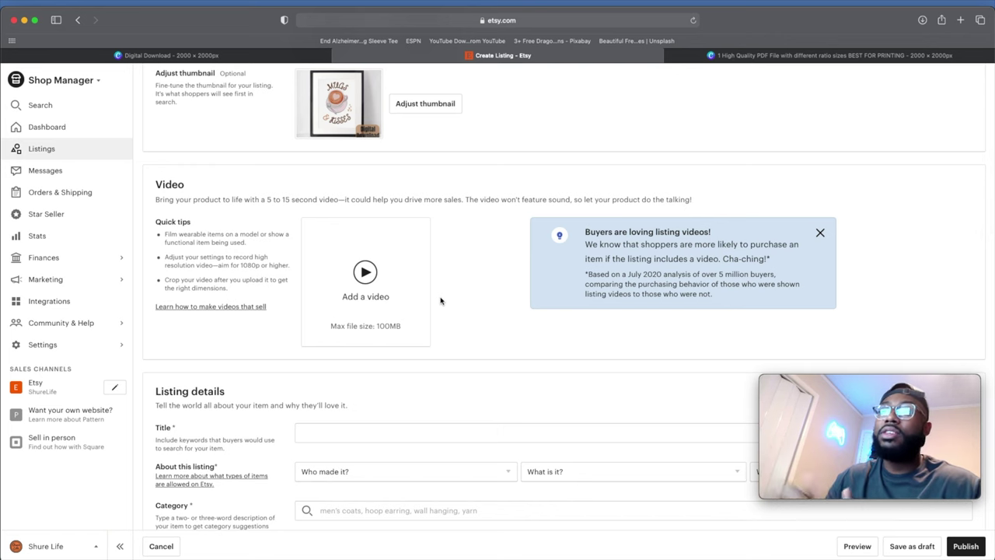
scroll(441, 302, "down", 2)
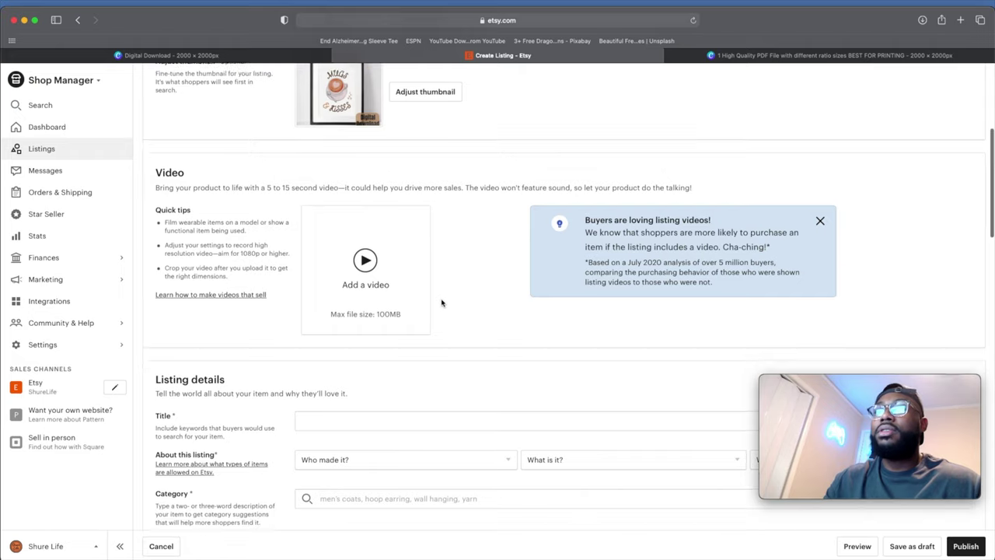
- Enter "Coffe Print" as the listing title
scroll(441, 302, "down", 2)
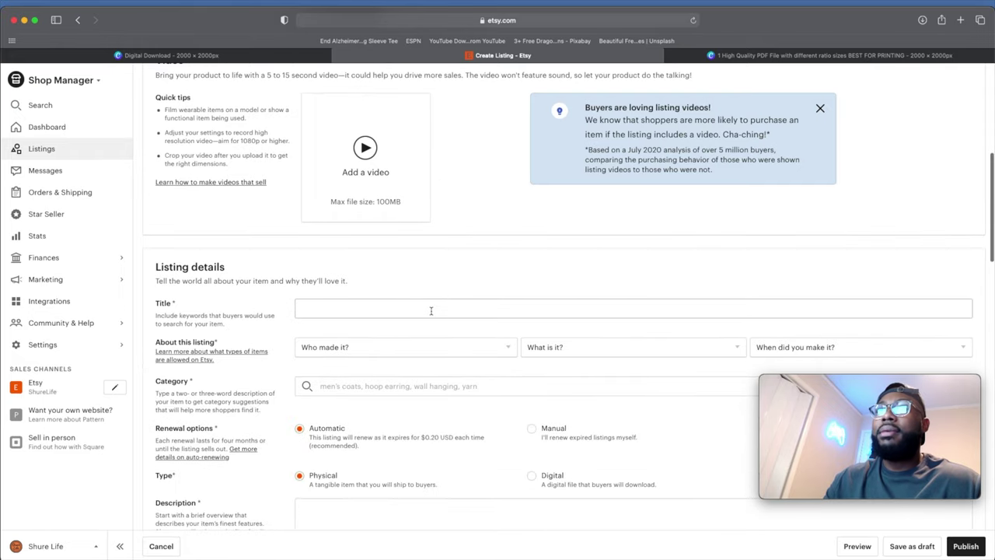
scroll(413, 313, "down", 2)
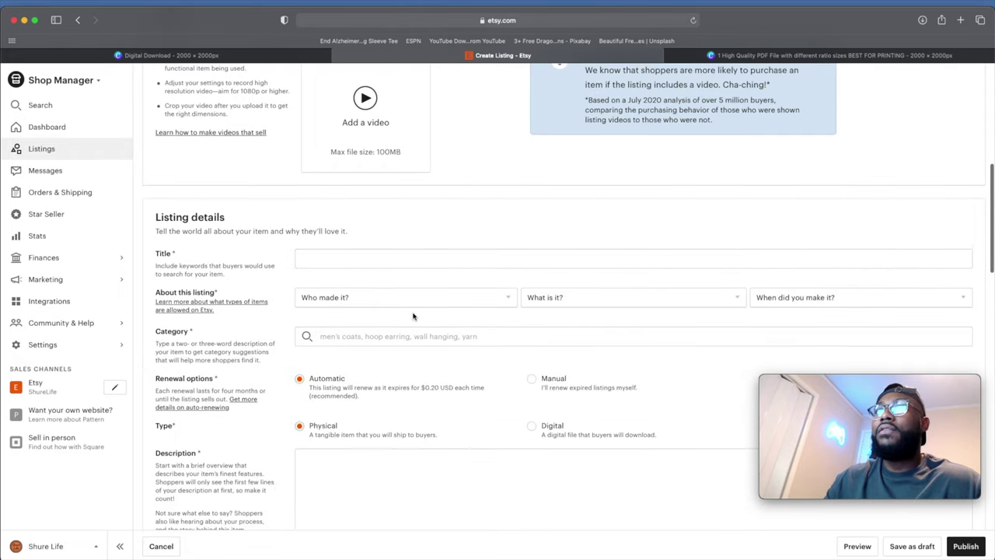
left_click(382, 262)
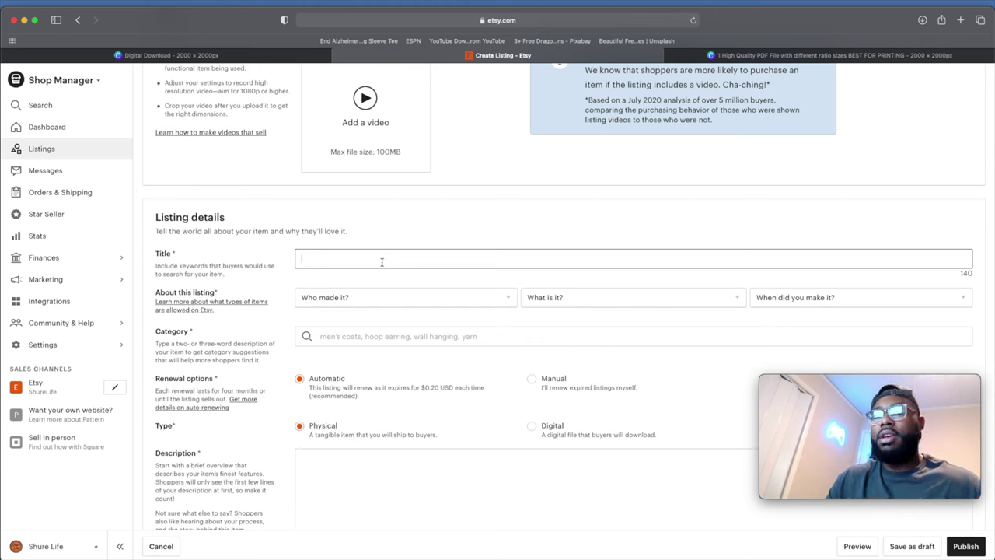
type("Cof")
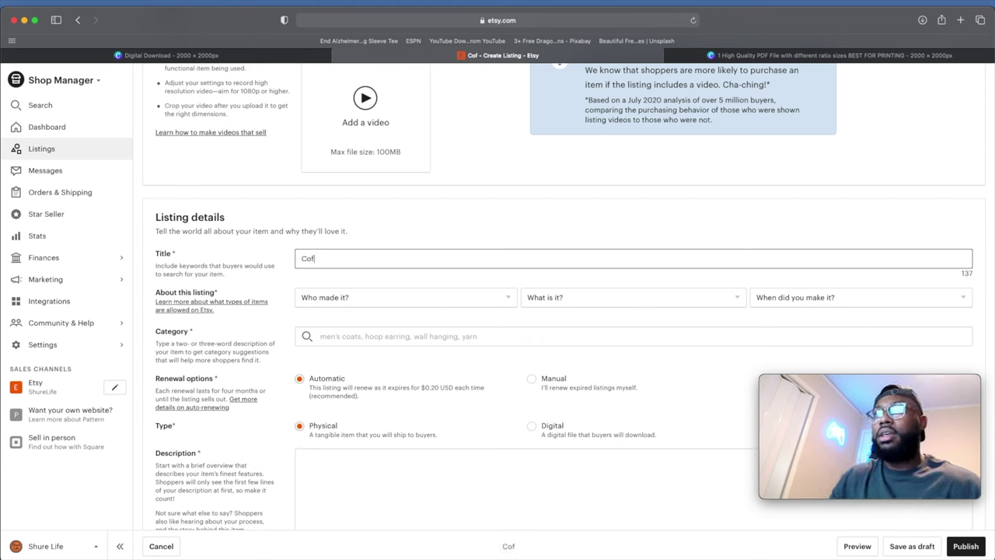
type("fe Print")
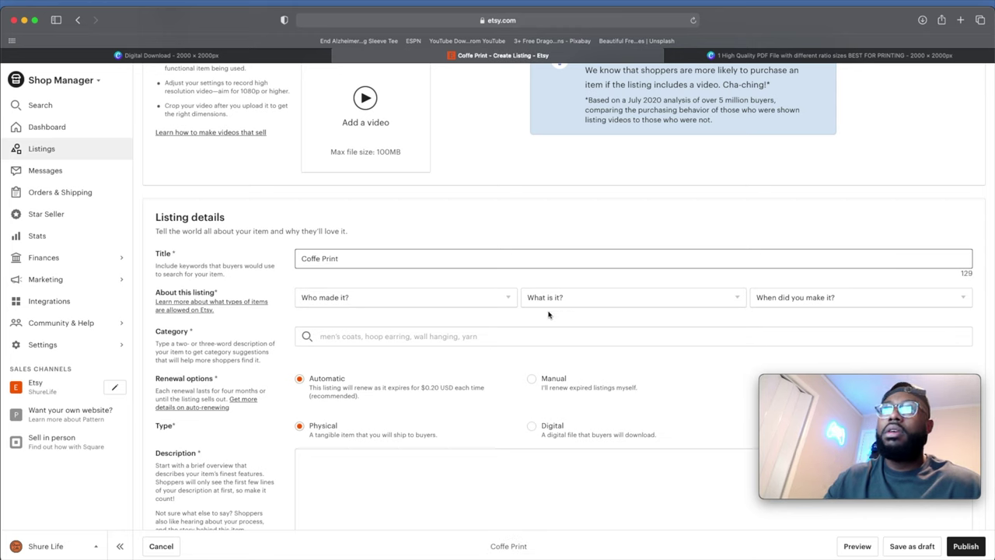
- Describe the item under About this listing as made by "I did", "A finished product", made in 2020 - 2022
scroll(564, 314, "down", 2)
left_click(436, 245)
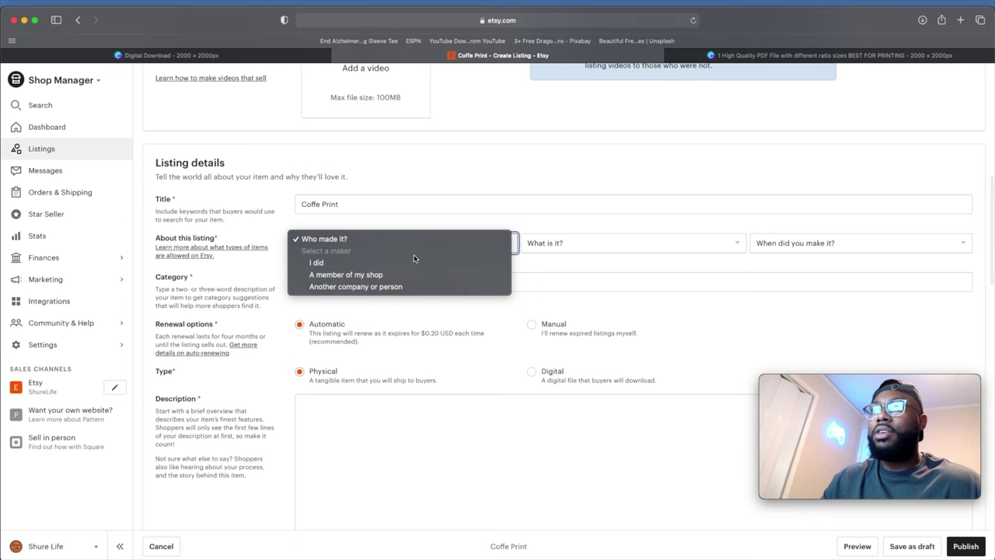
left_click(411, 262)
left_click(609, 249)
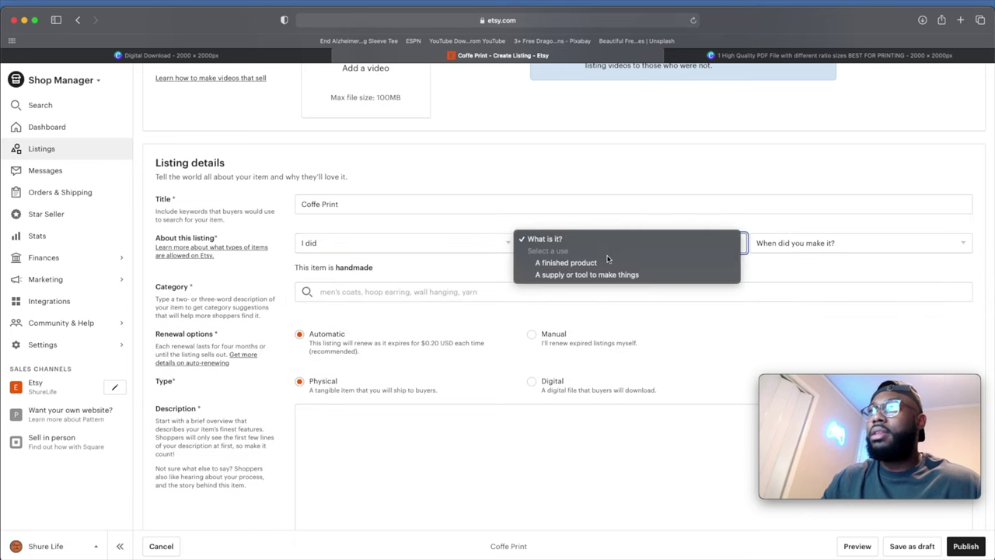
left_click(608, 262)
left_click(807, 247)
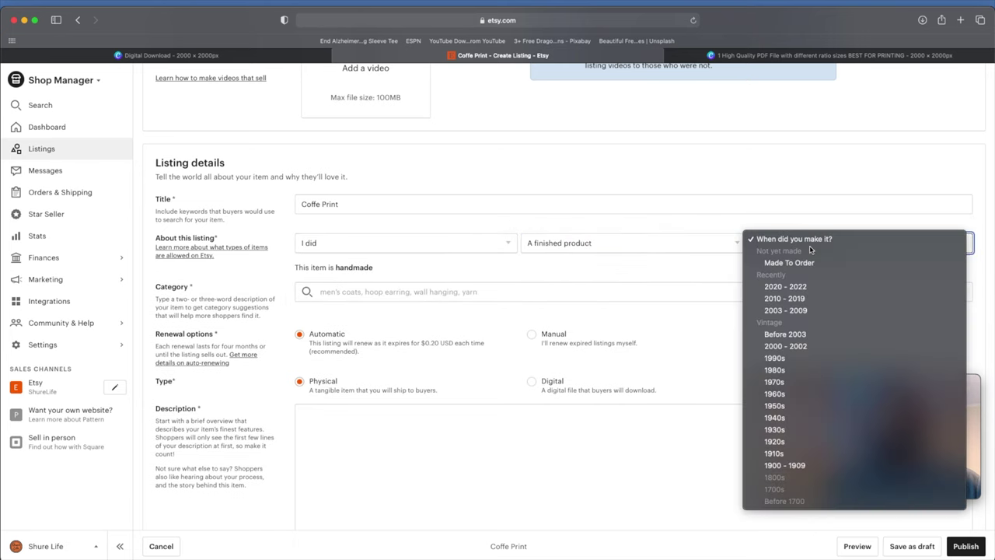
left_click(811, 286)
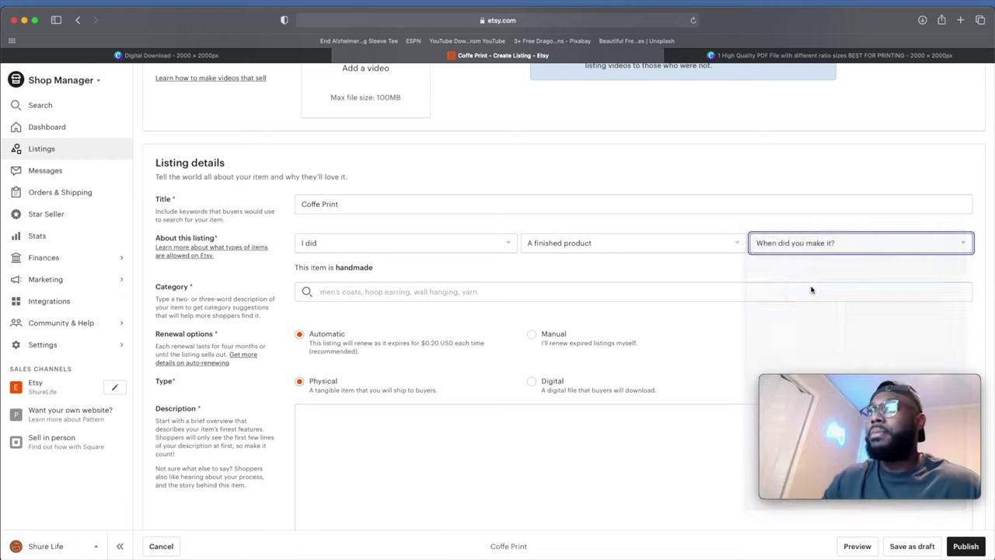
- Set the listing category to Digital Prints and its primary color to Brown
left_click(486, 293)
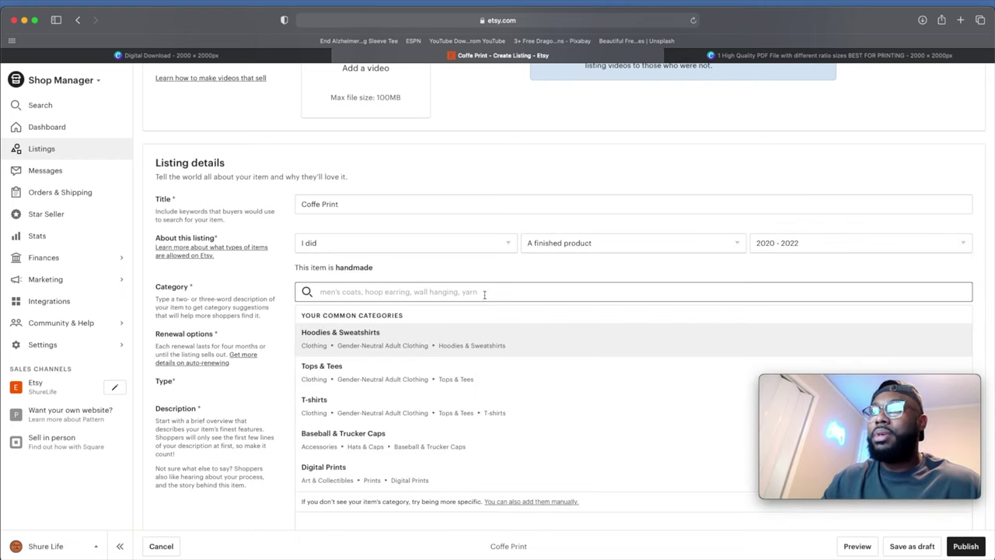
left_click(394, 475)
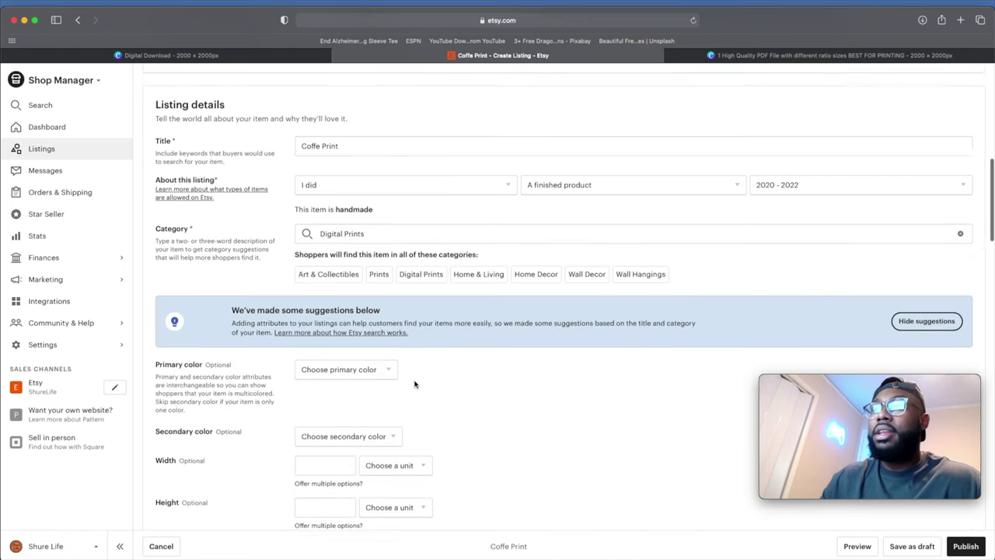
scroll(413, 382, "up", 5)
scroll(414, 382, "down", 3)
scroll(414, 382, "down", 3)
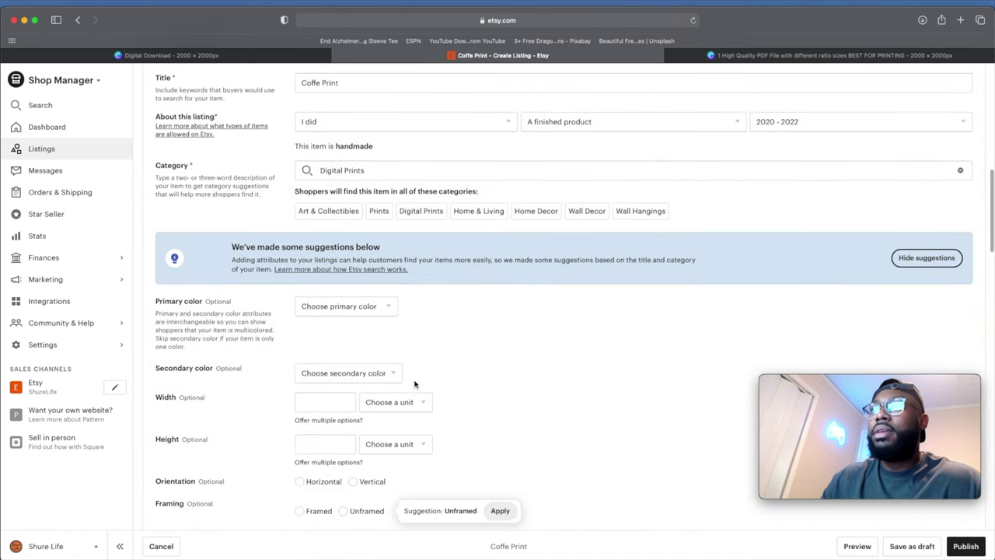
left_click(373, 308)
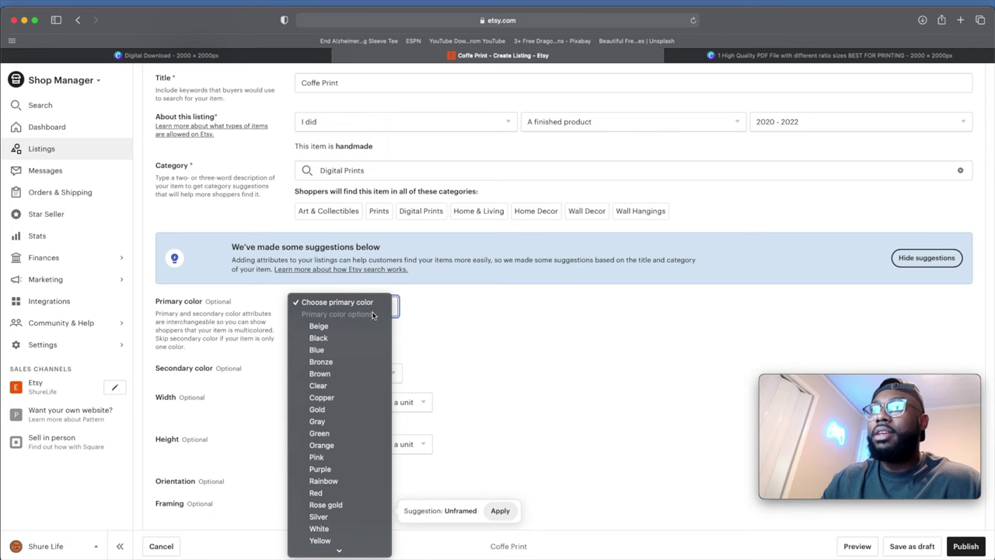
left_click(350, 373)
- Set the print's orientation to Vertical and its framing to Unframed, leaving the home style empty
scroll(435, 346, "down", 3)
left_click(352, 351)
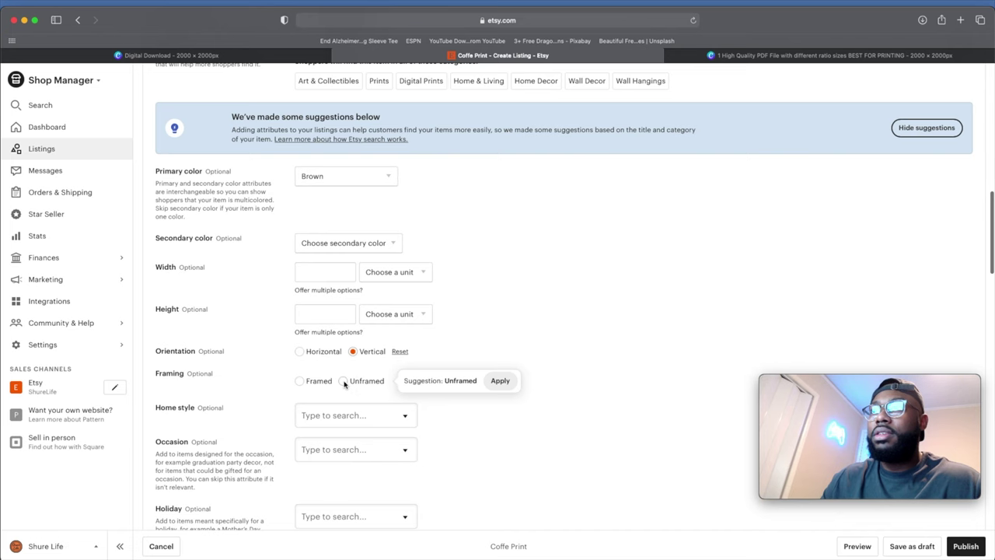
left_click(344, 381)
scroll(344, 384, "down", 3)
left_click(400, 272)
left_click(464, 319)
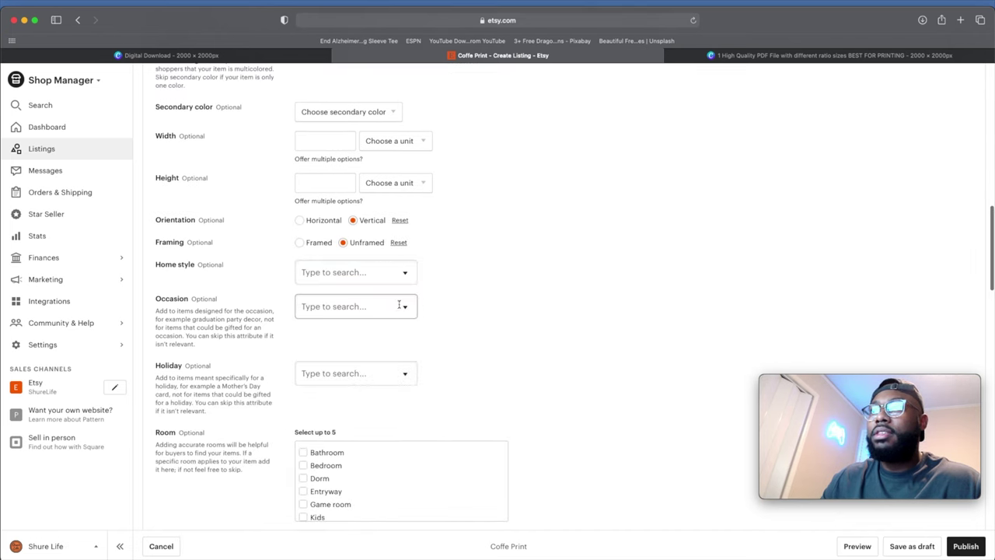
- Assign the Kitchen & dining and Office rooms to the listing
scroll(403, 305, "down", 2)
scroll(411, 310, "down", 2)
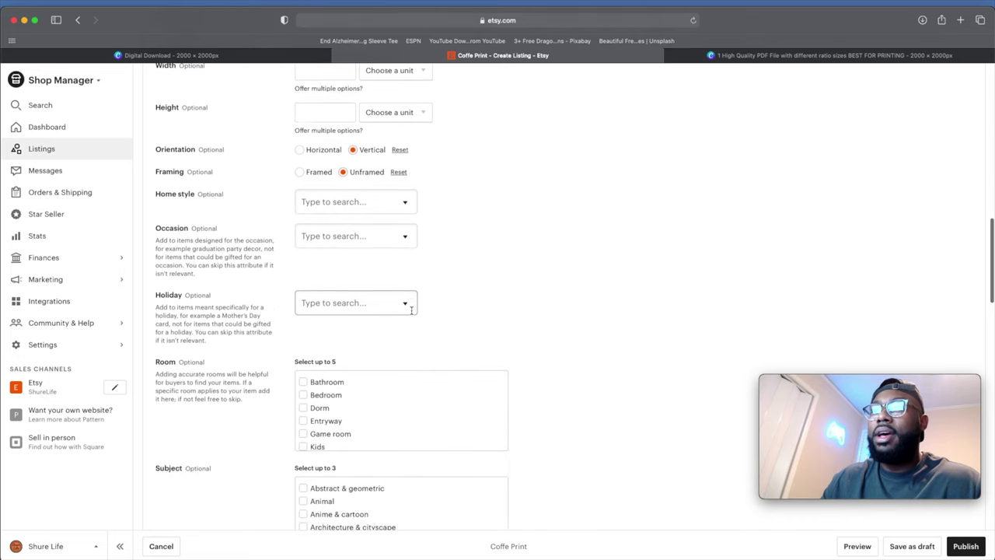
scroll(441, 338, "down", 3)
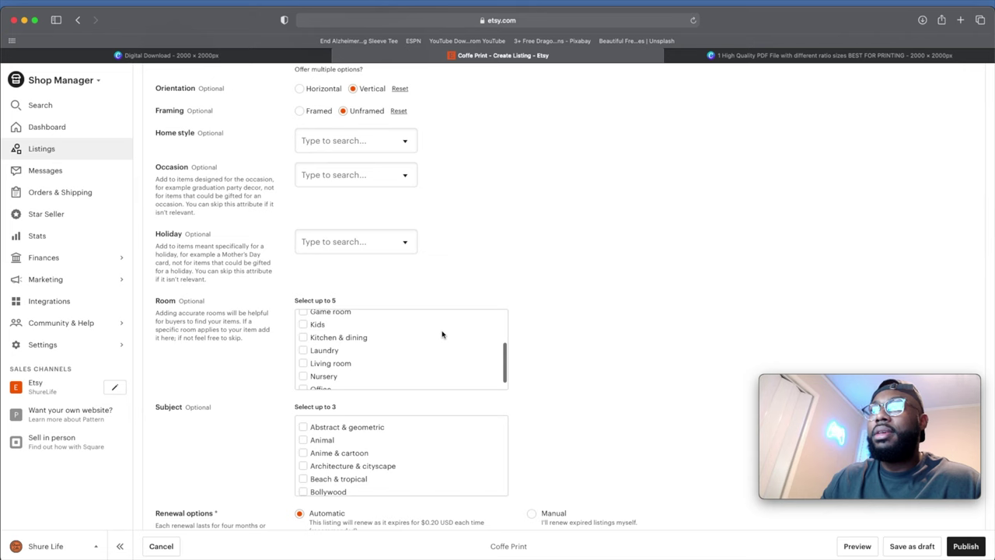
left_click(303, 338)
scroll(351, 335, "down", 1)
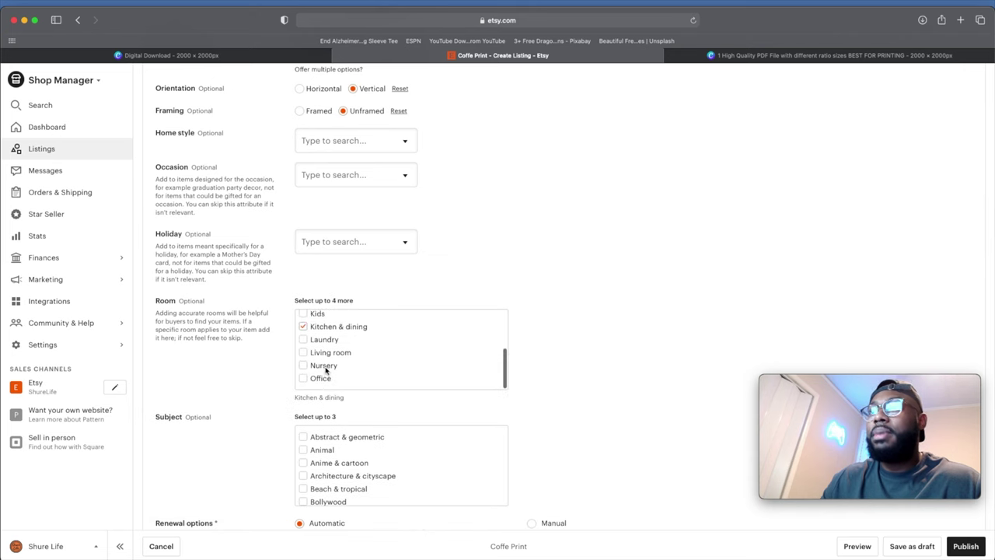
left_click(304, 379)
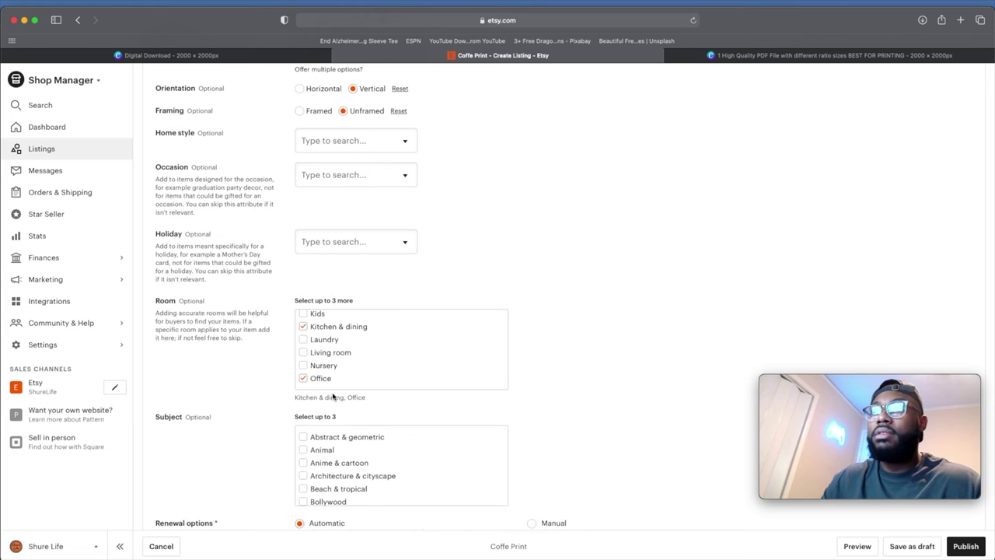
- Set the renewal option to Manual and the listing type to Digital
scroll(537, 286, "down", 5)
scroll(529, 280, "down", 2)
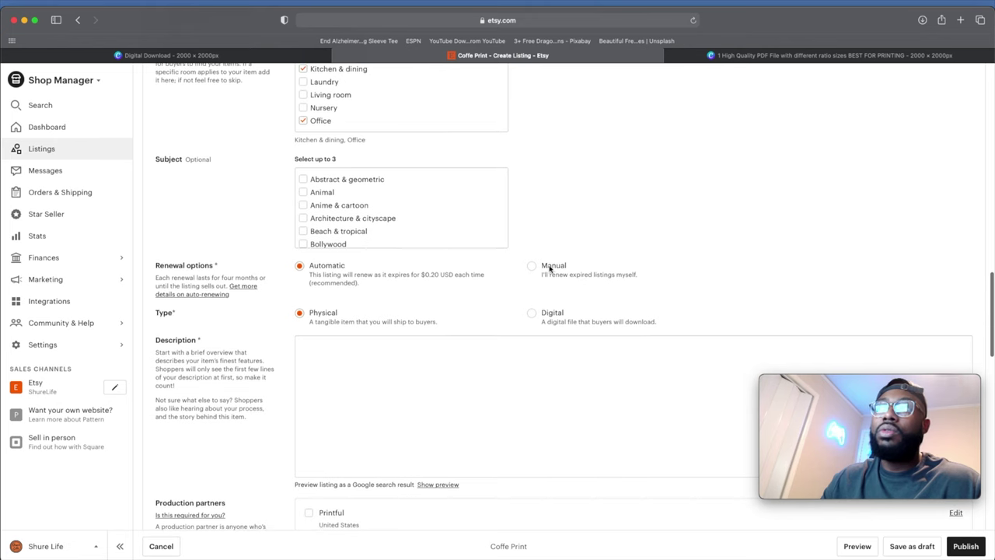
left_click(533, 267)
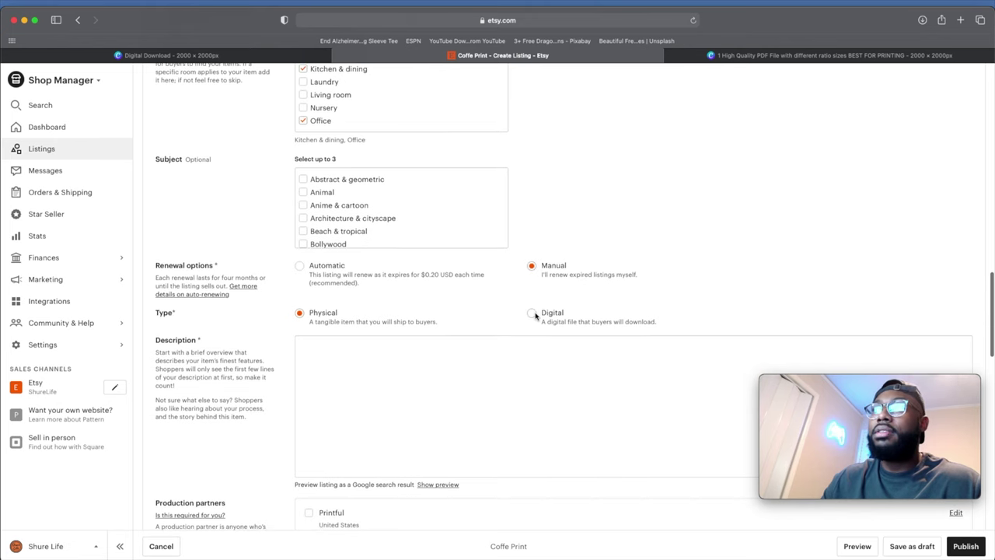
scroll(534, 284, "down", 1)
left_click(532, 312)
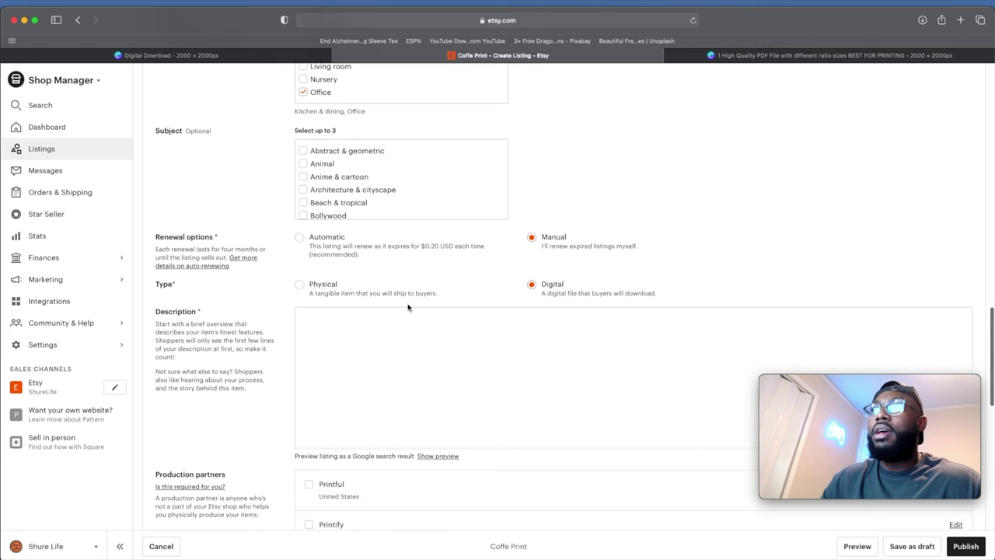
- Fill the description with the "---WHATS INCLUDED---" text covering the PDF and JPG files, print sizes, instant-download points and no-refunds note
left_click(379, 329)
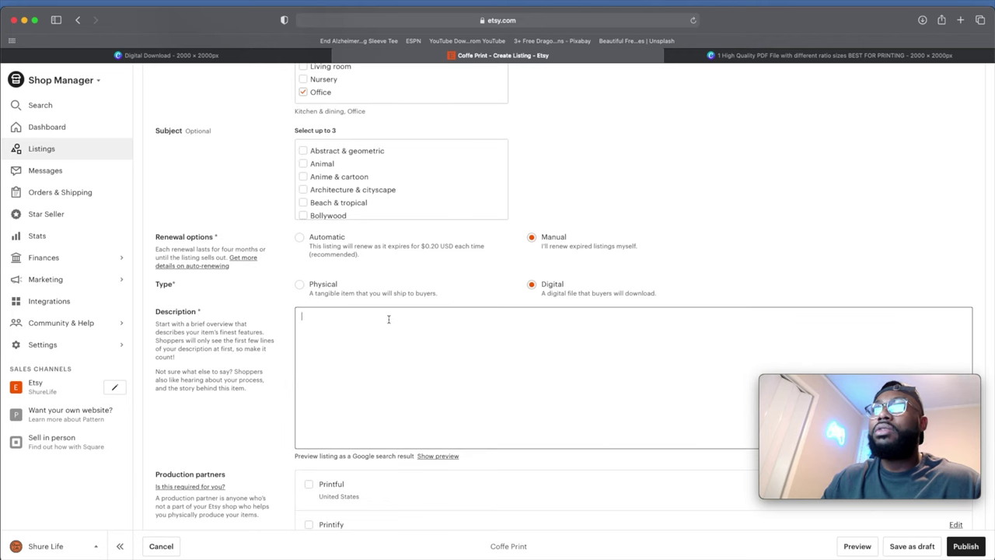
scroll(415, 282, "down", 3)
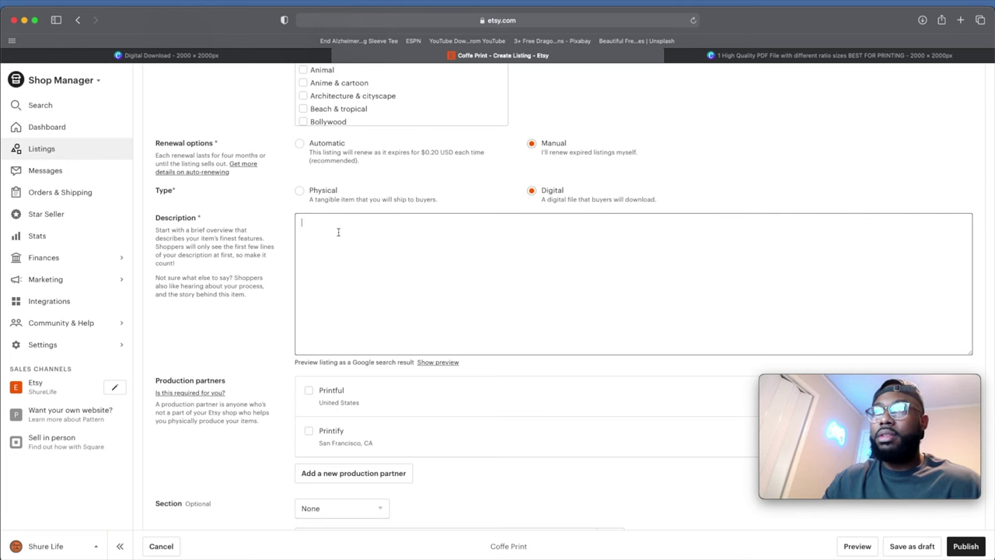
type("---WHATS INCLUDED--- 1 High Quality PDF file and 1 JPG file 300DPI for your art printable and a separate instruction file:  1) A 2:3 Ratio file for printing sizes: 4\"x6\", 8\"x12\", 12\"x18\", 16\"x24\", 20\"x30\", 24\"x36\"  2) A JPG 300 DPi 8\"x 10\"  ☆This is an Instant Download! ✔No Shipping Fees ✔No Waiting ✔Print As Many Times As You Like ✔No Physical Product Will be Shipped ✔You Print & Frame It Yourself  No refunds or exchanges may be provided.")
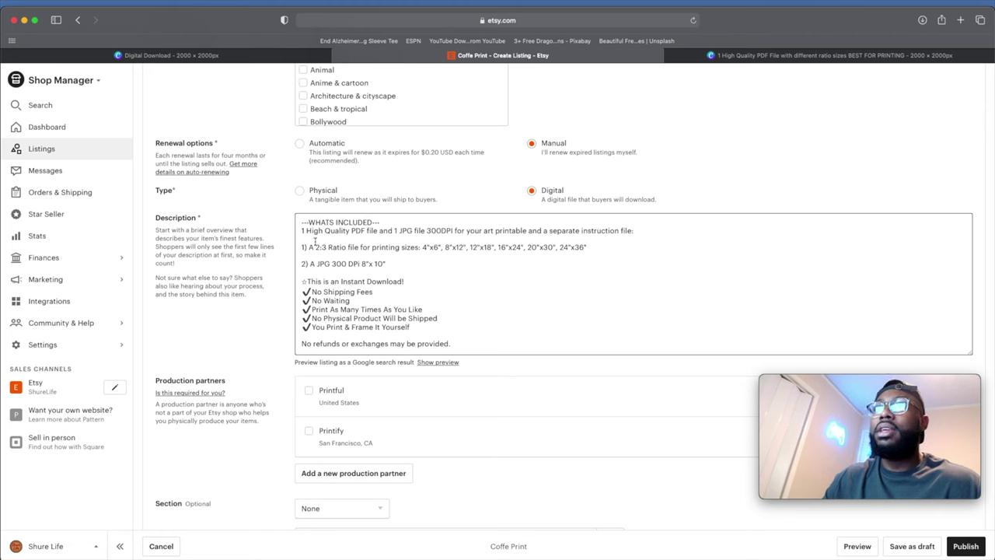
- Review the description's lines on the PDF and JPG files, the 2:3 ratio print sizes and the 300 DPI JPG
left_click_drag(307, 233, 457, 233)
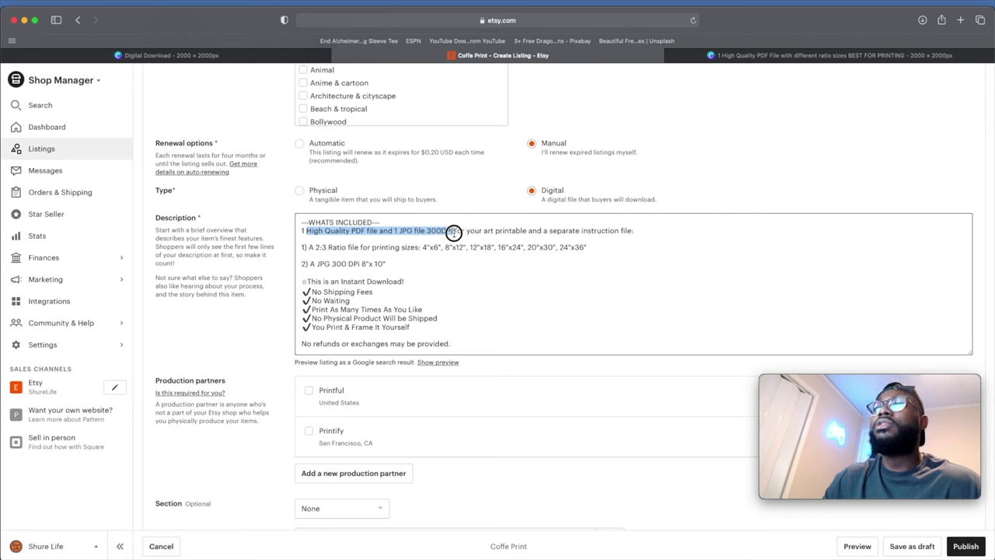
left_click(455, 242)
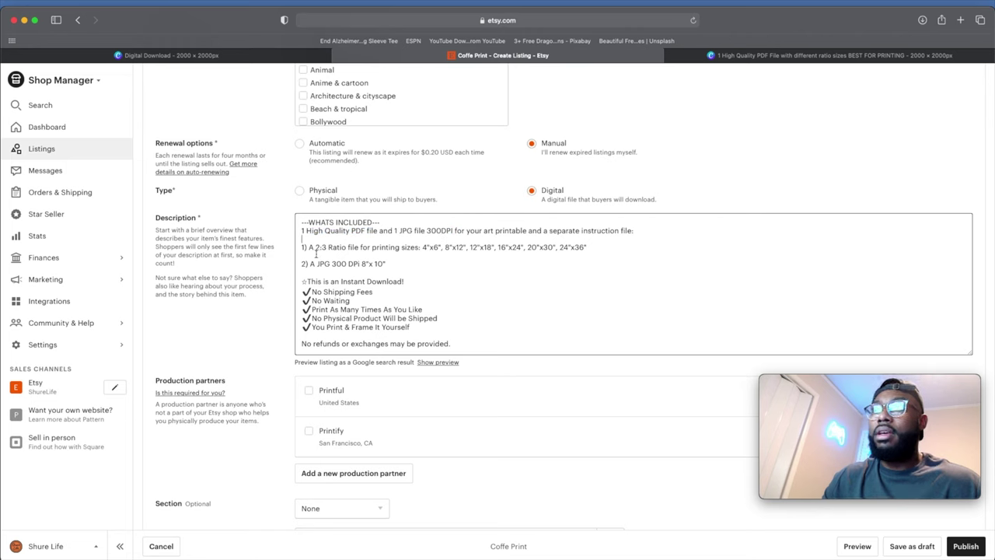
left_click_drag(314, 248, 356, 247)
left_click_drag(423, 247, 583, 247)
left_click(566, 275)
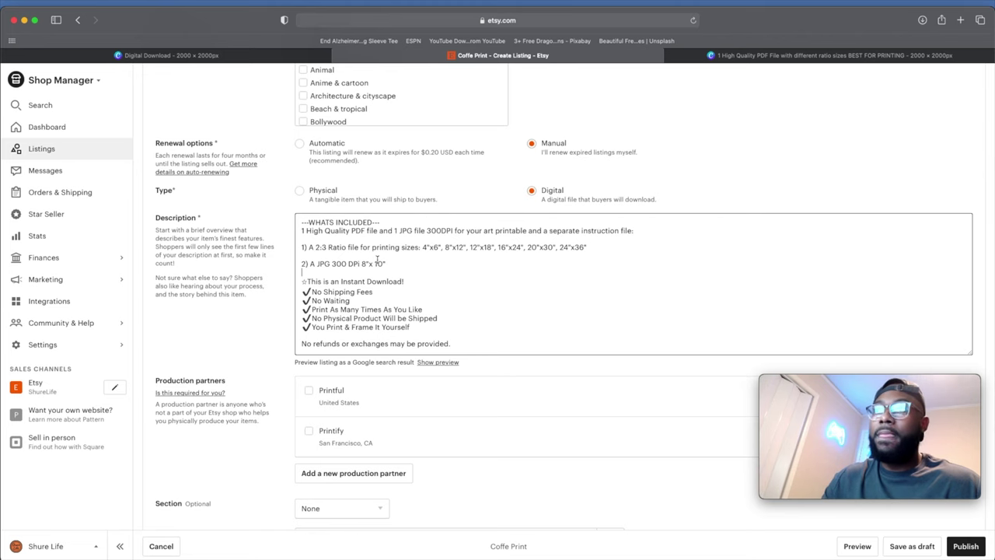
left_click_drag(329, 265, 398, 266)
left_click(420, 269)
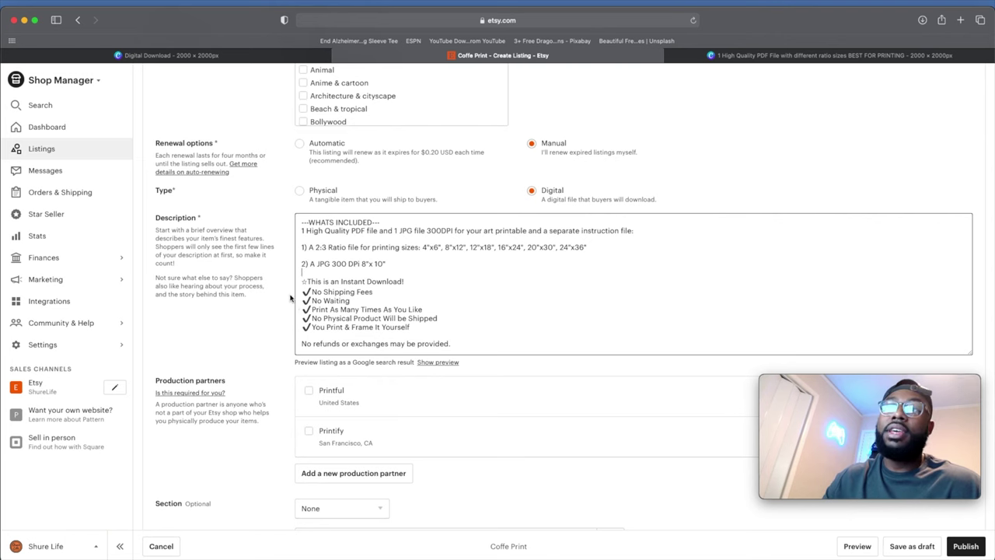
- Look over the Tags field and the completed listing details from the title through to Inventory and pricing
scroll(327, 292, "down", 5)
left_click(372, 266)
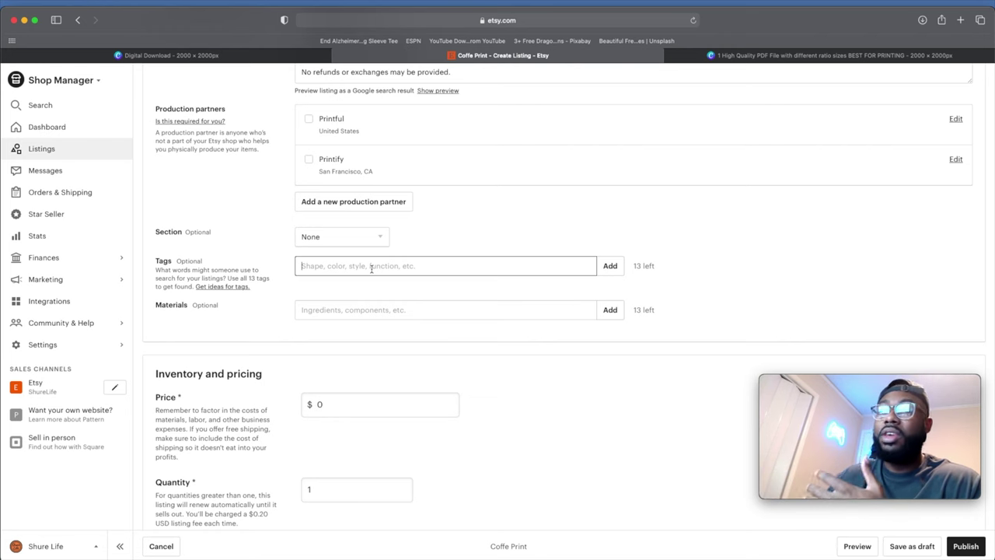
scroll(357, 264, "up", 15)
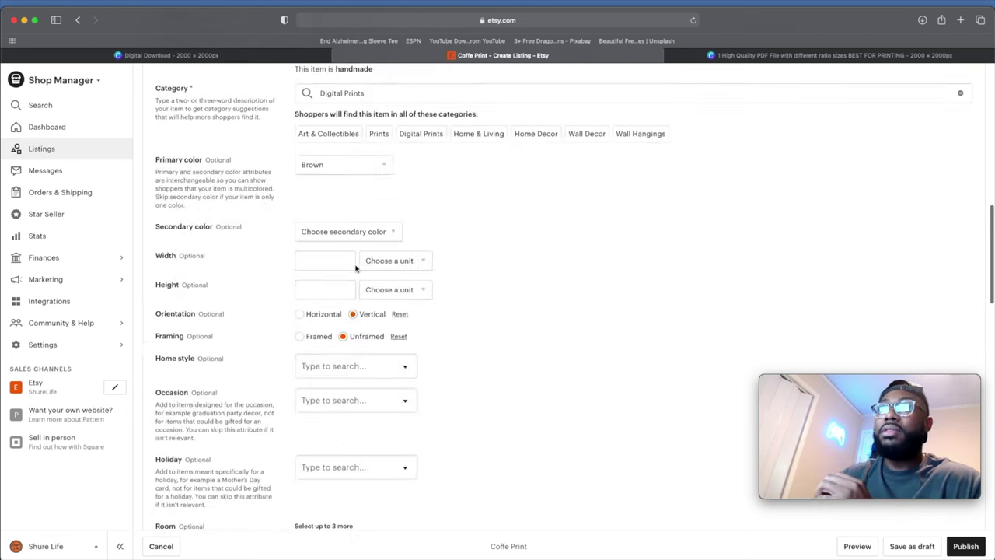
scroll(356, 269, "up", 3)
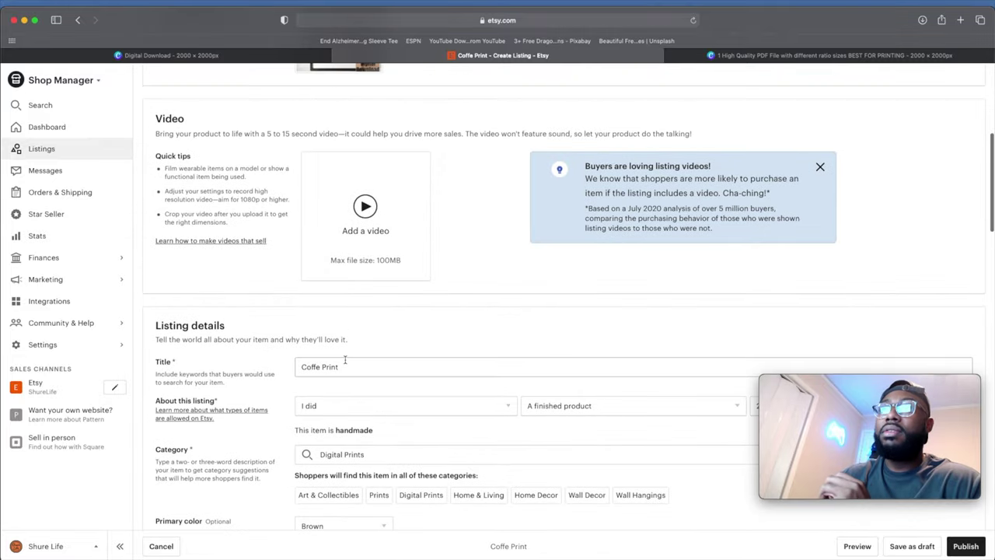
scroll(352, 340, "down", 15)
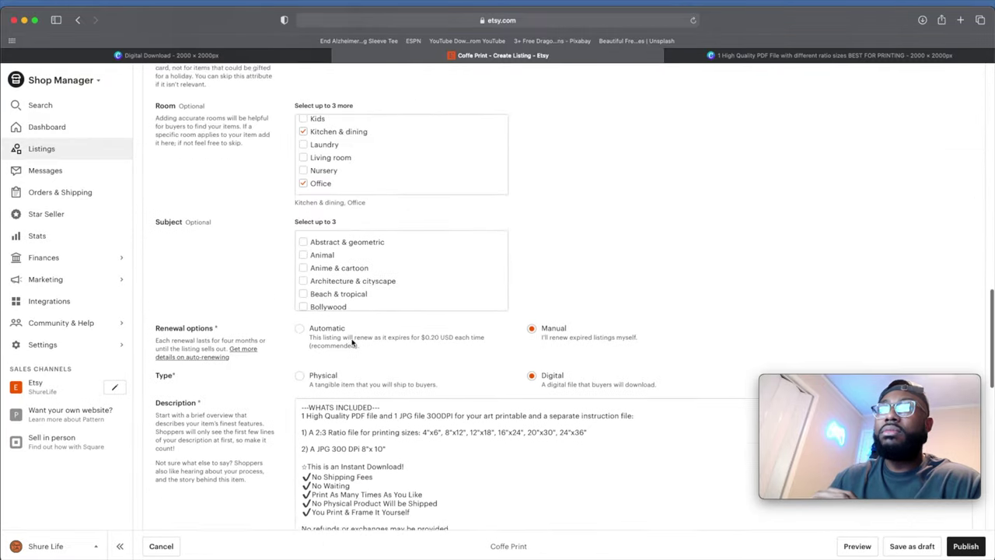
scroll(352, 342, "down", 10)
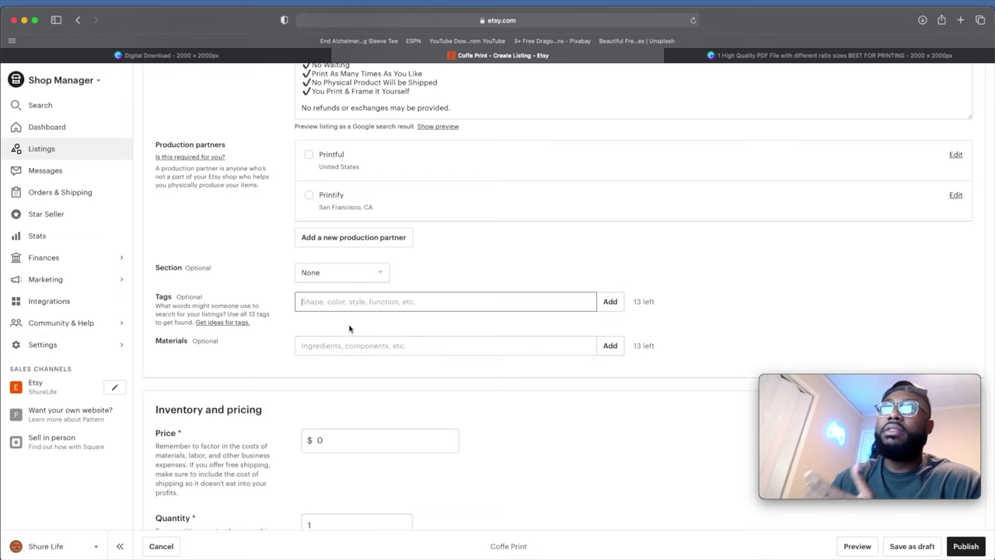
scroll(350, 327, "down", 6)
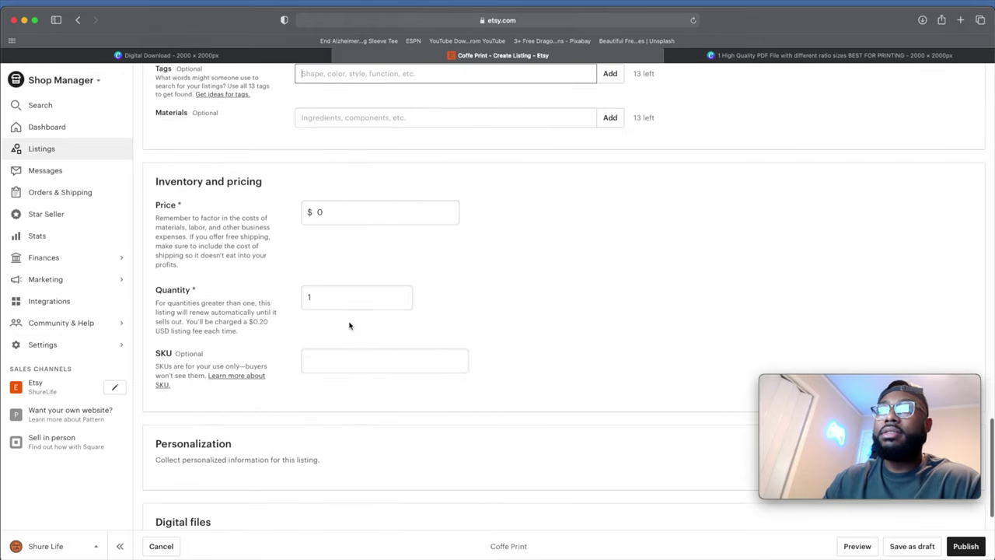
- Set the listing's quantity to 999 and its price to $3
left_click(320, 296)
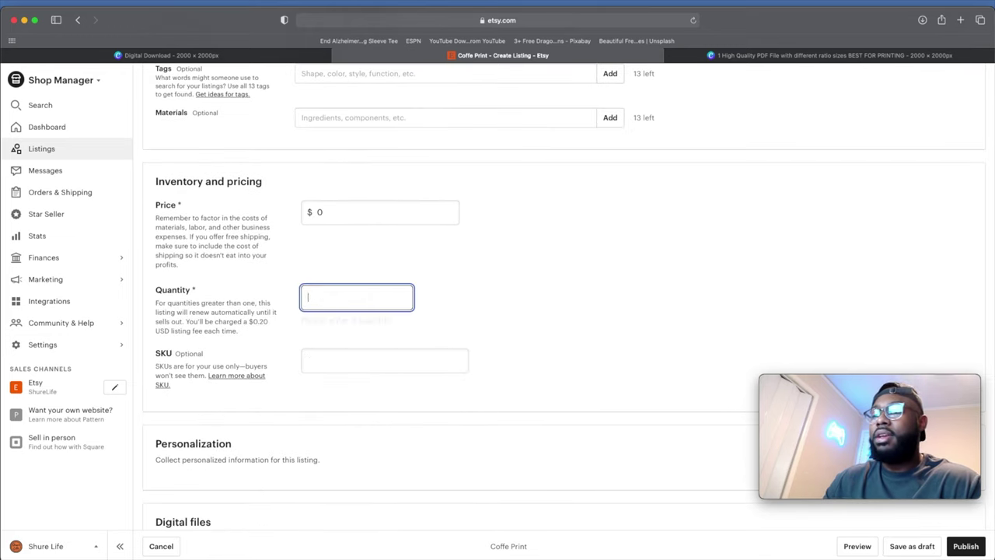
key("BackSpace")
type("999")
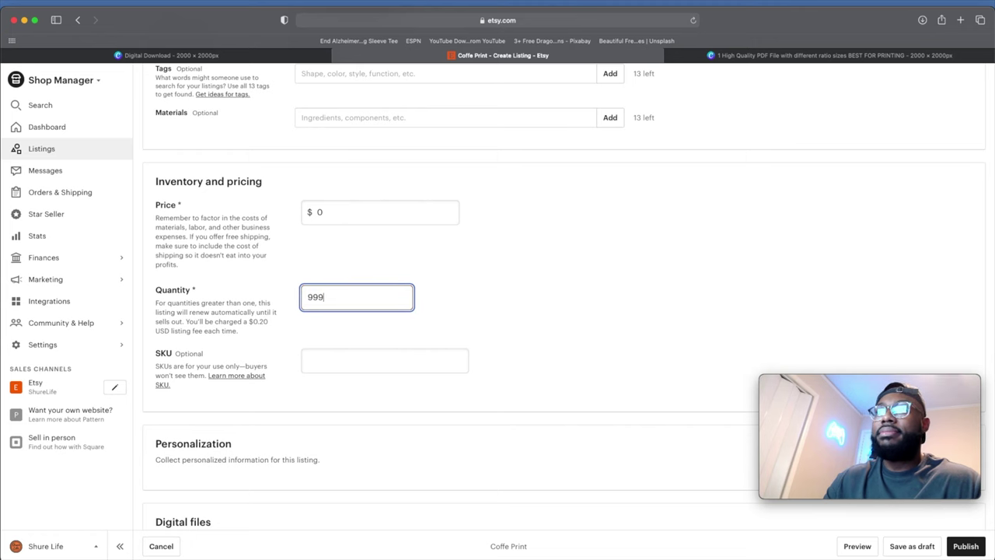
left_click(356, 213)
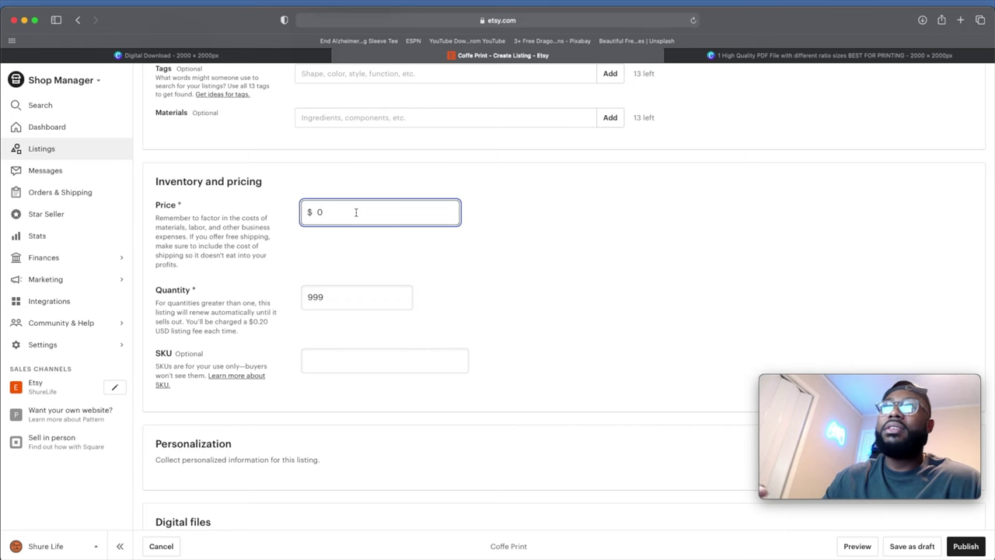
key("BackSpace")
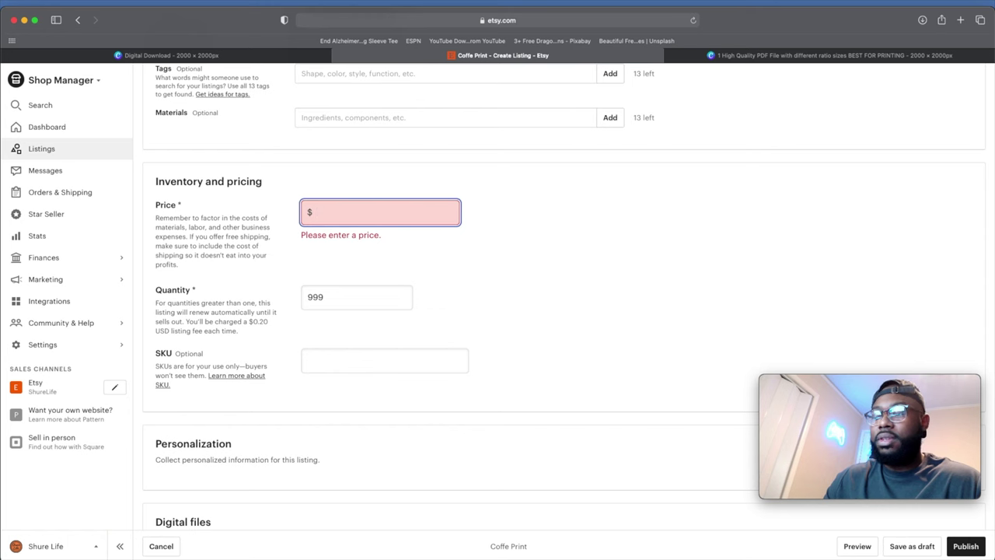
type("3.")
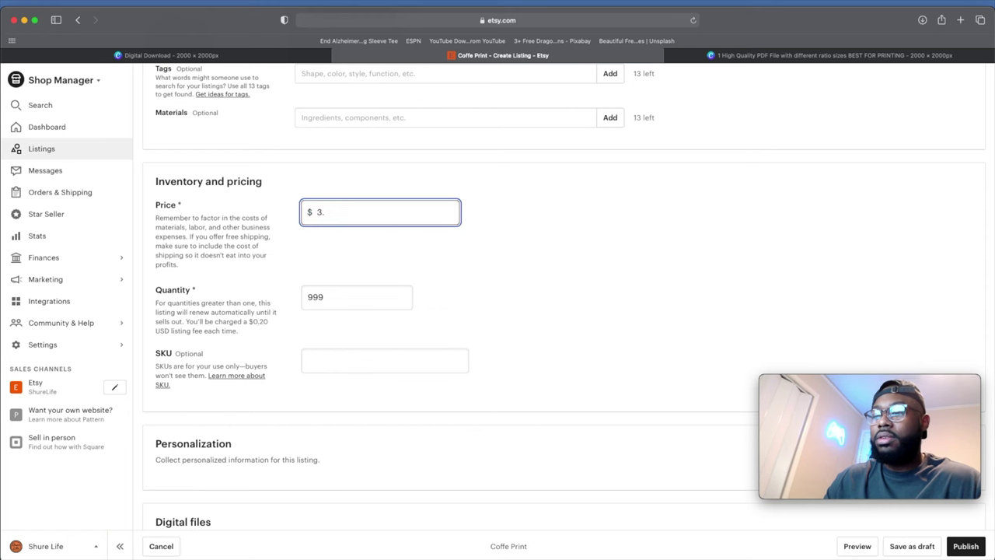
- Upload the MUGS 2x3 JPG and PDF from the Desktop's MUGS Files folder as the listing's digital files
scroll(514, 317, "down", 5)
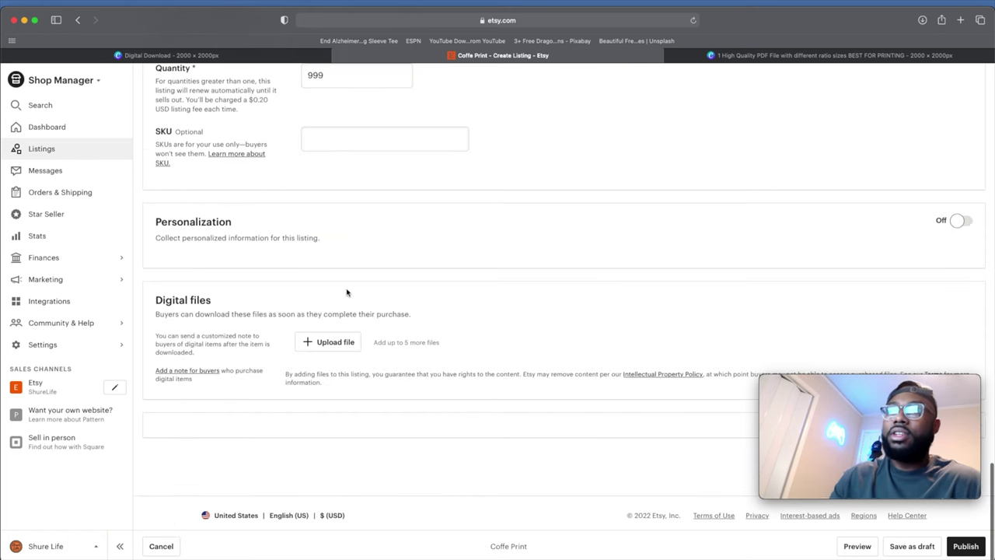
left_click(310, 347)
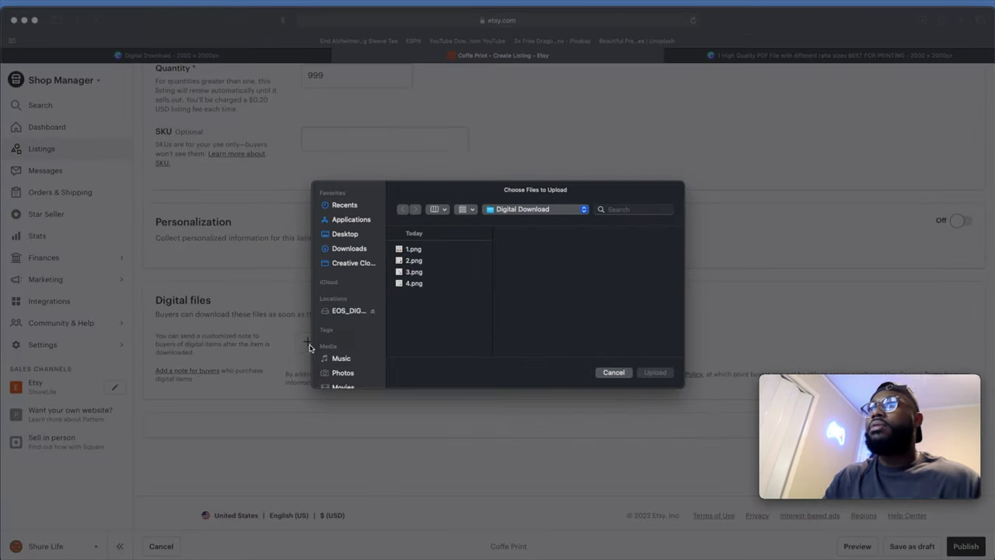
left_click(347, 236)
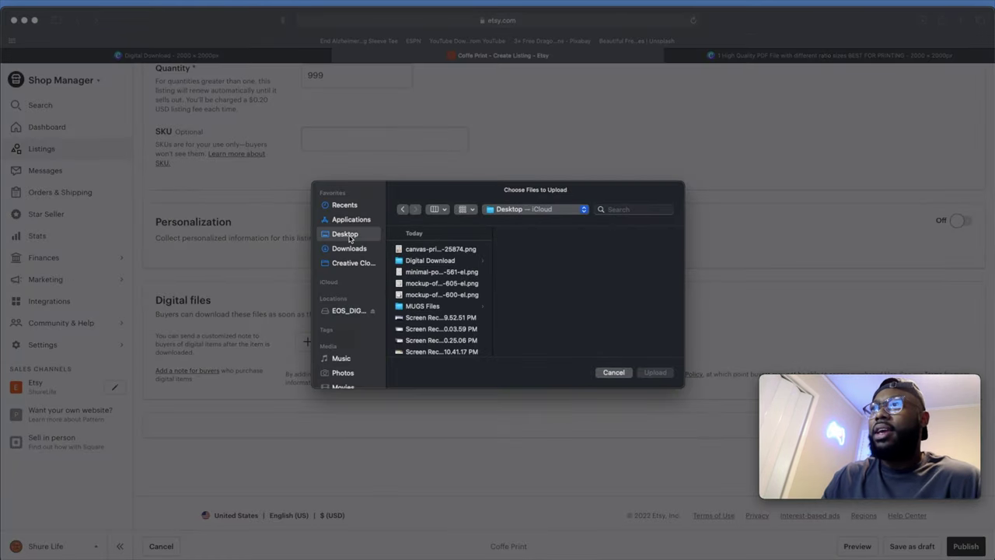
left_click(437, 307)
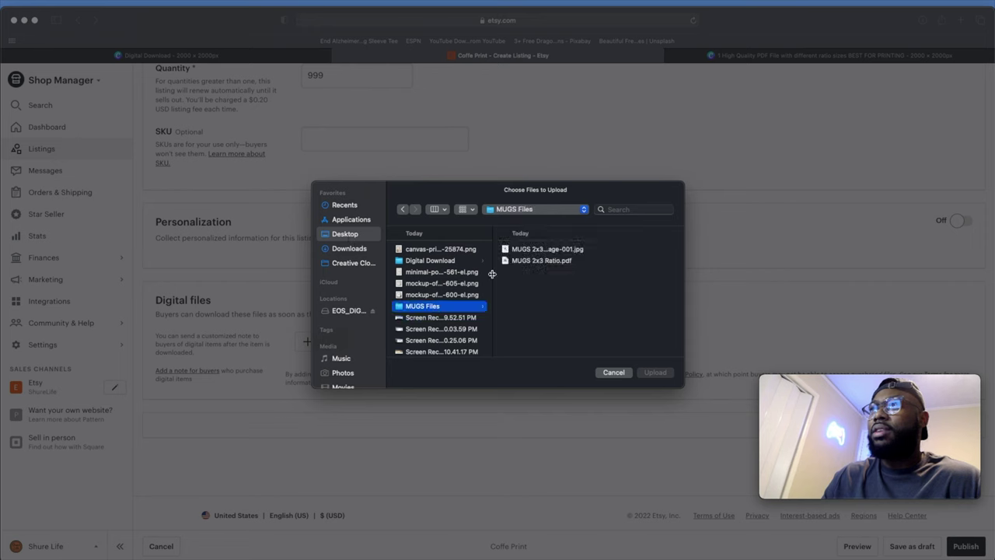
left_click(526, 261)
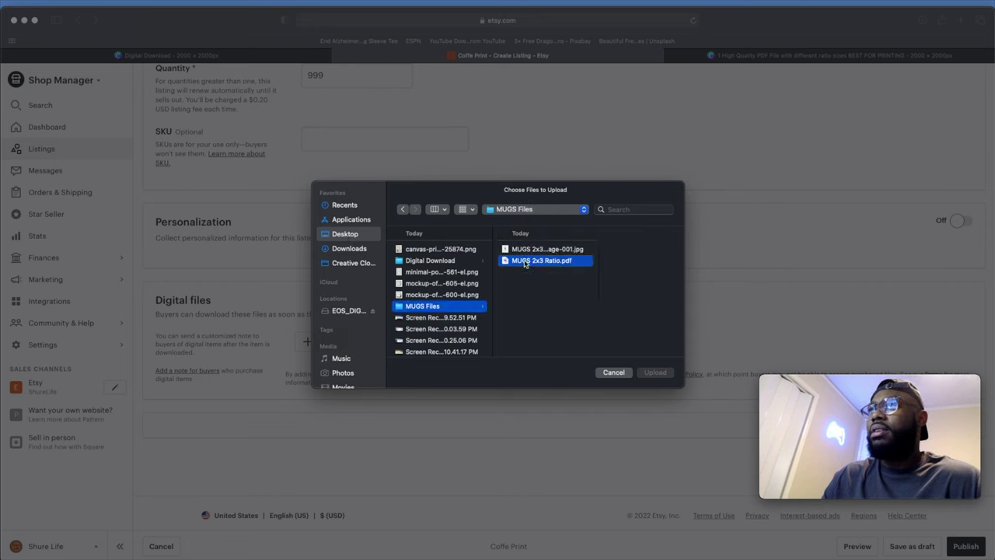
left_click(527, 250)
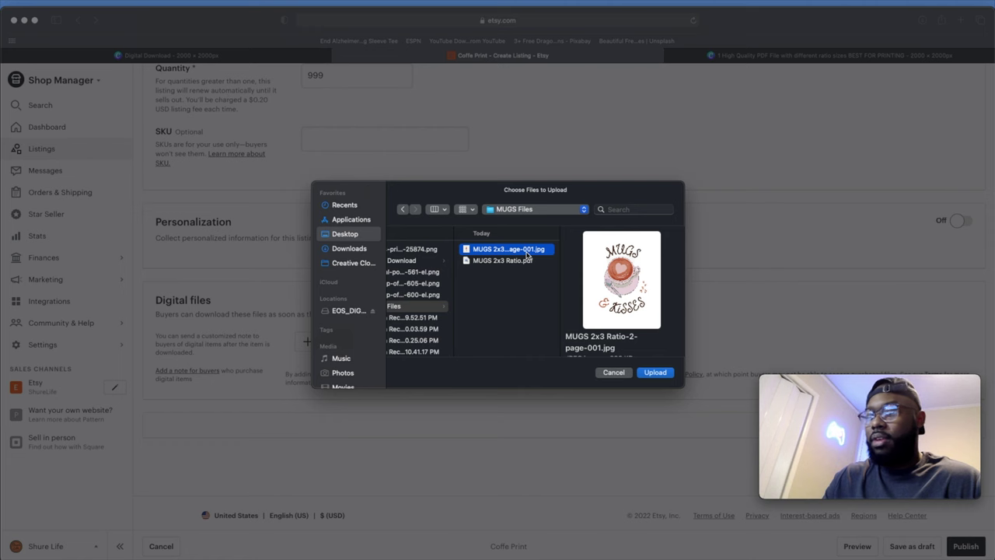
key("super+a")
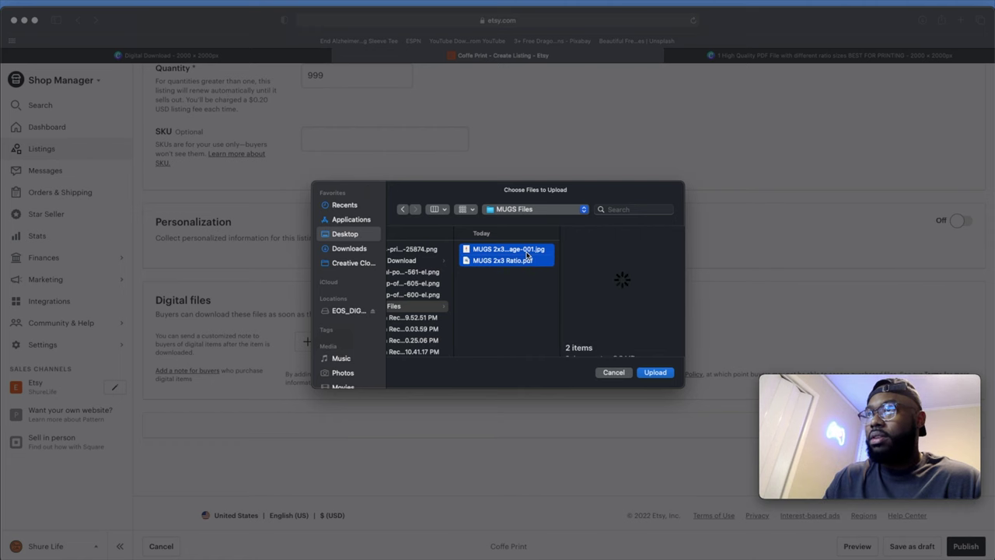
left_click(654, 372)
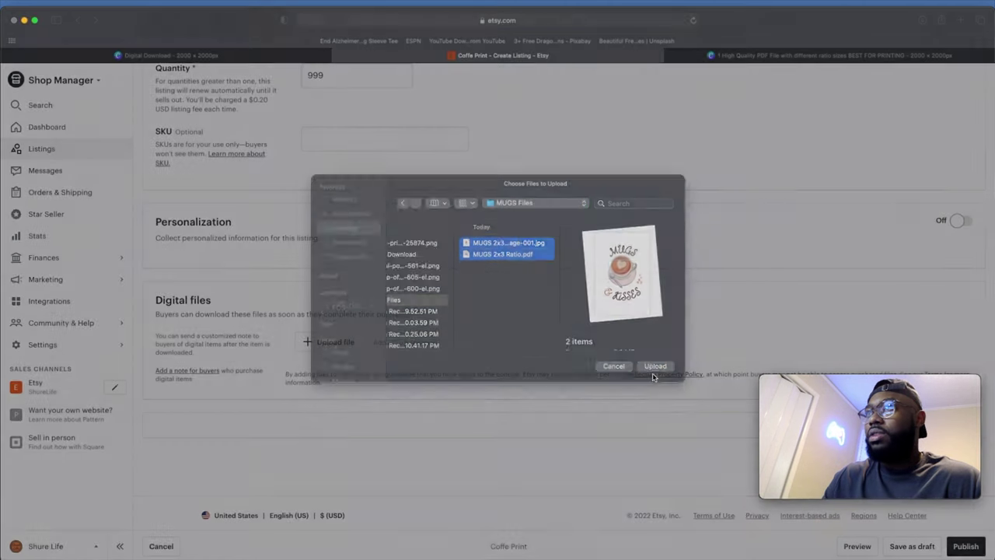
scroll(455, 296, "up", 2)
scroll(447, 300, "down", 3)
scroll(457, 360, "down", 2)
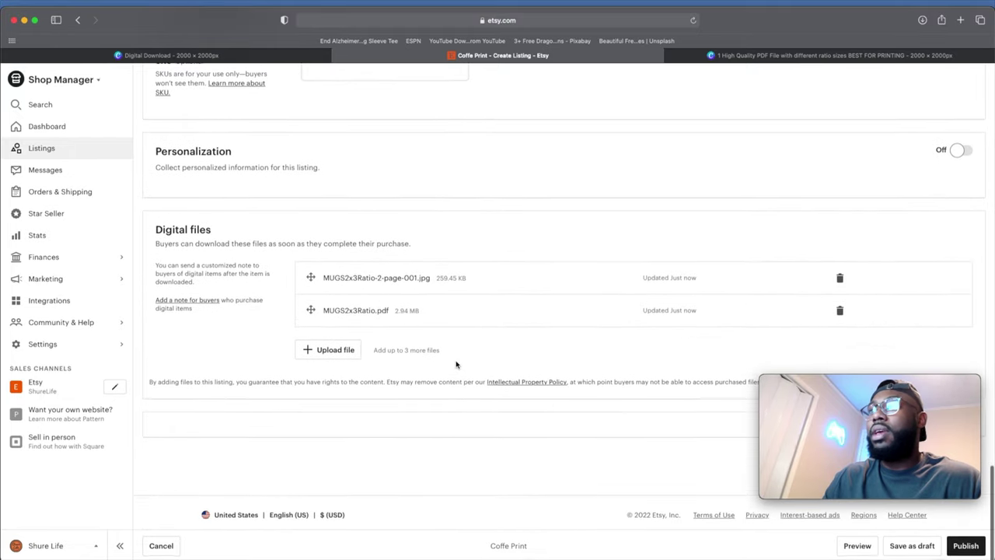